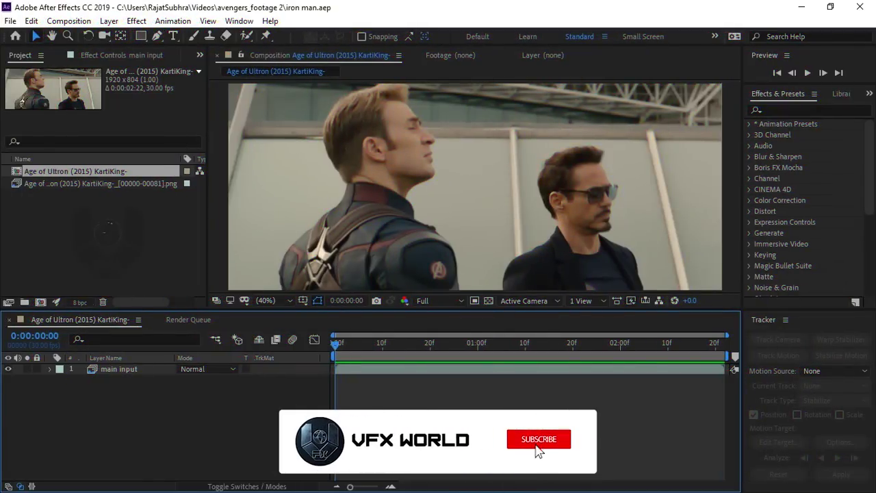
Preview the shot by playing and scrubbing through it to the final frame.
{"action": "mouse_move", "coordinate": [346, 353]}
{"action": "left_mouse_down"}
{"action": "mouse_move", "coordinate": [719, 368]}
{"action": "mouse_move", "coordinate": [330, 366]}
{"action": "left_mouse_up"}
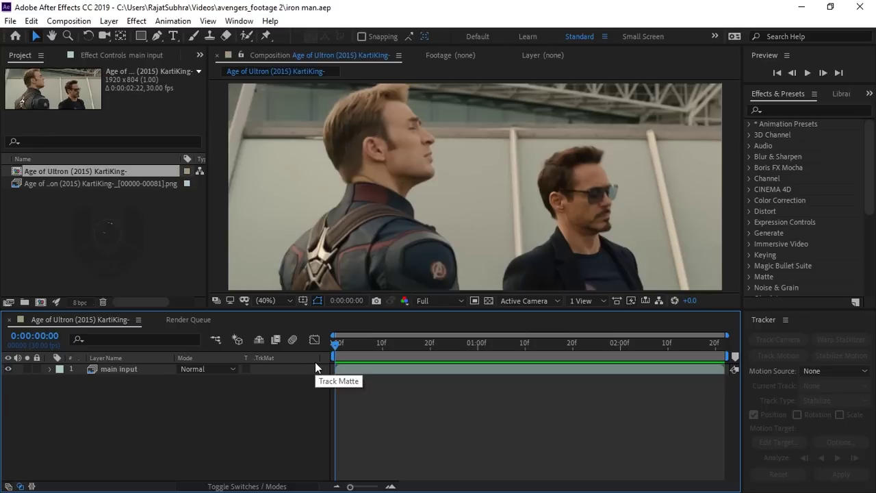
{"action": "key", "text": "space"}
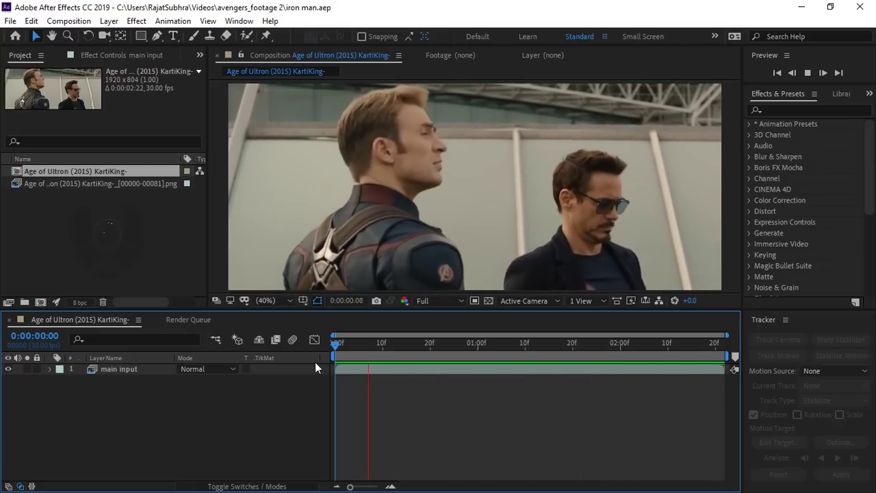
{"action": "key", "text": "space"}
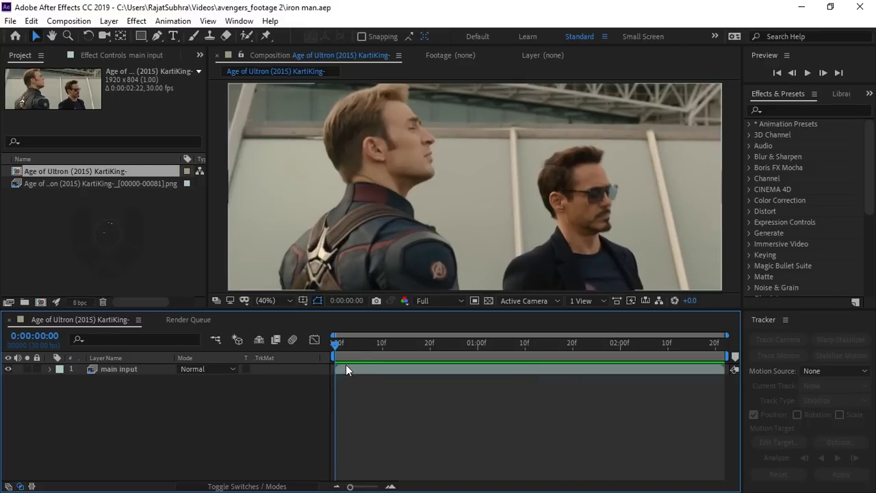
{"action": "mouse_move", "coordinate": [340, 351]}
{"action": "left_mouse_down"}
{"action": "mouse_move", "coordinate": [732, 350]}
{"action": "mouse_move", "coordinate": [373, 342]}
{"action": "mouse_move", "coordinate": [703, 331]}
{"action": "left_mouse_up"}
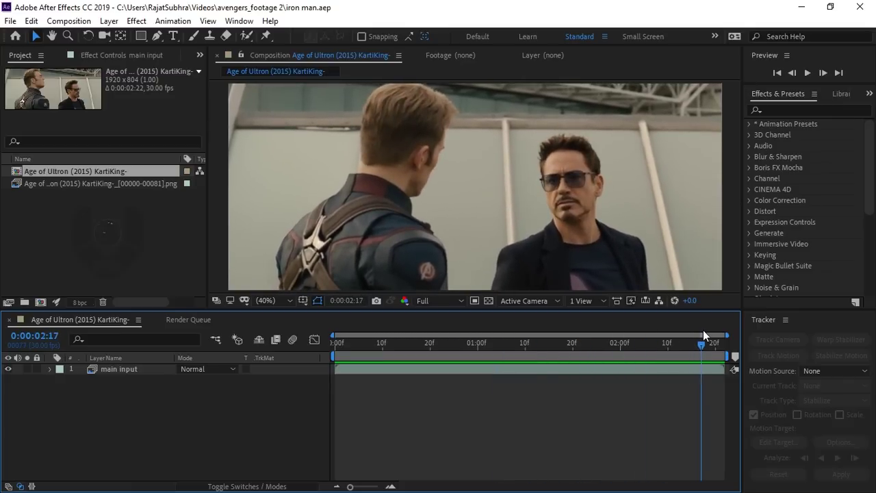
{"action": "mouse_move", "coordinate": [703, 331]}
{"action": "left_mouse_down"}
{"action": "mouse_move", "coordinate": [637, 340]}
{"action": "mouse_move", "coordinate": [723, 344]}
{"action": "left_mouse_up"}
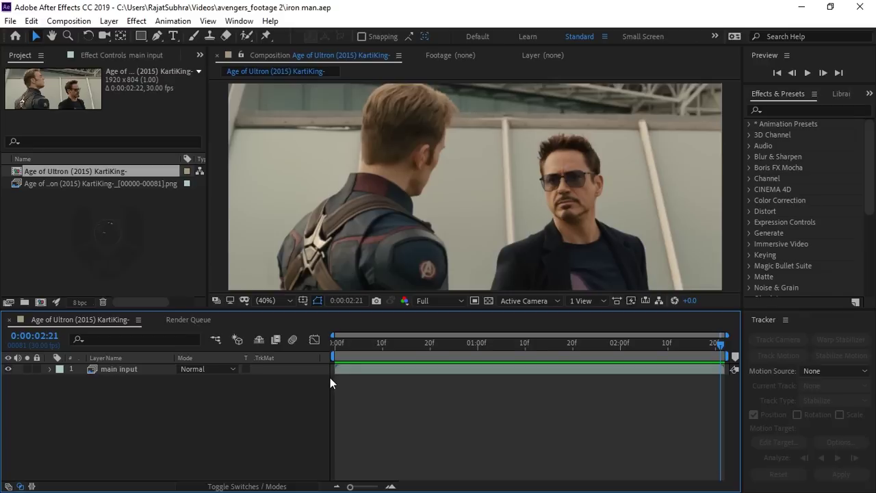
{"action": "key", "text": "Home"}
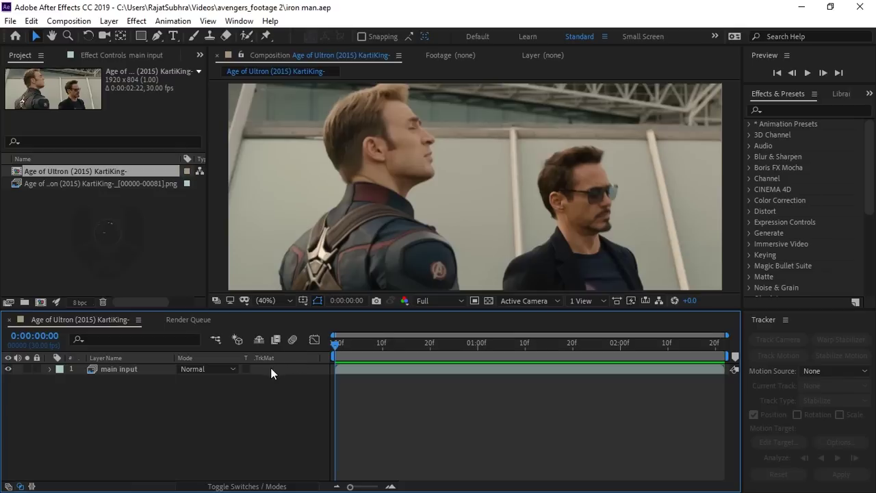
{"action": "left_click_drag", "start_coordinate": [364, 345], "coordinate": [589, 344]}
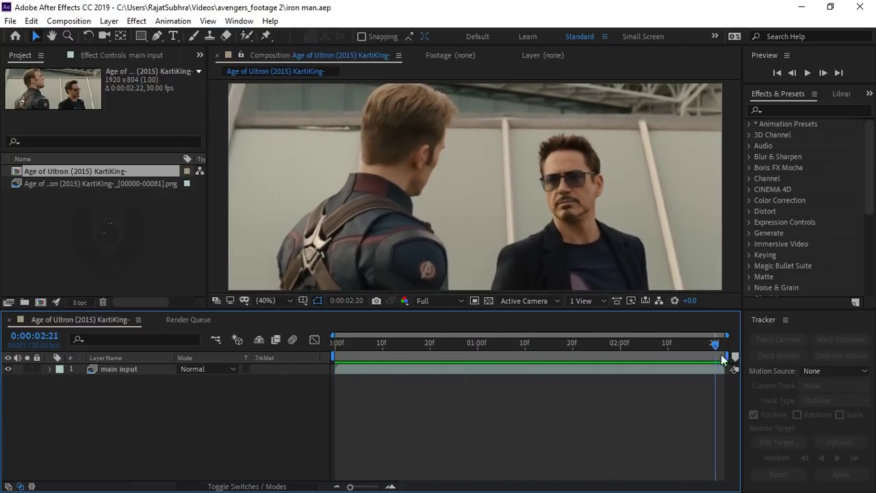
{"action": "left_click_drag", "start_coordinate": [588, 344], "coordinate": [335, 356]}
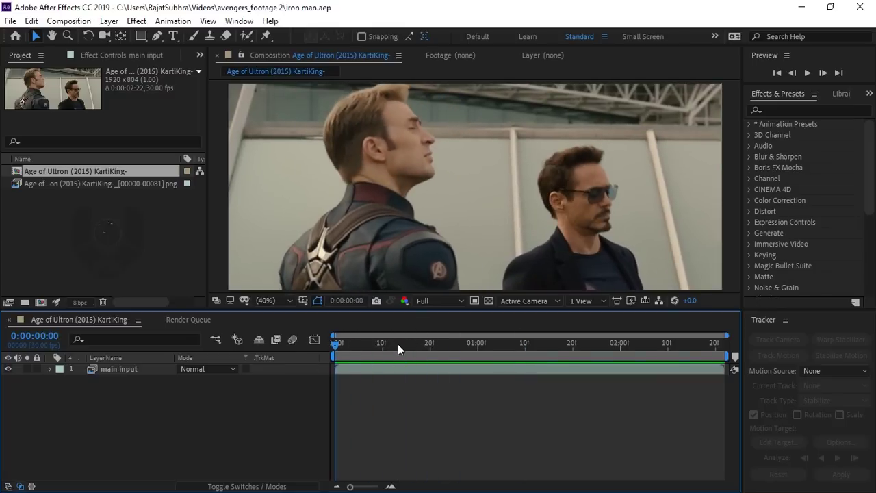
{"action": "left_click_drag", "start_coordinate": [398, 344], "coordinate": [746, 339]}
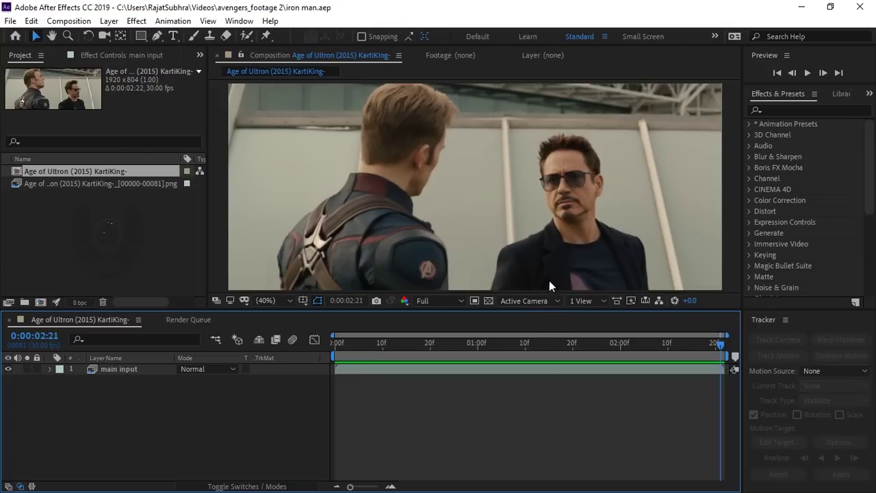
Import clean.png from the Footage folder and inspect it in its own viewer.
{"action": "double_click", "coordinate": [145, 244]}
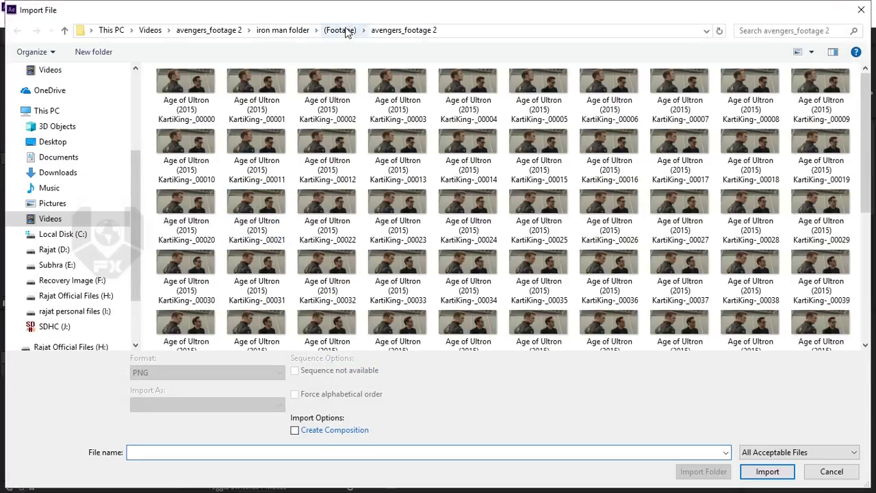
{"action": "left_click", "coordinate": [341, 30]}
{"action": "double_click", "coordinate": [329, 103]}
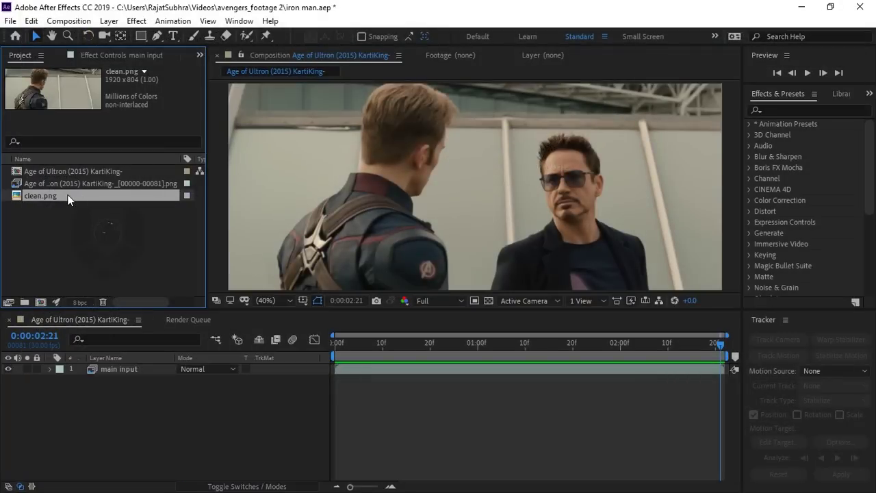
{"action": "double_click", "coordinate": [67, 195]}
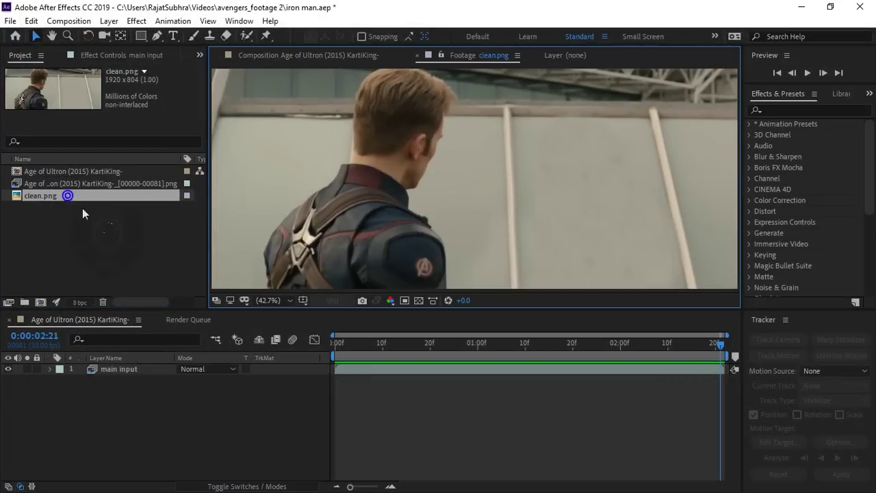
{"action": "left_click", "coordinate": [278, 300]}
{"action": "left_click", "coordinate": [292, 85]}
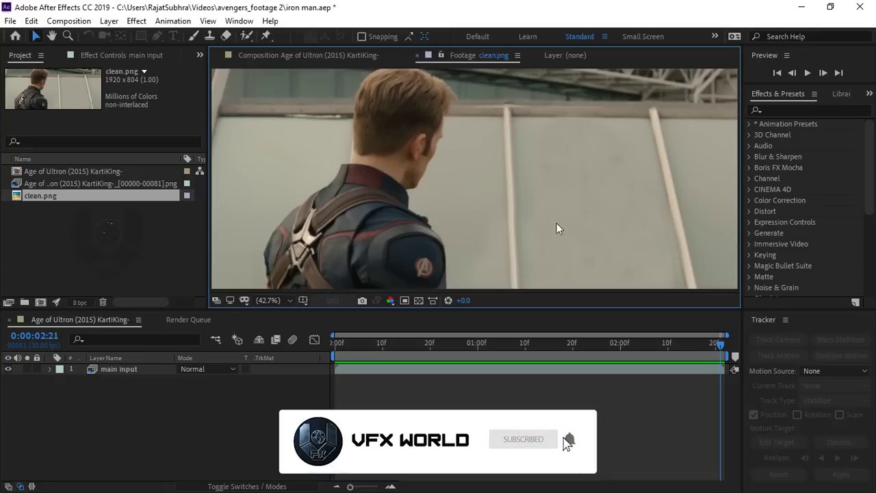
{"action": "left_click", "coordinate": [268, 300]}
{"action": "left_click", "coordinate": [273, 78]}
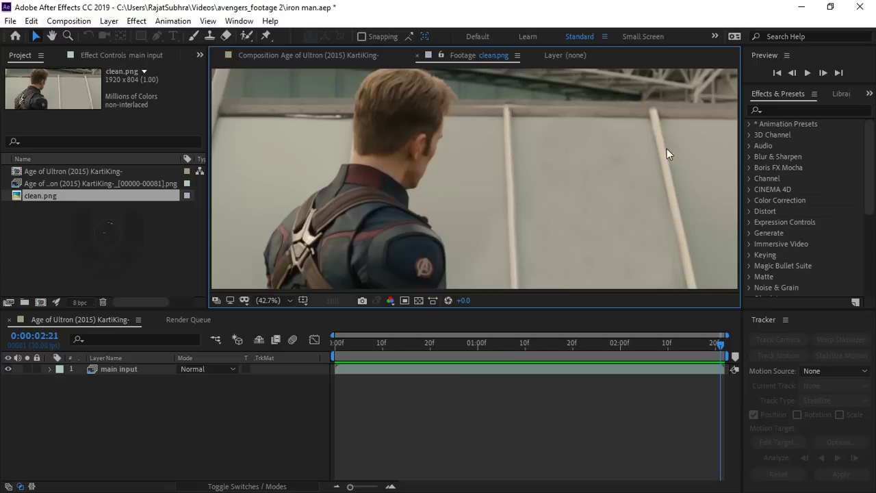
{"action": "left_click", "coordinate": [272, 51]}
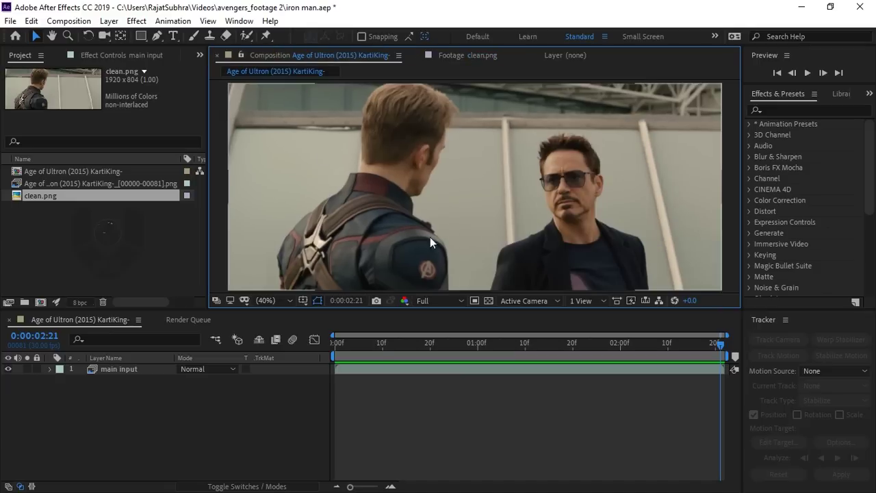
Place clean.png above main input, compare it with the original, and leave it hidden.
{"action": "left_click", "coordinate": [115, 208]}
{"action": "left_click", "coordinate": [64, 195]}
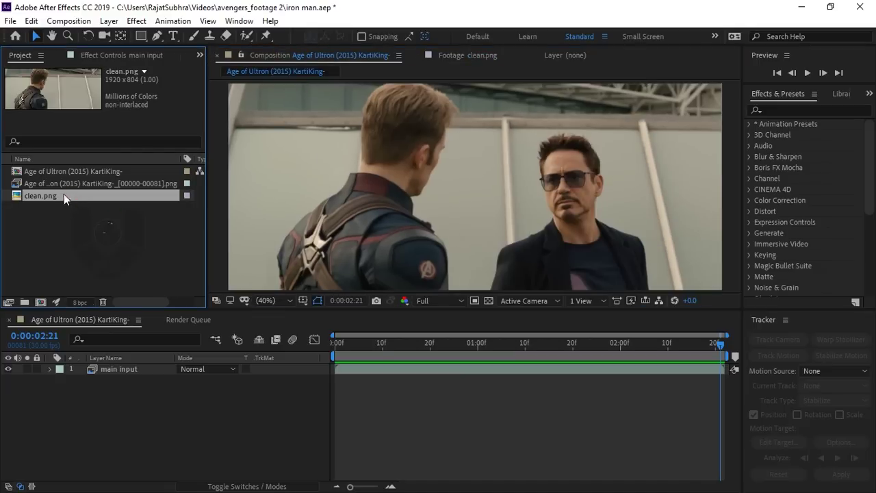
{"action": "left_click_drag", "start_coordinate": [99, 357], "coordinate": [106, 370]}
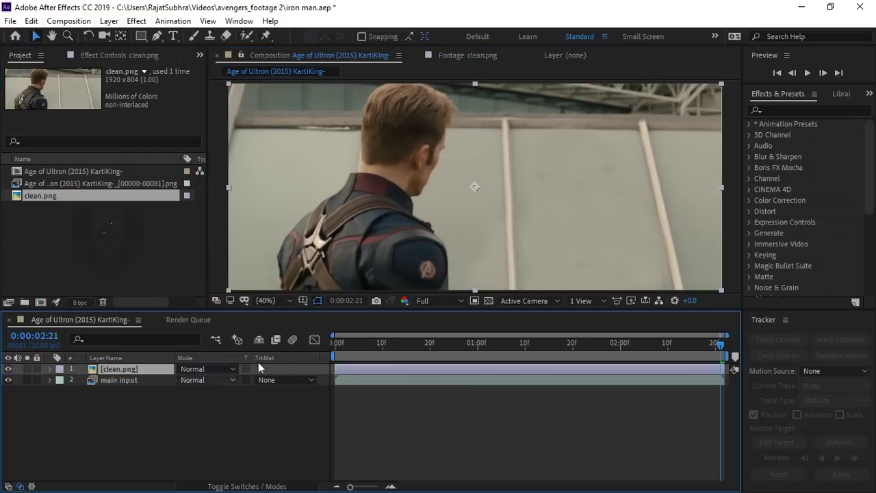
{"action": "left_click", "coordinate": [9, 369]}
{"action": "left_click", "coordinate": [8, 369]}
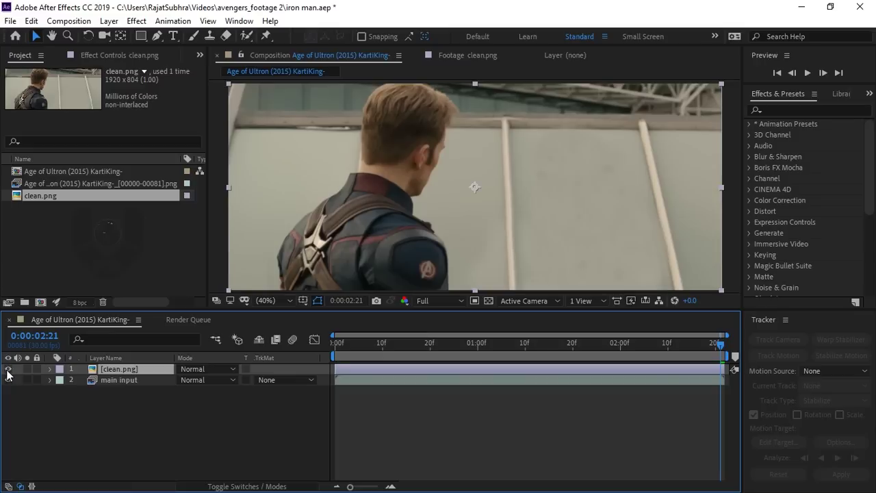
{"action": "left_click", "coordinate": [8, 369]}
{"action": "left_click", "coordinate": [8, 369]}
{"action": "left_click", "coordinate": [8, 369]}
{"action": "left_click", "coordinate": [8, 369]}
{"action": "left_click", "coordinate": [8, 369]}
{"action": "left_click", "coordinate": [110, 382]}
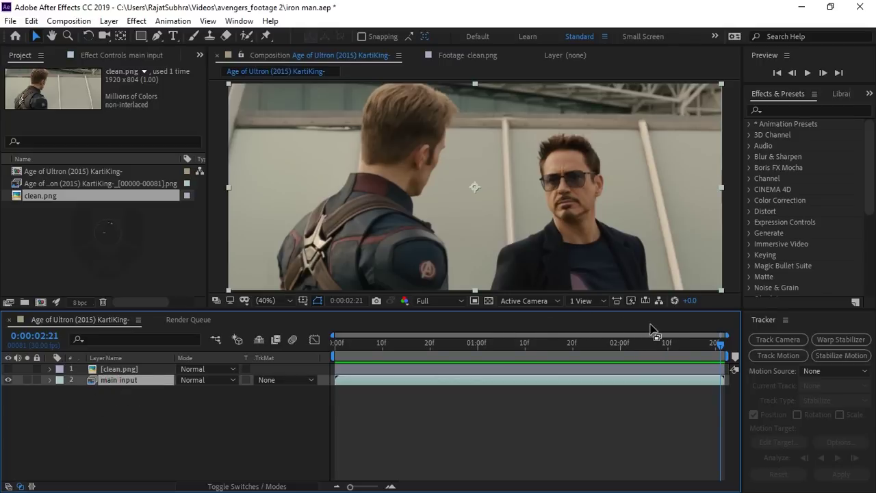
Start Track Motion on main input and enlarge Track Point 1's search and feature regions.
{"action": "left_click", "coordinate": [180, 22]}
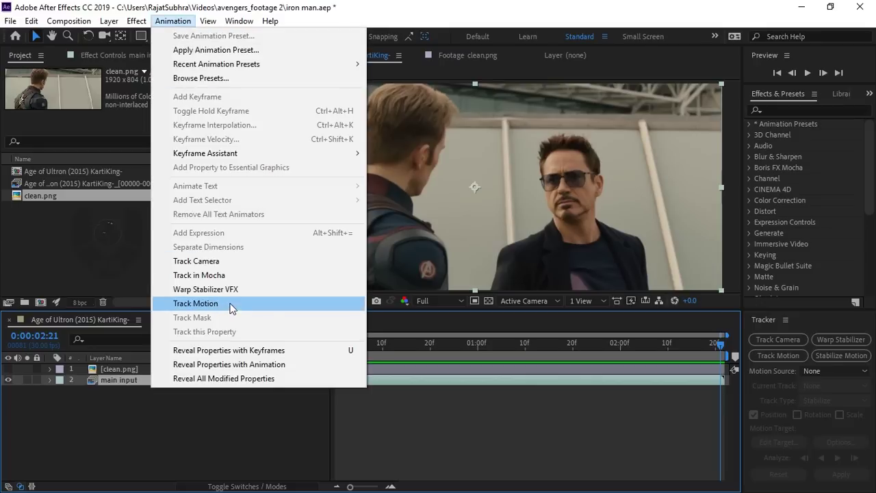
{"action": "left_click", "coordinate": [227, 305]}
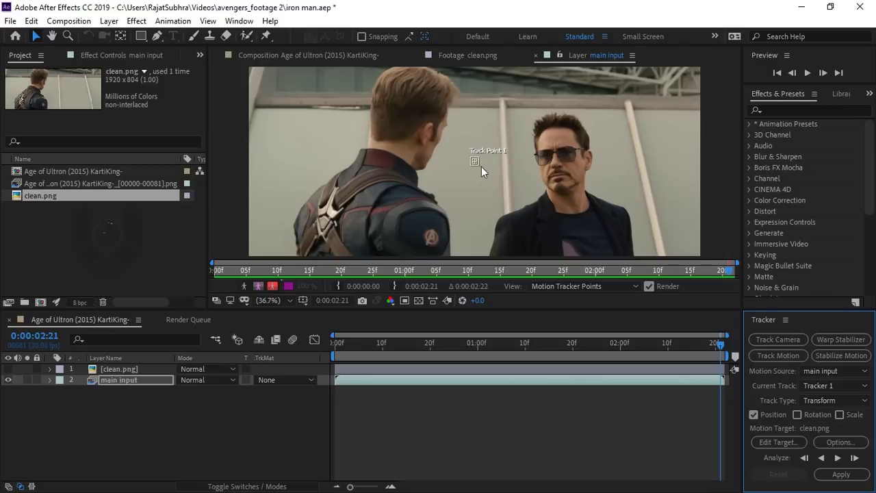
{"action": "scroll", "coordinate": [485, 164], "scroll_direction": "up", "scroll_amount": 5}
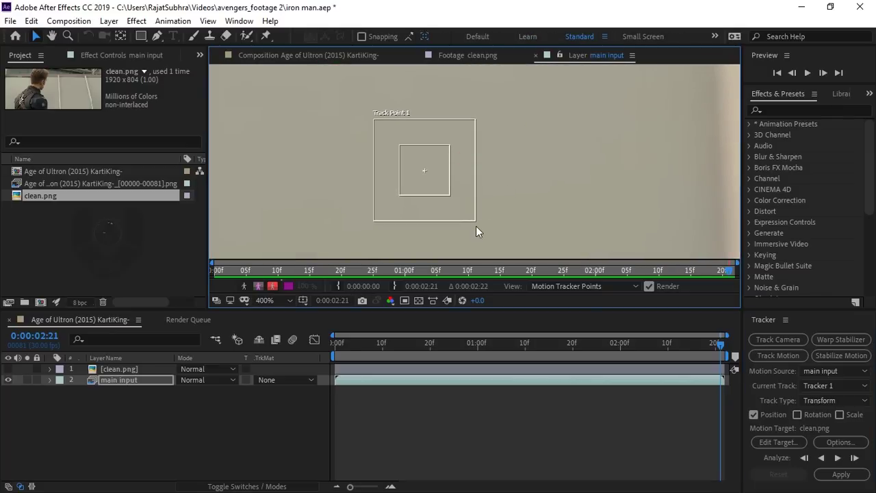
{"action": "left_click_drag", "start_coordinate": [476, 221], "coordinate": [511, 255]}
{"action": "mouse_move", "coordinate": [452, 198]}
{"action": "left_mouse_down"}
{"action": "mouse_move", "coordinate": [462, 206]}
{"action": "mouse_move", "coordinate": [456, 218]}
{"action": "mouse_move", "coordinate": [488, 123]}
{"action": "mouse_move", "coordinate": [497, 139]}
{"action": "mouse_move", "coordinate": [488, 140]}
{"action": "left_mouse_up"}
{"action": "scroll", "coordinate": [470, 193], "scroll_direction": "down", "scroll_amount": 5}
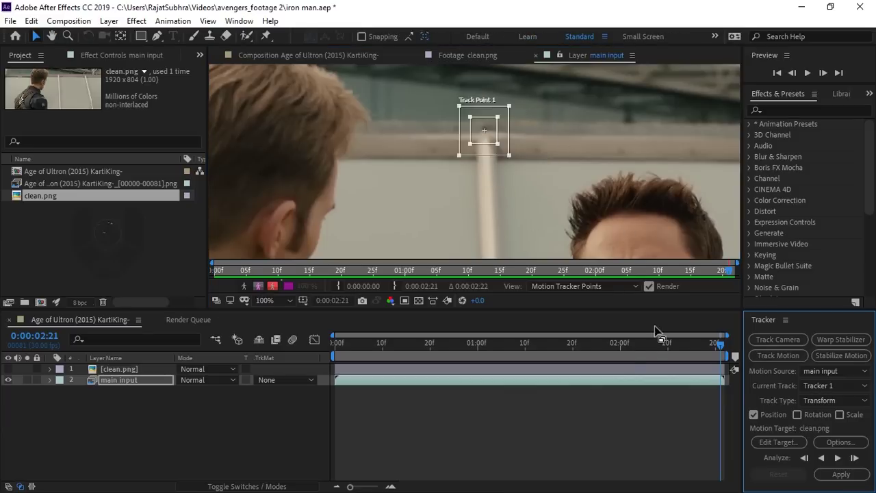
Analyze the track backward and apply it with clean.png as the target.
{"action": "left_click", "coordinate": [823, 460]}
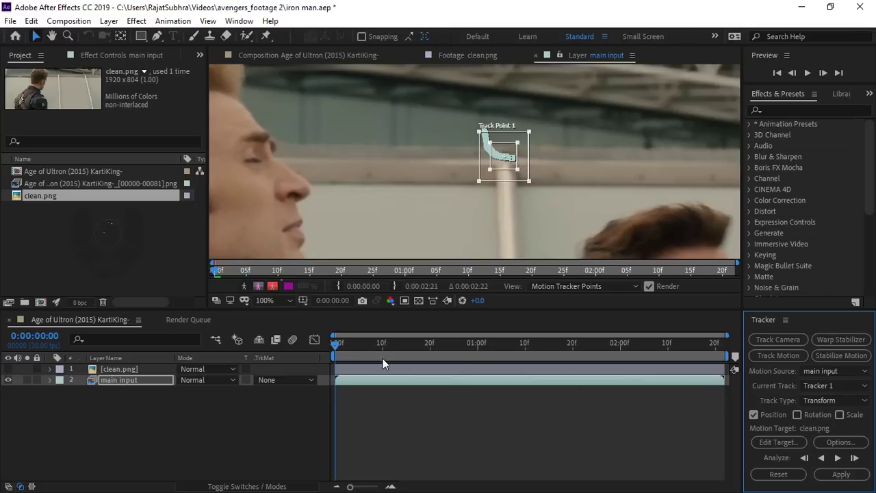
{"action": "left_click", "coordinate": [777, 443]}
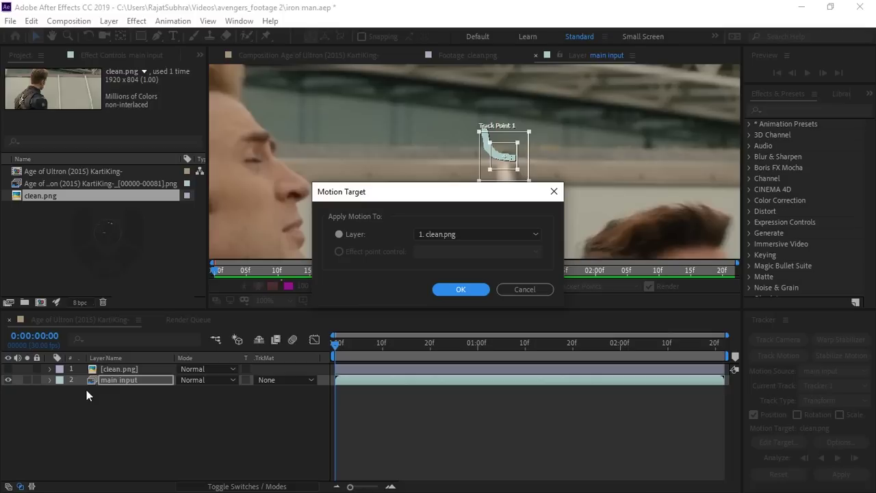
{"action": "left_click", "coordinate": [470, 289]}
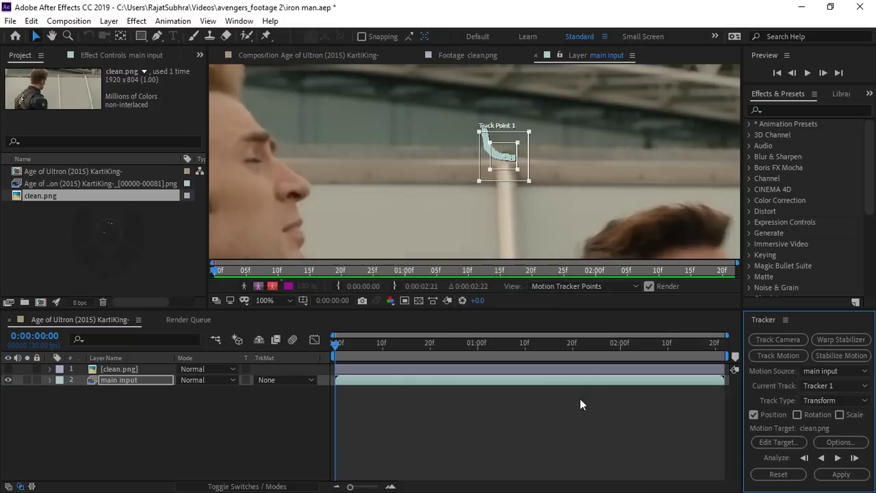
{"action": "left_click", "coordinate": [840, 475]}
Confirm the tracking apply, collapse the tracker properties, and make clean.png visible again.
{"action": "left_click", "coordinate": [432, 264]}
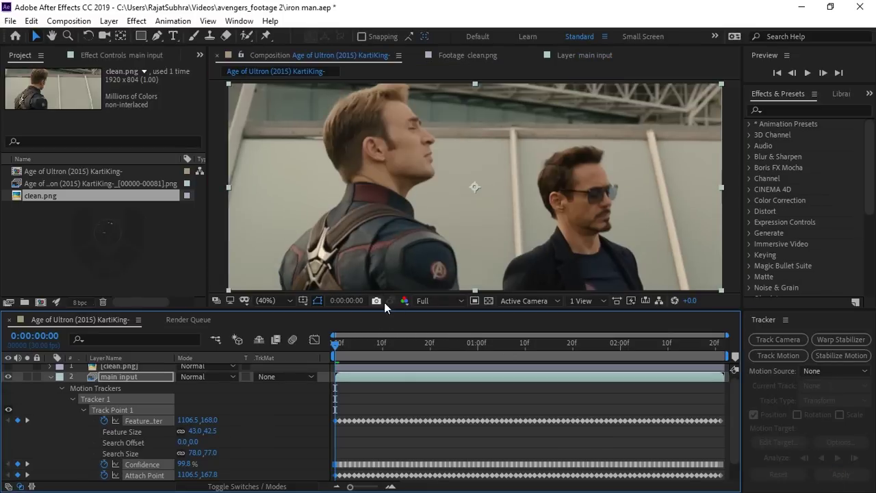
{"action": "left_click", "coordinate": [49, 377]}
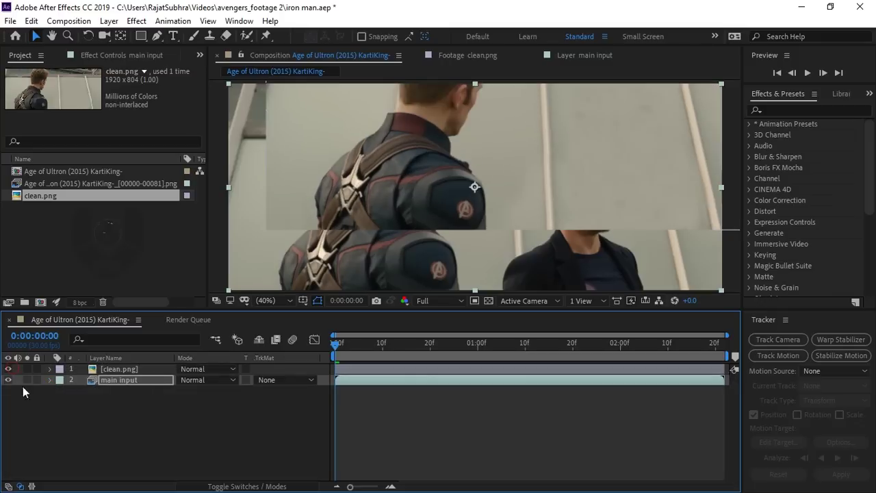
{"action": "left_click", "coordinate": [73, 419]}
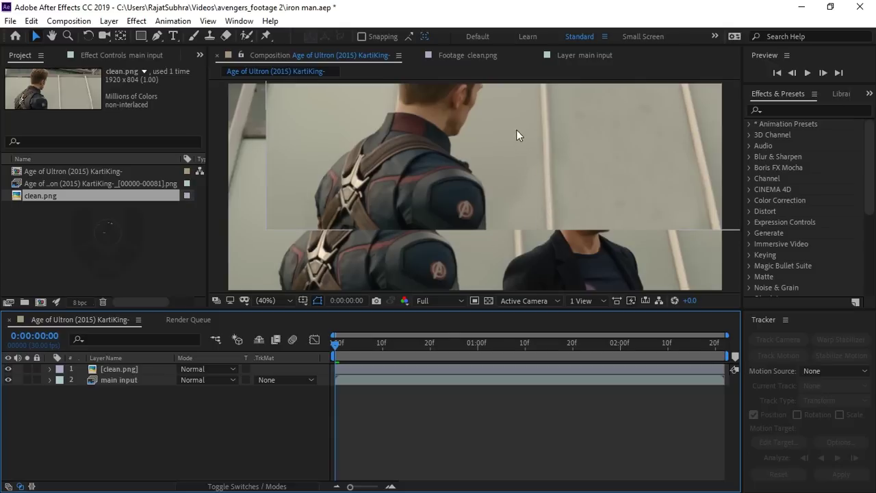
{"action": "left_click", "coordinate": [9, 369]}
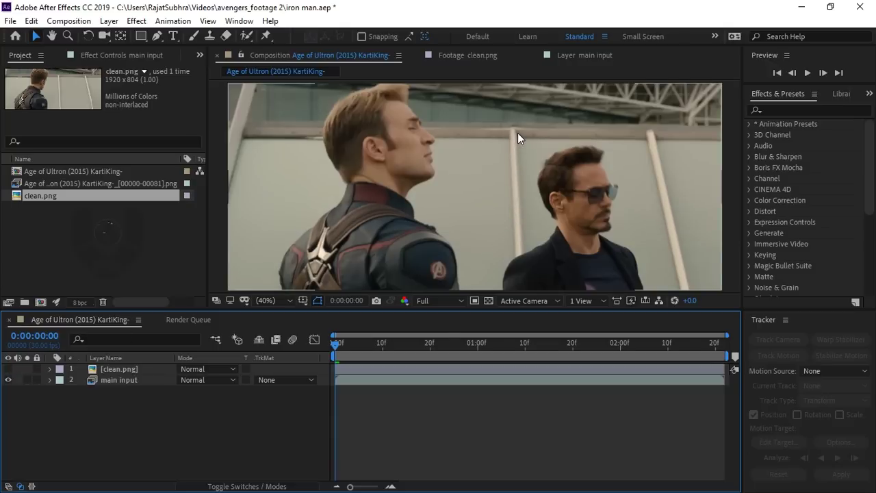
{"action": "left_click", "coordinate": [9, 369]}
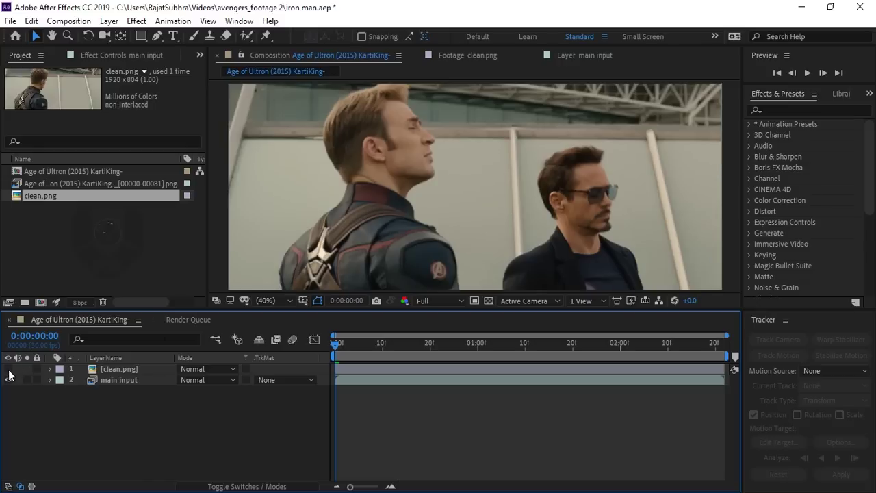
Move the clean.png plate left and down in the frame.
{"action": "left_click", "coordinate": [116, 369]}
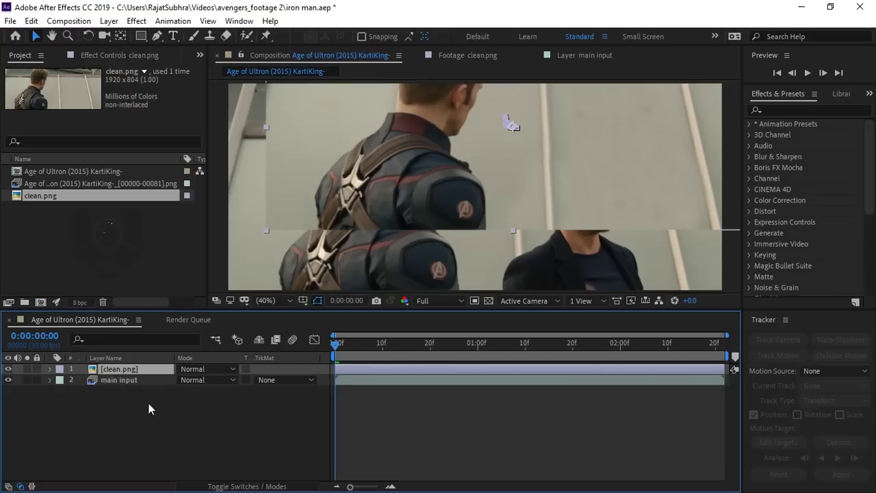
{"action": "mouse_move", "coordinate": [480, 185]}
{"action": "left_mouse_down"}
{"action": "mouse_move", "coordinate": [446, 256]}
{"action": "mouse_move", "coordinate": [408, 234]}
{"action": "left_mouse_up"}
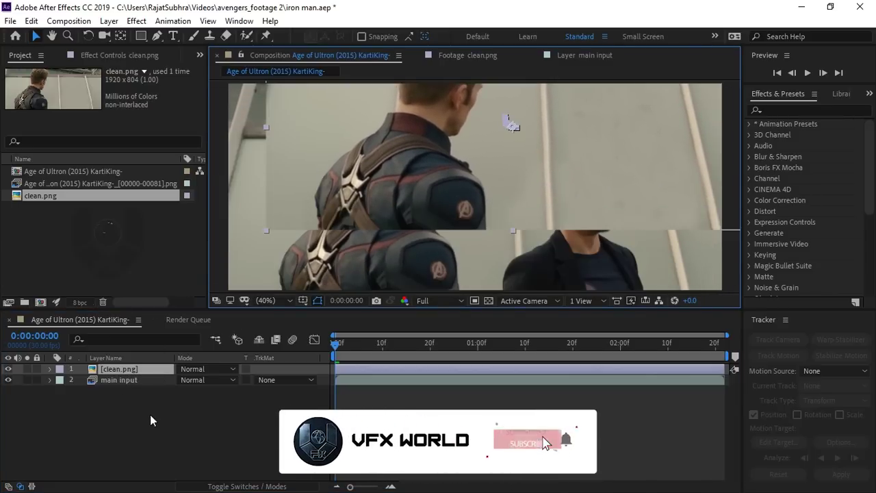
{"action": "left_click", "coordinate": [150, 414]}
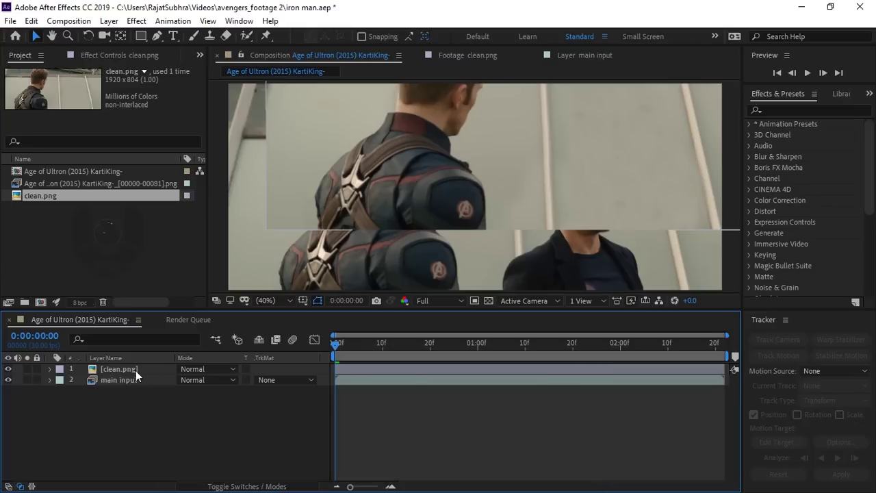
{"action": "left_click", "coordinate": [130, 370]}
Precompose clean.png as 'clean plate', moving all attributes into the new composition.
{"action": "right_click", "coordinate": [123, 368]}
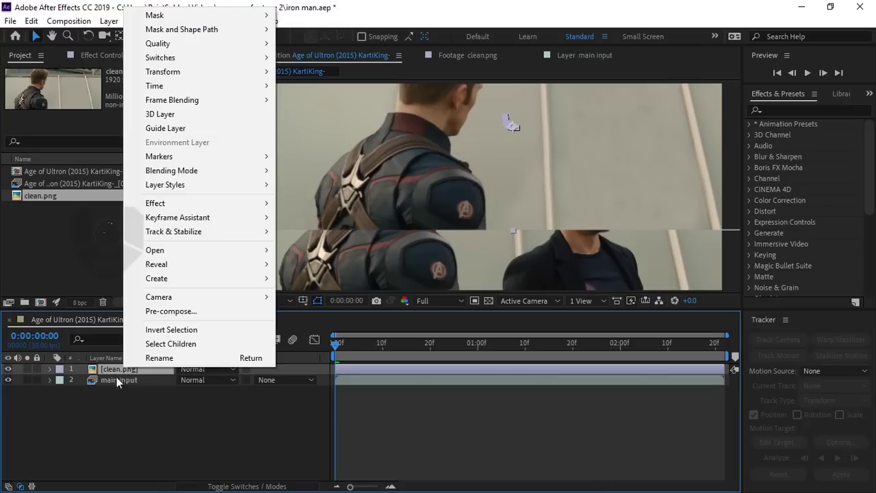
{"action": "left_click", "coordinate": [167, 312]}
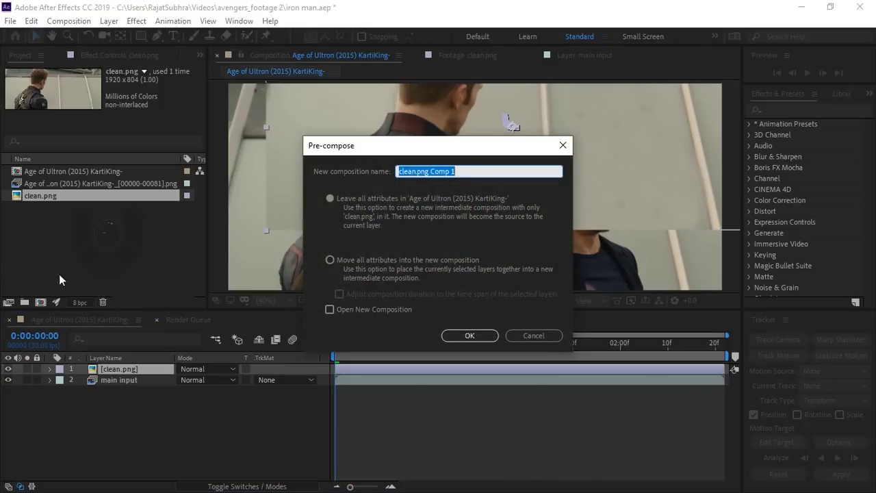
{"action": "type", "text": "clean plate"}
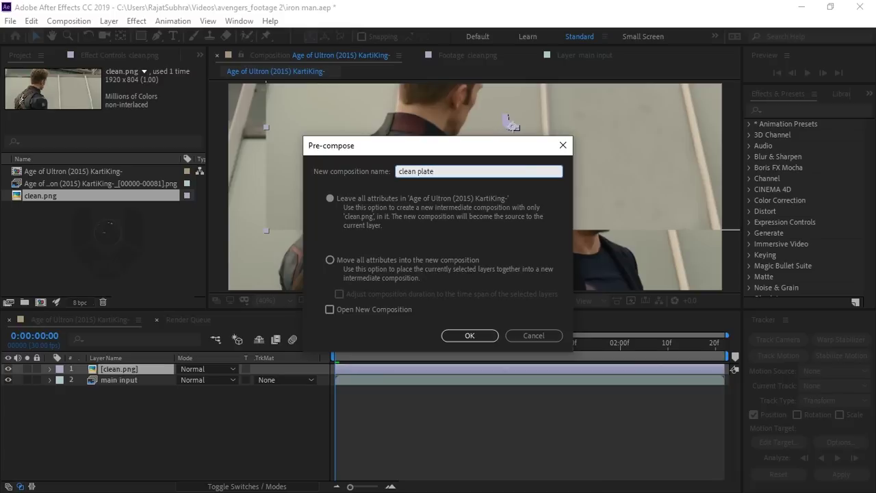
{"action": "left_click", "coordinate": [331, 261]}
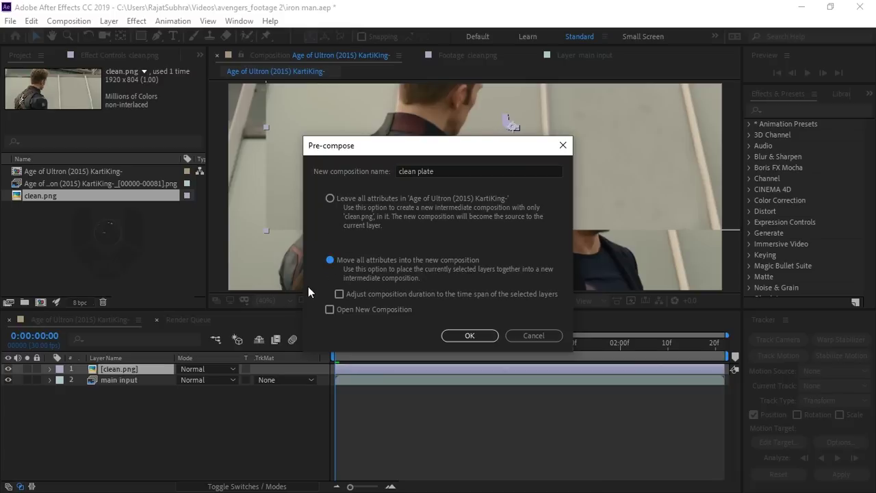
{"action": "left_click", "coordinate": [465, 338]}
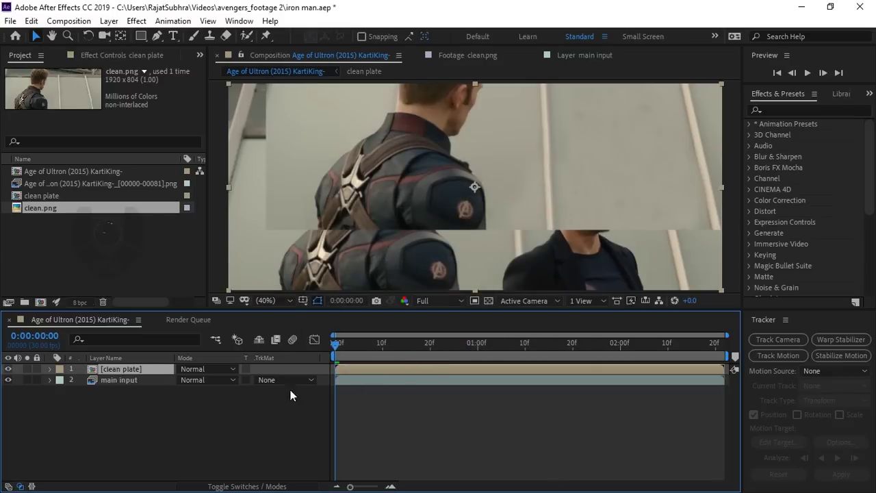
Enable Collapse Transformations and, at the last frame, shift the plate down and left to match.
{"action": "left_click", "coordinate": [222, 486]}
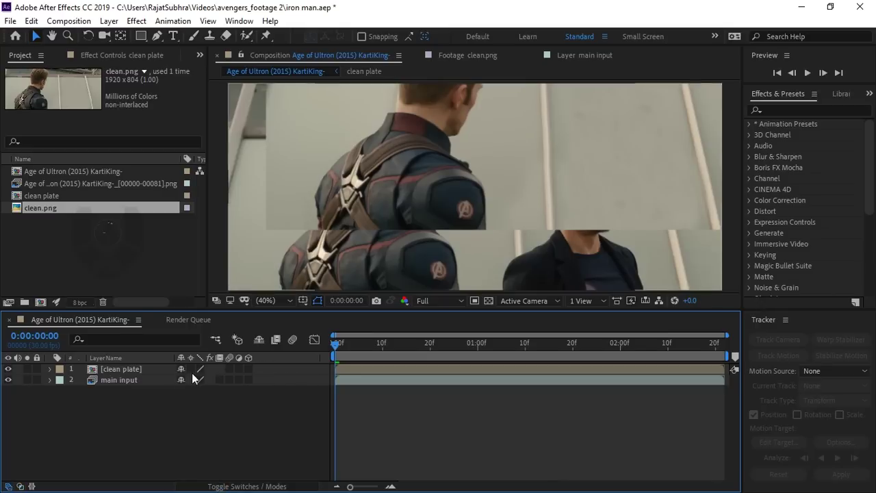
{"action": "left_click", "coordinate": [191, 369]}
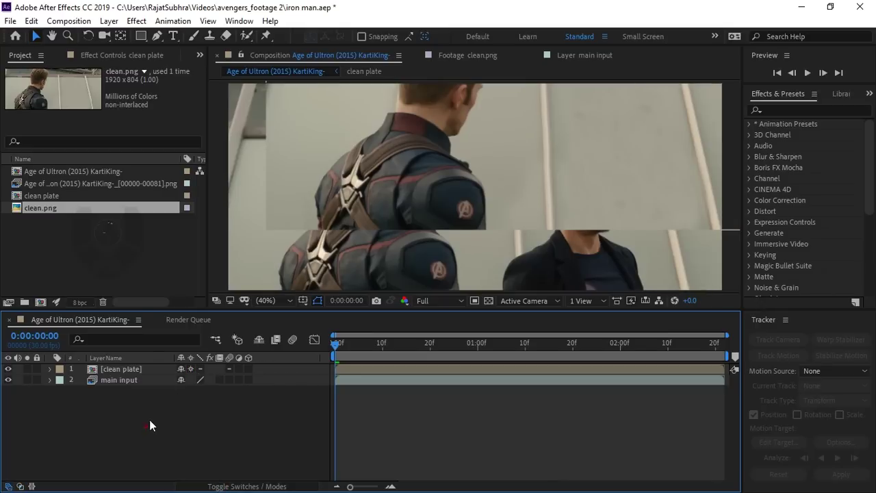
{"action": "left_click", "coordinate": [134, 369]}
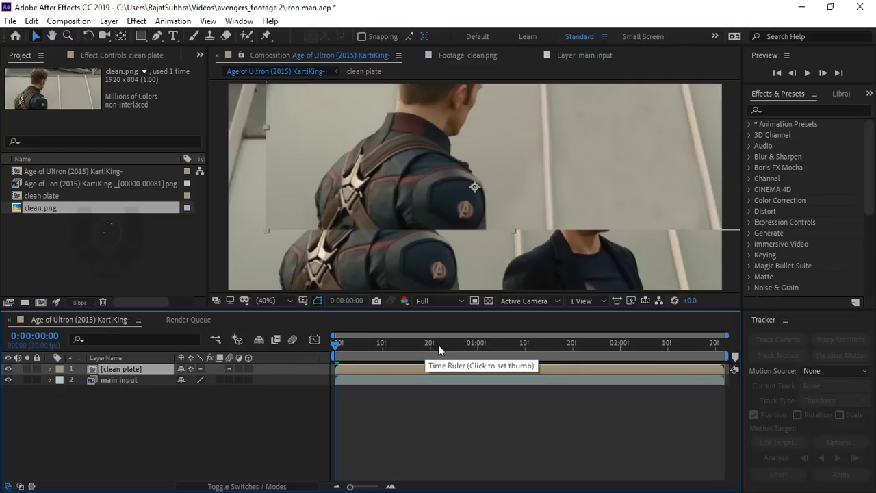
{"action": "mouse_move", "coordinate": [438, 345]}
{"action": "left_mouse_down"}
{"action": "mouse_move", "coordinate": [753, 332]}
{"action": "mouse_move", "coordinate": [396, 352]}
{"action": "mouse_move", "coordinate": [712, 353]}
{"action": "left_mouse_up"}
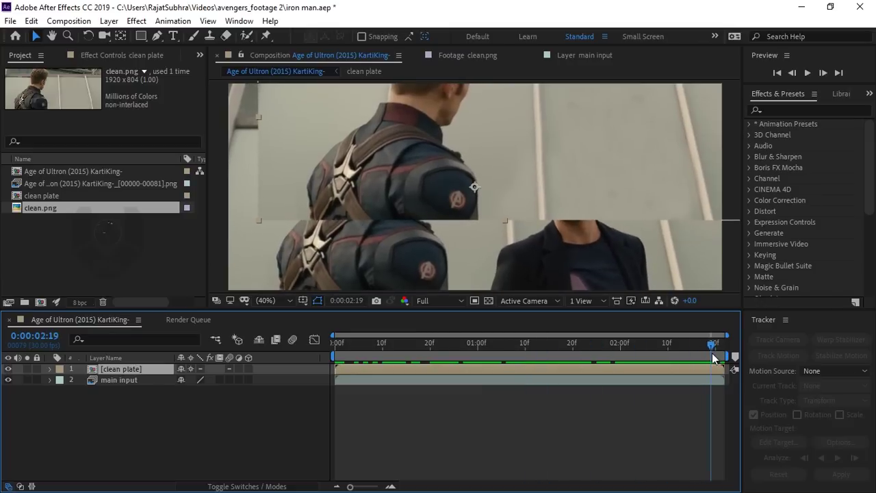
{"action": "left_click_drag", "start_coordinate": [560, 184], "coordinate": [560, 246]}
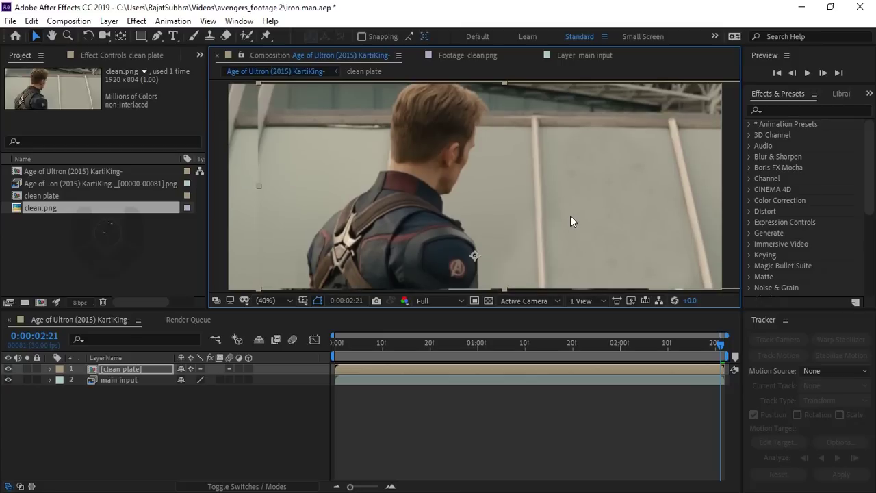
{"action": "key", "text": "Down"}
{"action": "key", "text": "Down"}
{"action": "left_click_drag", "start_coordinate": [568, 220], "coordinate": [542, 222]}
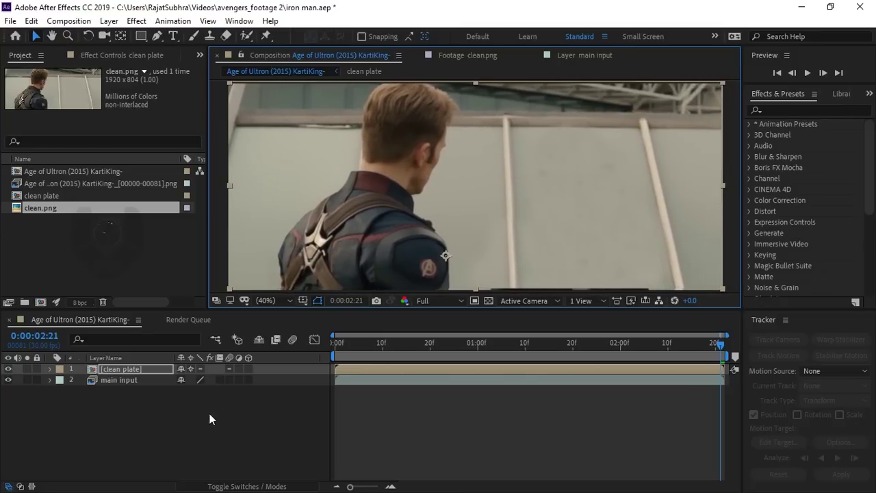
{"action": "left_click", "coordinate": [136, 369]}
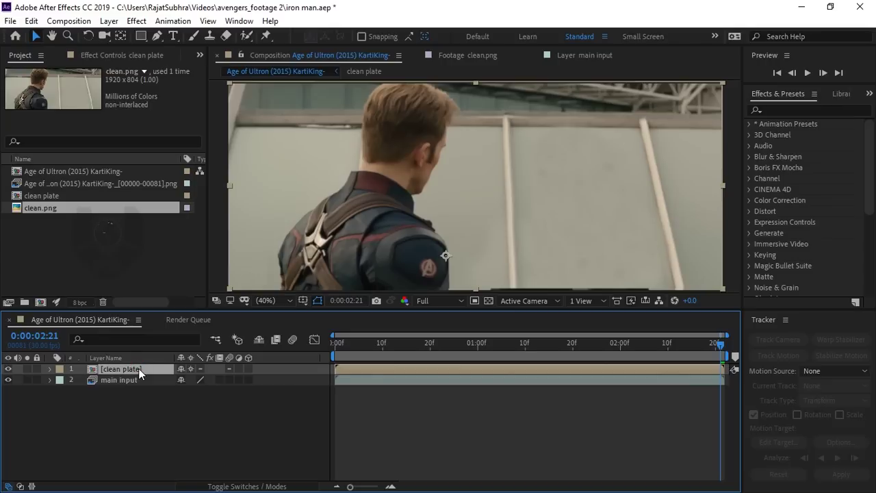
At 200% magnification, nudge the clean plate down and left to align its edges.
{"action": "left_click_drag", "start_coordinate": [497, 191], "coordinate": [490, 260]}
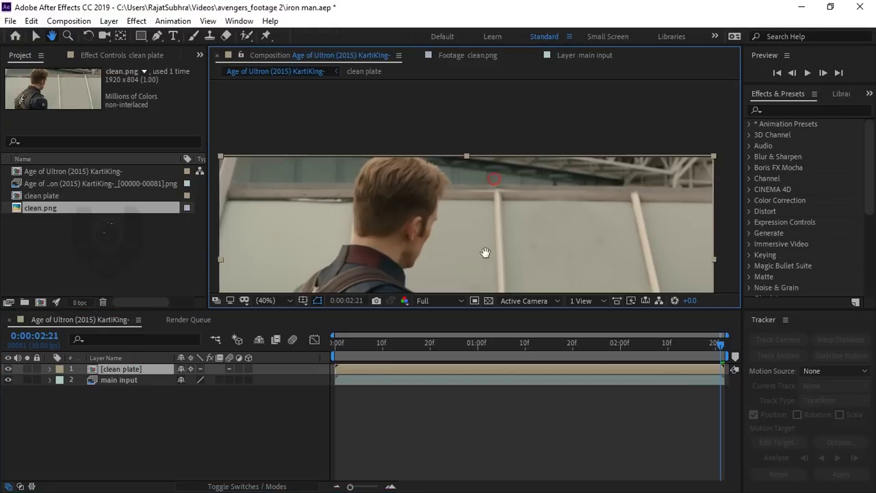
{"action": "left_click", "coordinate": [265, 300]}
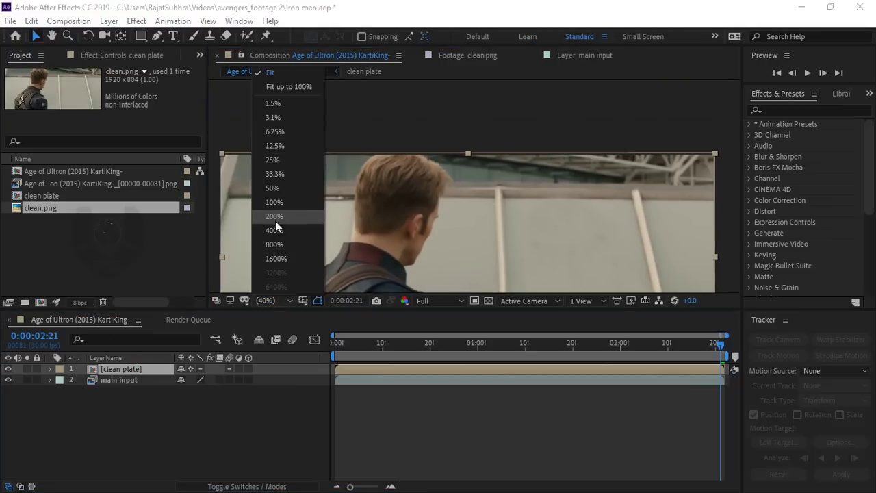
{"action": "left_click", "coordinate": [275, 217]}
{"action": "left_click_drag", "start_coordinate": [482, 160], "coordinate": [426, 203]}
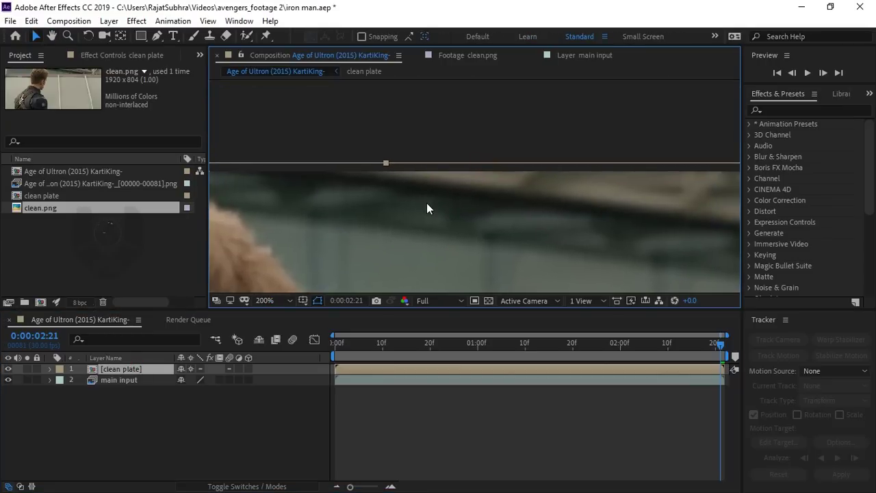
{"action": "key", "text": "Down"}
{"action": "key", "text": "Down"}
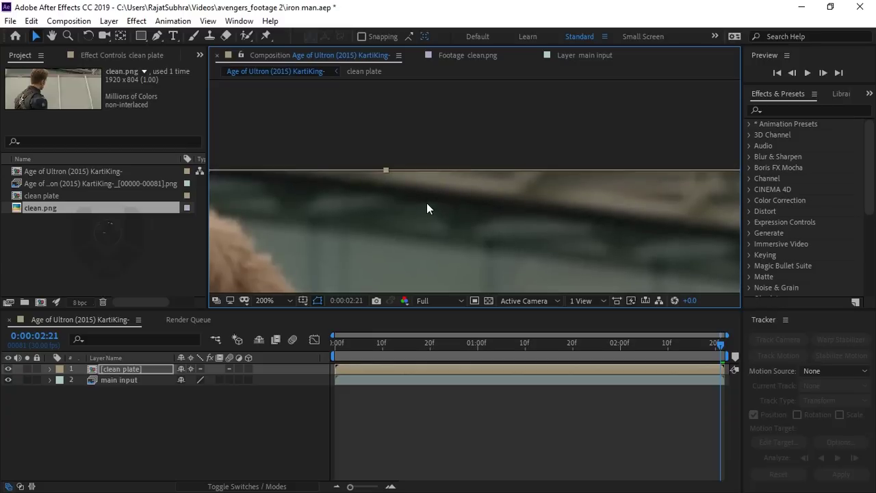
{"action": "key", "text": "Down"}
{"action": "key", "text": "Down"}
{"action": "left_click_drag", "start_coordinate": [442, 248], "coordinate": [354, 225]}
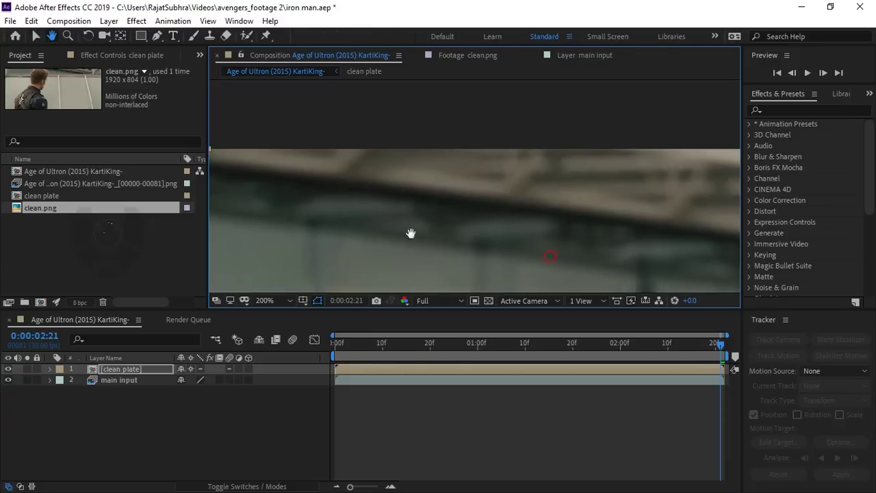
{"action": "scroll", "coordinate": [354, 225], "scroll_direction": "right", "scroll_amount": 5}
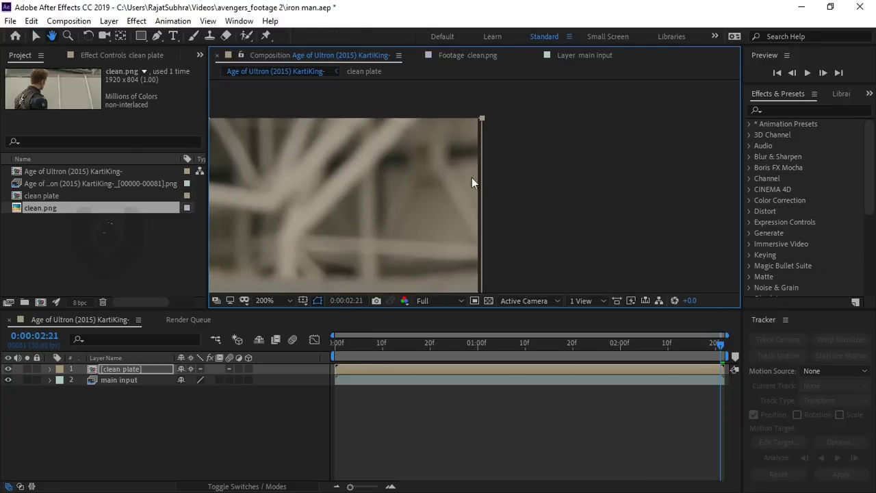
{"action": "key", "text": "Left"}
{"action": "key", "text": "Left"}
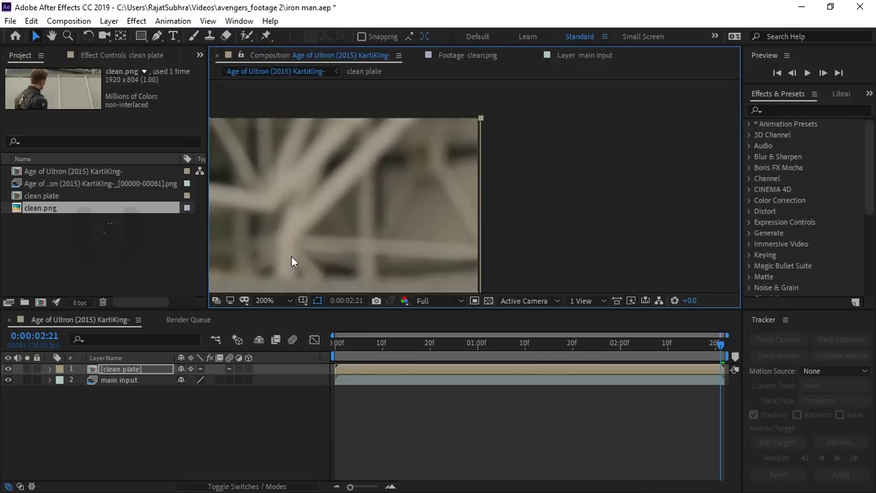
{"action": "key", "text": "Left"}
{"action": "key", "text": "Left"}
{"action": "key", "text": "Left"}
{"action": "scroll", "coordinate": [291, 256], "scroll_direction": "left", "scroll_amount": 5}
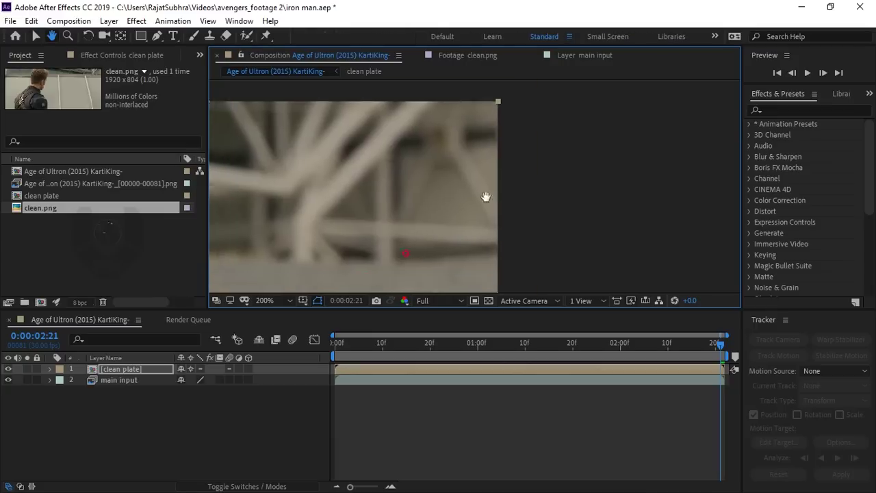
Return the viewer to Fit and toggle and scrub the plate to confirm Tony stays hidden.
{"action": "left_click", "coordinate": [265, 300]}
{"action": "left_click", "coordinate": [270, 87]}
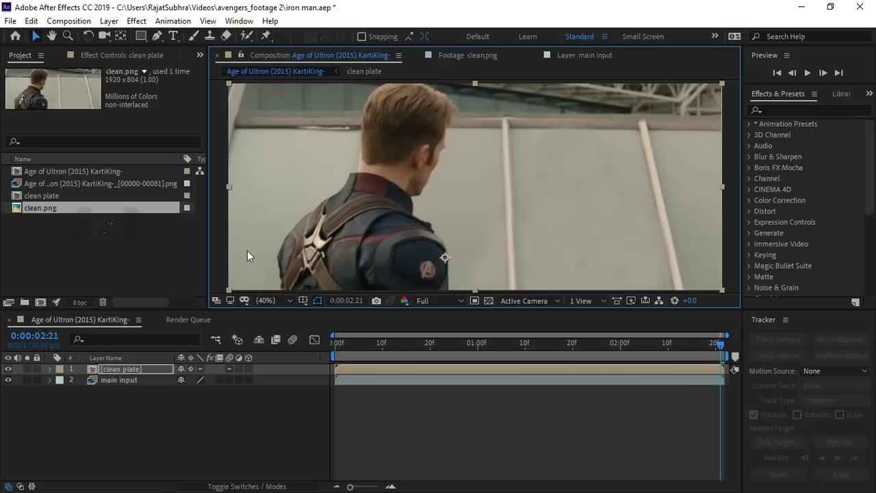
{"action": "left_click", "coordinate": [201, 404]}
{"action": "left_click", "coordinate": [9, 371]}
{"action": "left_click", "coordinate": [7, 371]}
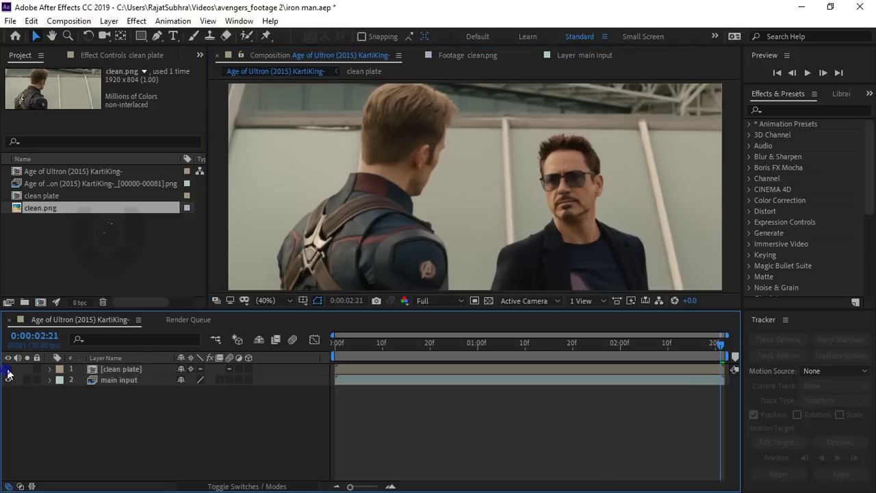
{"action": "left_click", "coordinate": [8, 370]}
{"action": "left_click", "coordinate": [7, 371]}
{"action": "left_click", "coordinate": [8, 371]}
{"action": "left_click", "coordinate": [8, 371]}
{"action": "left_click", "coordinate": [9, 370]}
{"action": "left_click", "coordinate": [8, 369]}
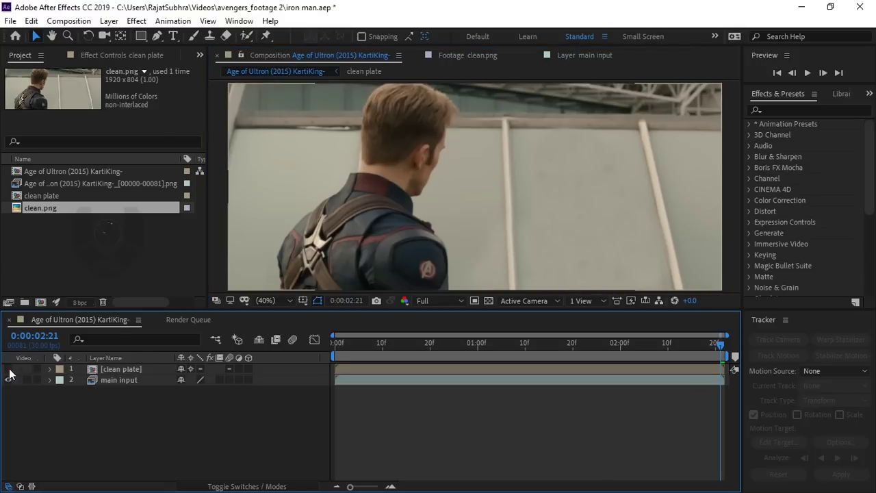
{"action": "left_click", "coordinate": [8, 369]}
{"action": "mouse_move", "coordinate": [698, 340]}
{"action": "left_mouse_down"}
{"action": "mouse_move", "coordinate": [528, 320]}
{"action": "mouse_move", "coordinate": [641, 323]}
{"action": "left_mouse_up"}
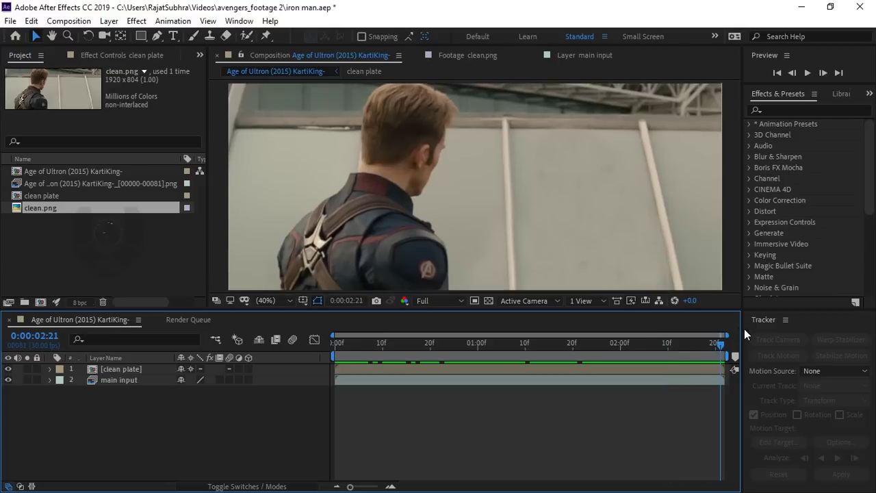
{"action": "left_click_drag", "start_coordinate": [642, 327], "coordinate": [744, 328]}
With the Pen tool, place mask points down the wall and below the frame.
{"action": "left_click", "coordinate": [141, 370]}
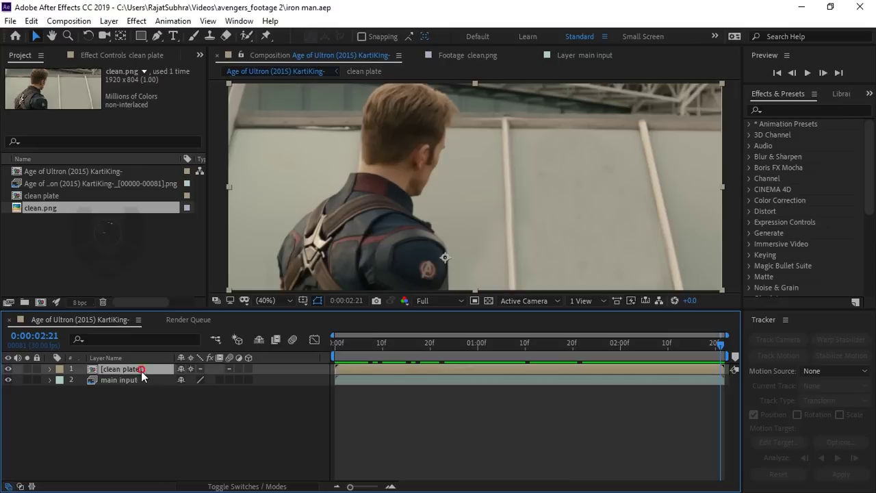
{"action": "left_click", "coordinate": [157, 38]}
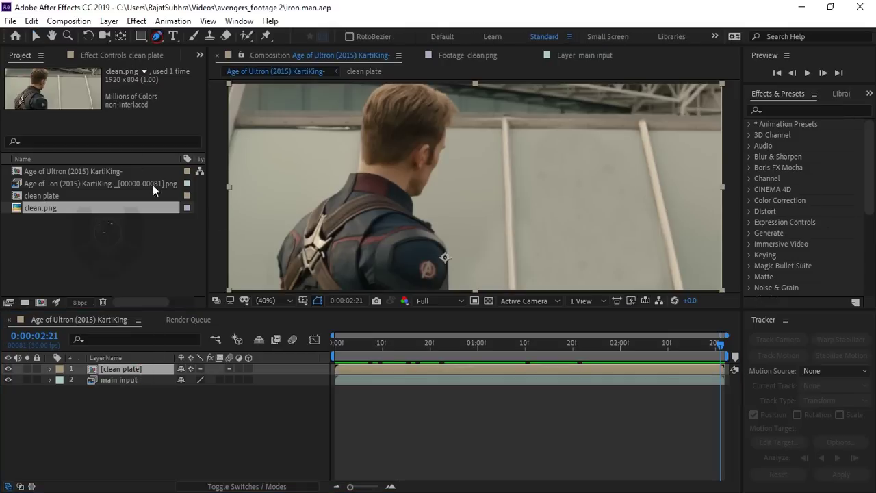
{"action": "left_click", "coordinate": [496, 87]}
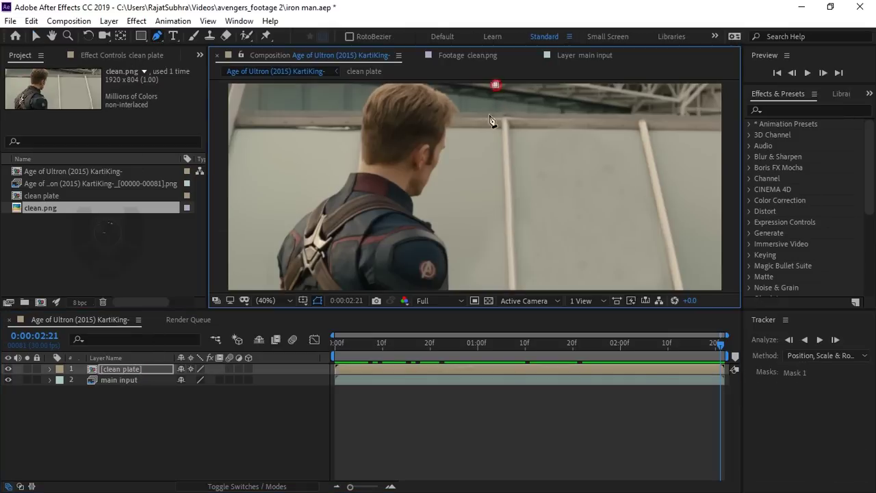
{"action": "left_click", "coordinate": [483, 130]}
{"action": "left_click", "coordinate": [470, 178]}
{"action": "left_click", "coordinate": [472, 262]}
{"action": "scroll", "coordinate": [480, 233], "scroll_direction": "down", "scroll_amount": 3}
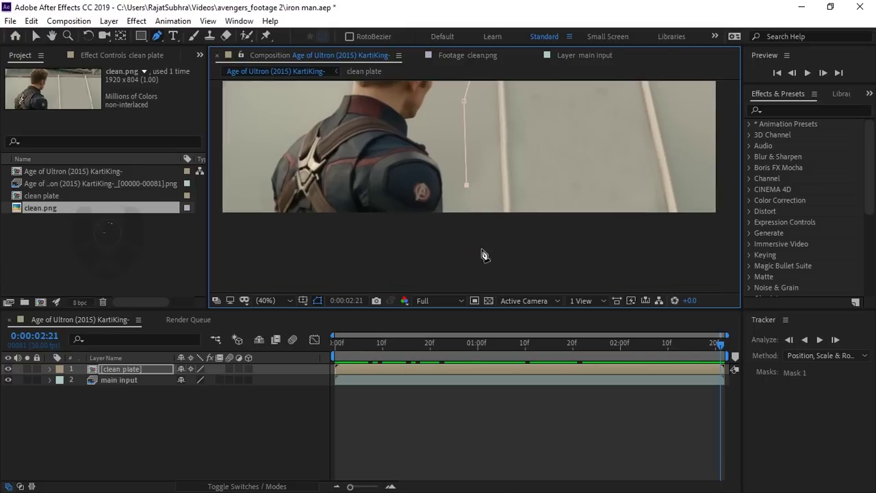
{"action": "left_click", "coordinate": [483, 254]}
{"action": "scroll", "coordinate": [585, 256], "scroll_direction": "right", "scroll_amount": 2}
{"action": "scroll", "coordinate": [593, 254], "scroll_direction": "right", "scroll_amount": 4}
{"action": "left_click", "coordinate": [562, 260]}
Continue the mask up the right side and across the top, closing it at the first point.
{"action": "scroll", "coordinate": [616, 205], "scroll_direction": "up", "scroll_amount": 5}
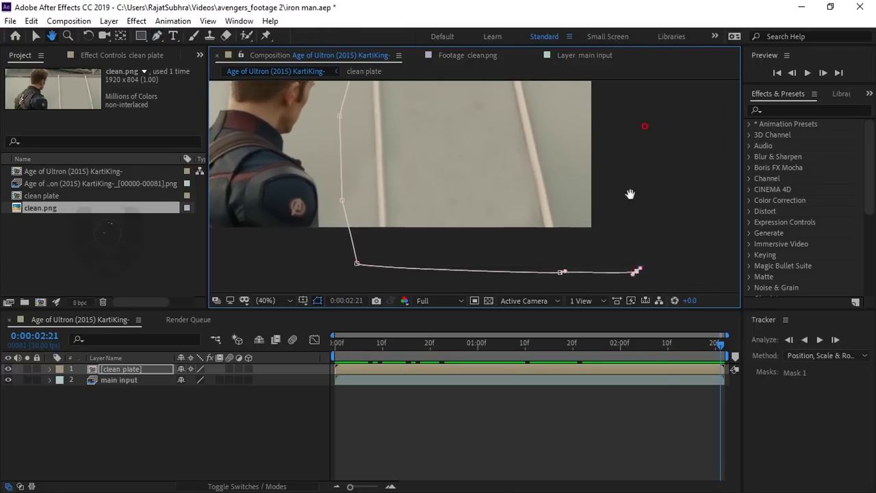
{"action": "left_click", "coordinate": [641, 163]}
{"action": "left_click", "coordinate": [607, 111]}
{"action": "left_click", "coordinate": [430, 107]}
{"action": "left_click", "coordinate": [360, 117]}
{"action": "left_click", "coordinate": [341, 150]}
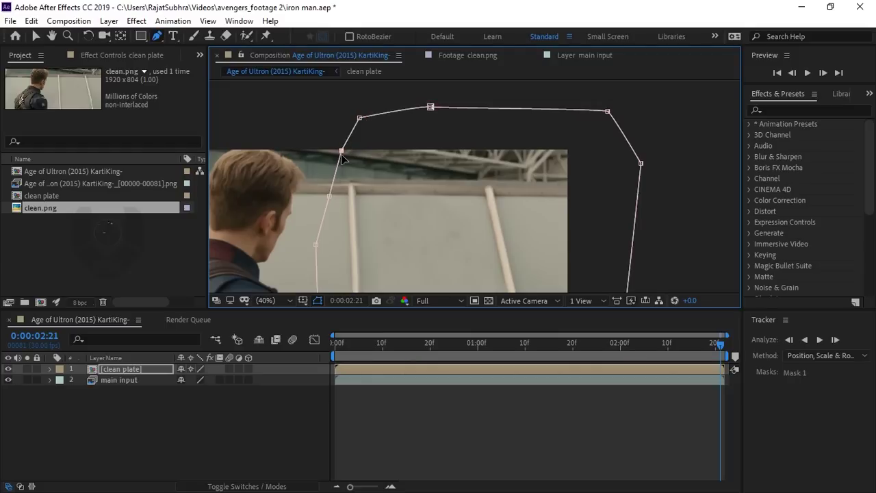
{"action": "scroll", "coordinate": [461, 165], "scroll_direction": "left", "scroll_amount": 3}
{"action": "scroll", "coordinate": [461, 164], "scroll_direction": "down", "scroll_amount": 1}
{"action": "left_click", "coordinate": [137, 56]}
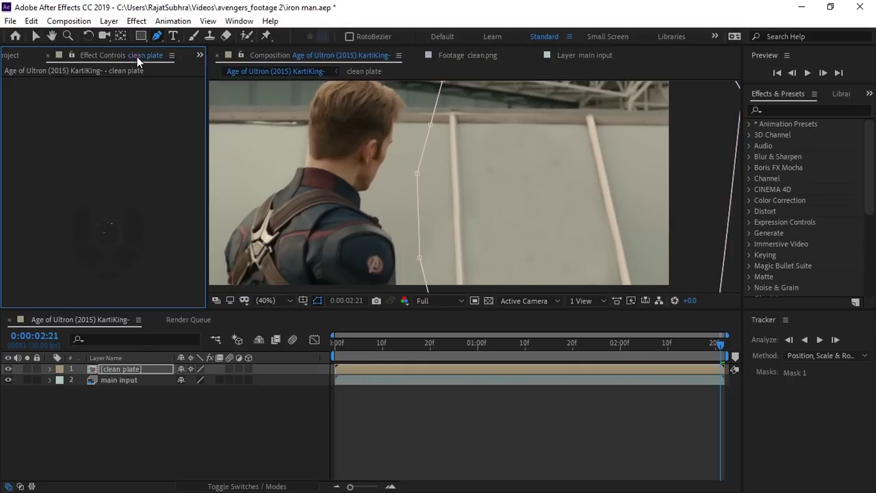
{"action": "left_click", "coordinate": [137, 369]}
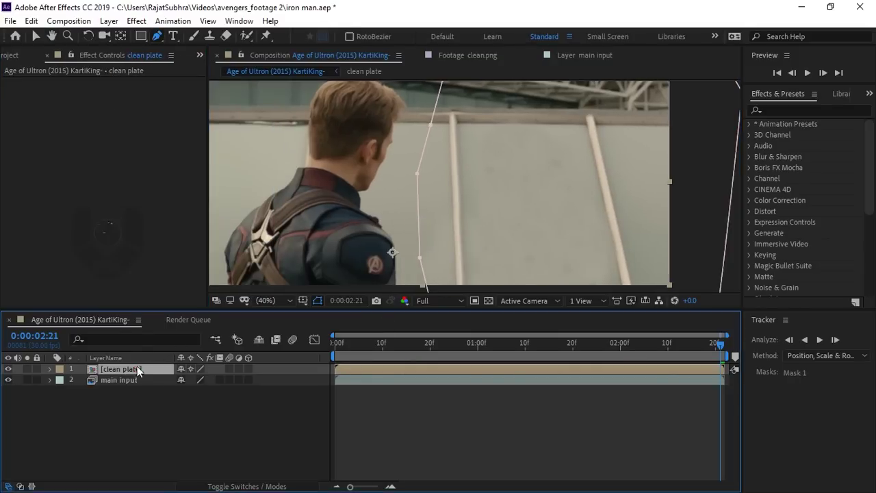
Apply Curves to the clean plate, raise the Red channel, and preview the colour match.
{"action": "right_click", "coordinate": [113, 270]}
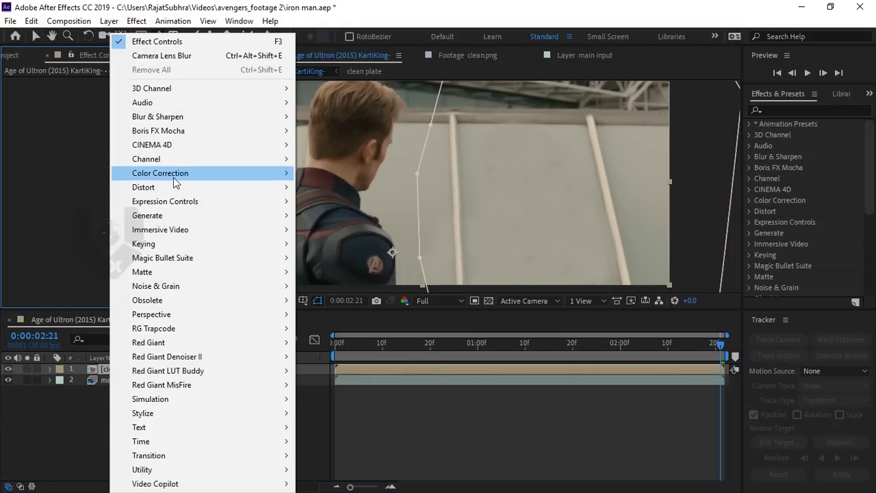
{"action": "mouse_move", "coordinate": [167, 174]}
{"action": "left_click", "coordinate": [357, 279]}
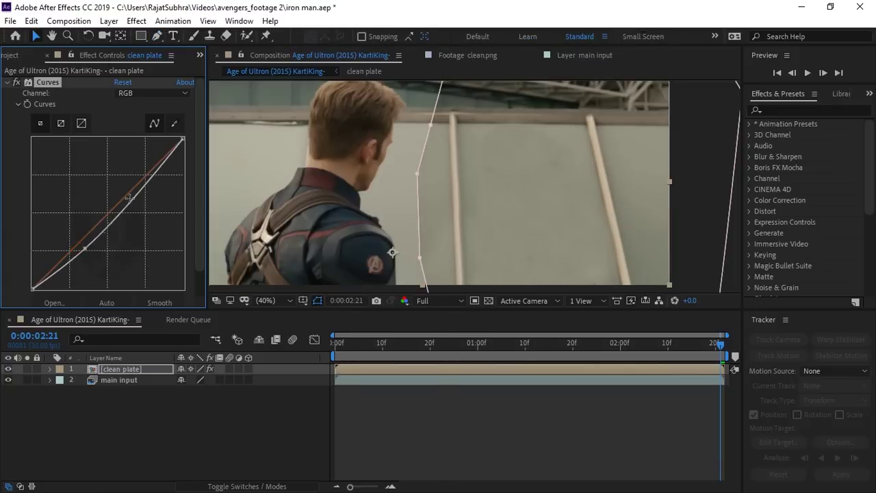
{"action": "left_click", "coordinate": [157, 407]}
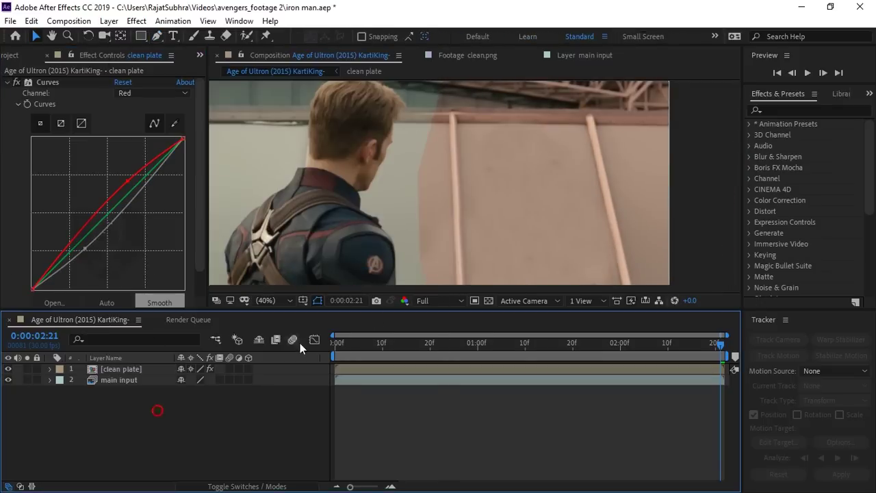
{"action": "key", "text": "space"}
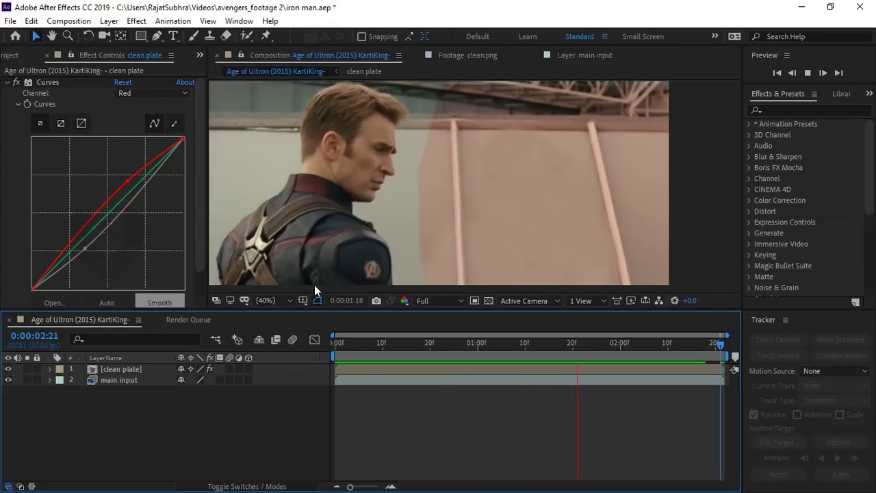
{"action": "left_click", "coordinate": [21, 86]}
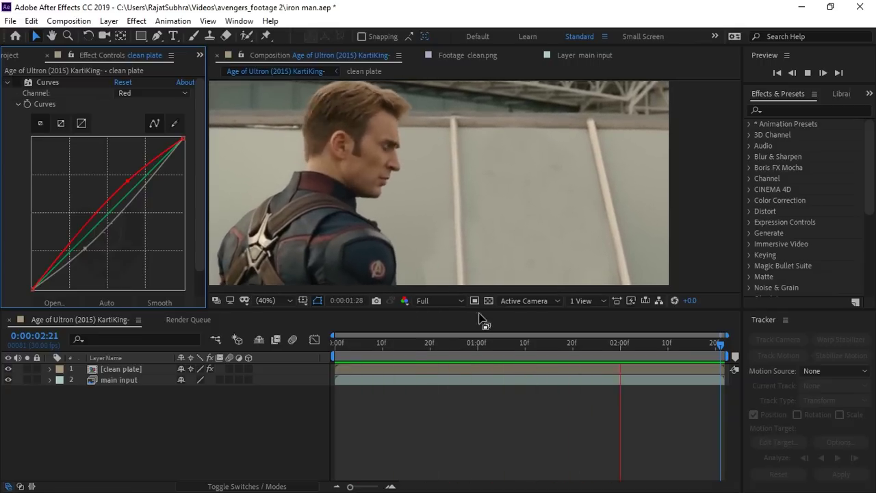
{"action": "left_click", "coordinate": [466, 343]}
{"action": "left_click_drag", "start_coordinate": [466, 348], "coordinate": [721, 345]}
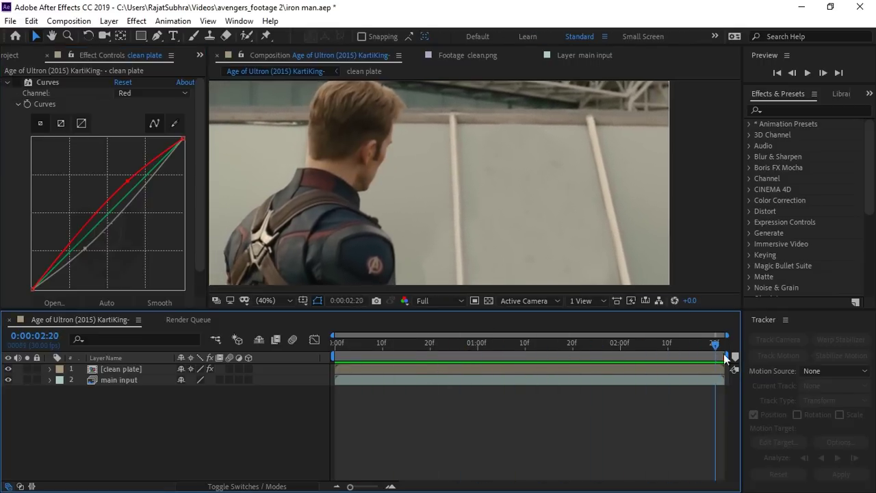
Feather the clean plate's mask edge to 17 pixels.
{"action": "scroll", "coordinate": [419, 273], "scroll_direction": "up", "scroll_amount": 1}
{"action": "scroll", "coordinate": [419, 273], "scroll_direction": "up", "scroll_amount": 2}
{"action": "scroll", "coordinate": [424, 216], "scroll_direction": "up", "scroll_amount": 2}
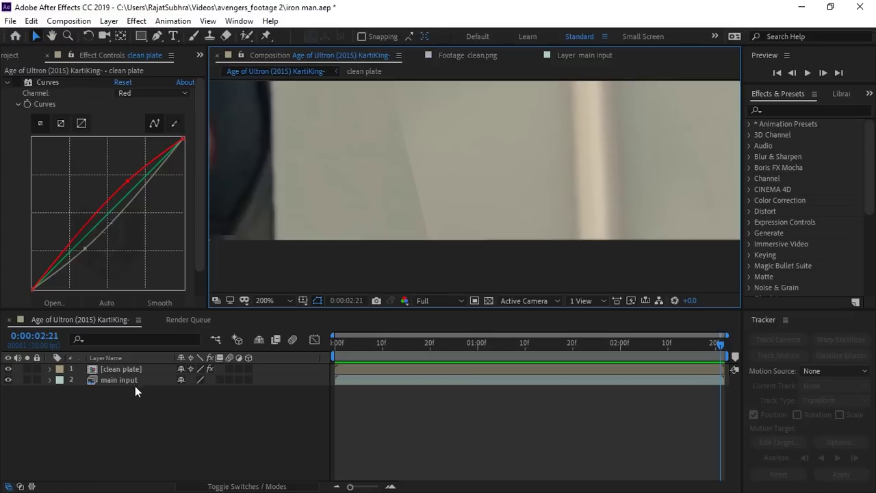
{"action": "left_click", "coordinate": [163, 371]}
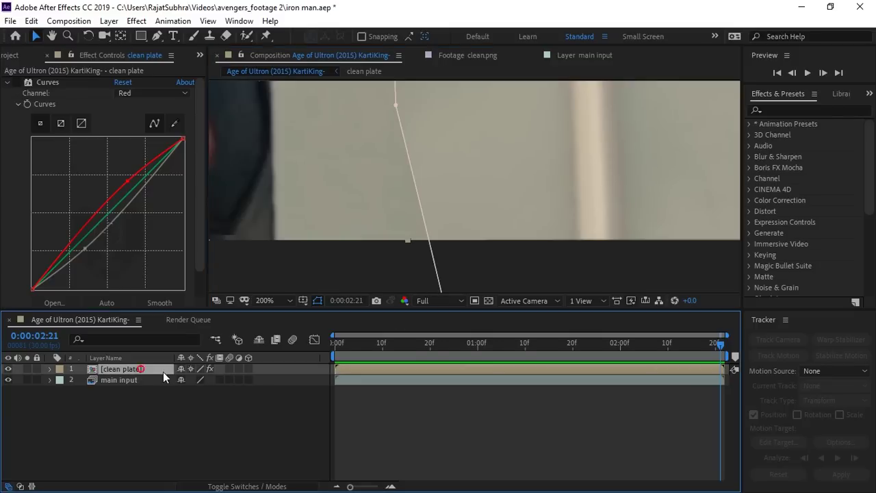
{"action": "left_click", "coordinate": [318, 300]}
{"action": "left_click", "coordinate": [317, 301]}
{"action": "left_click", "coordinate": [317, 301]}
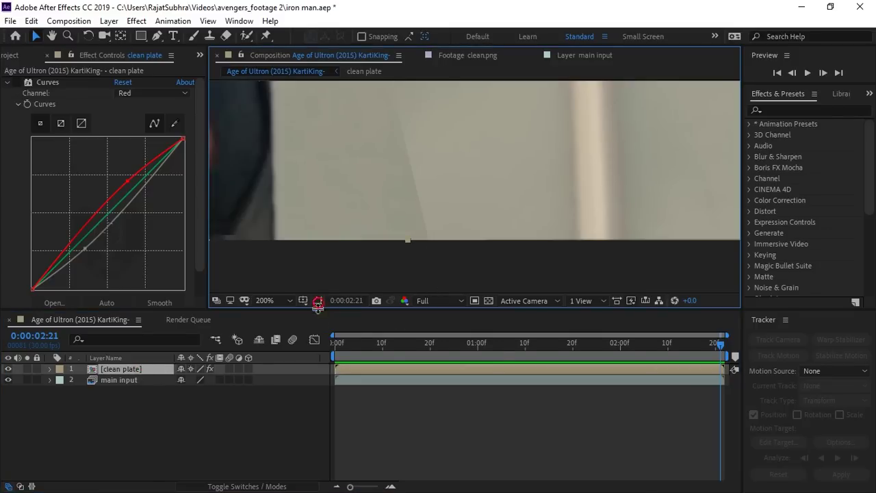
{"action": "key", "text": "m"}
{"action": "key", "text": "m"}
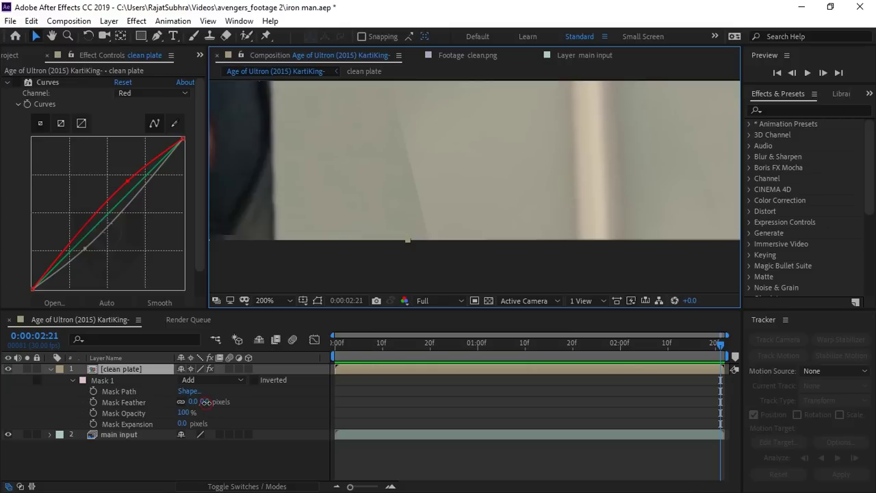
{"action": "left_click_drag", "start_coordinate": [205, 402], "coordinate": [214, 402]}
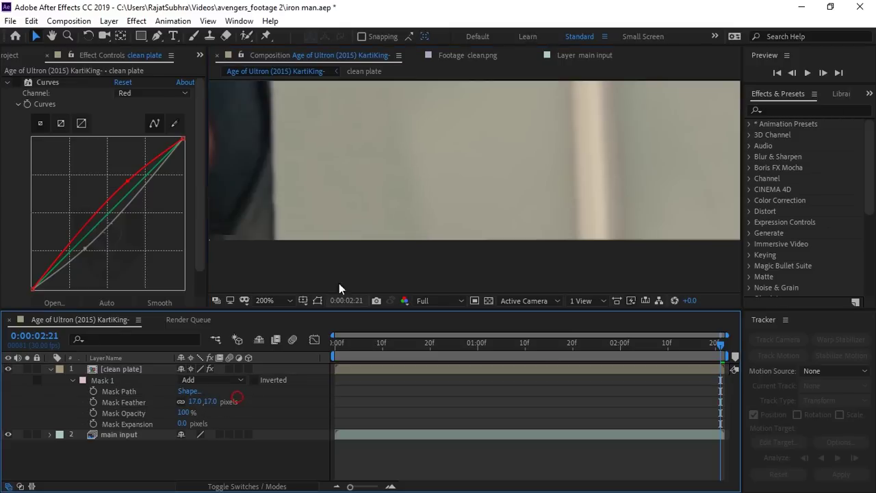
{"action": "left_click", "coordinate": [430, 301]}
Collapse the layer properties, fit the whole frame in the viewer, and collapse Curves.
{"action": "left_click", "coordinate": [51, 370]}
{"action": "left_click", "coordinate": [96, 435]}
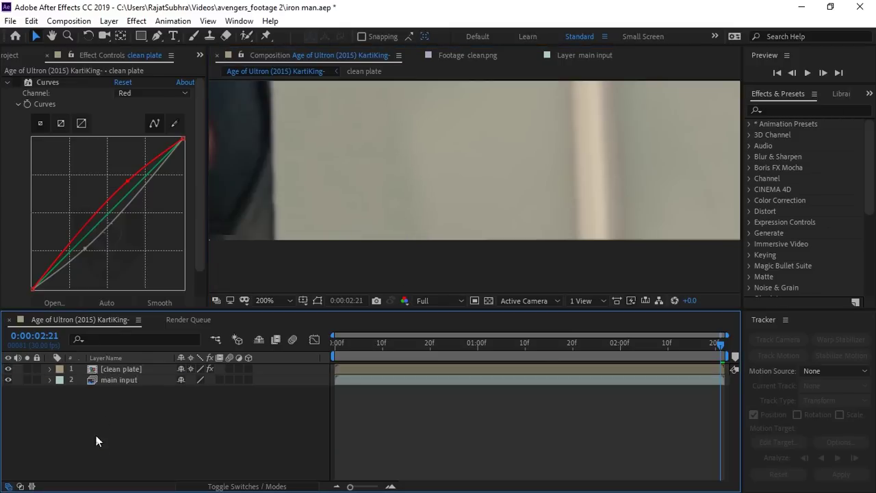
{"action": "left_click", "coordinate": [264, 301]}
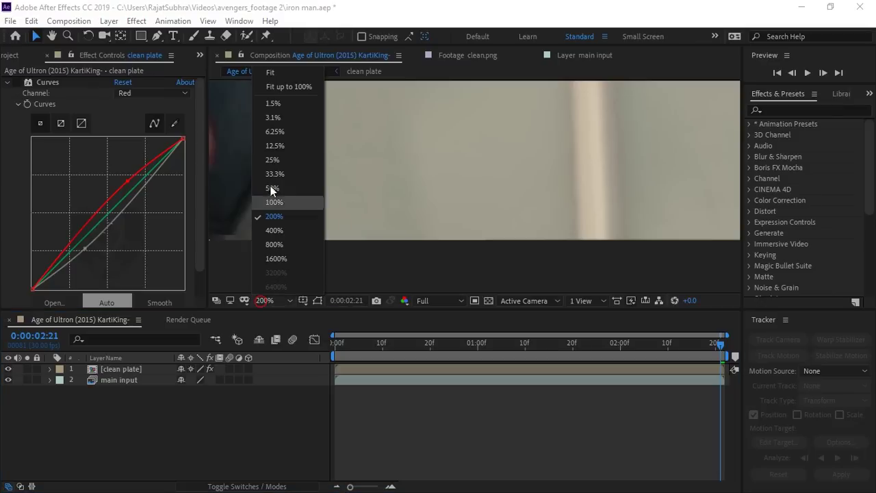
{"action": "left_click", "coordinate": [283, 91]}
{"action": "left_click", "coordinate": [208, 406]}
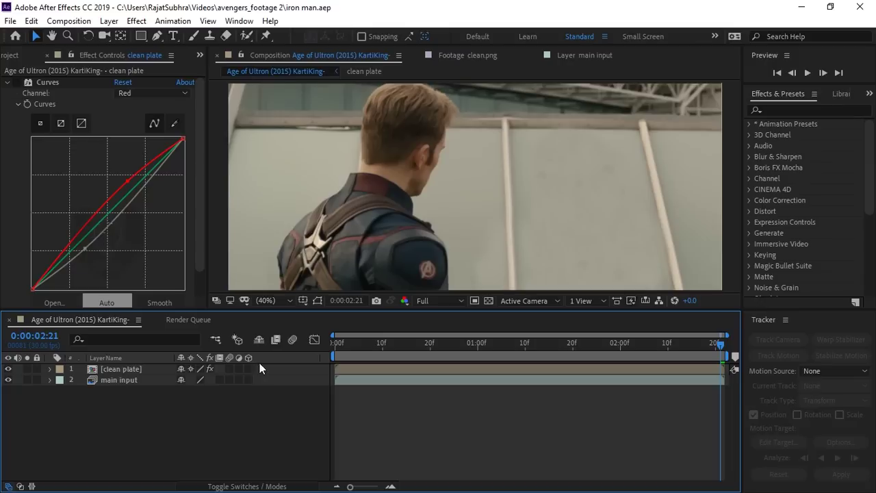
{"action": "left_click", "coordinate": [7, 82]}
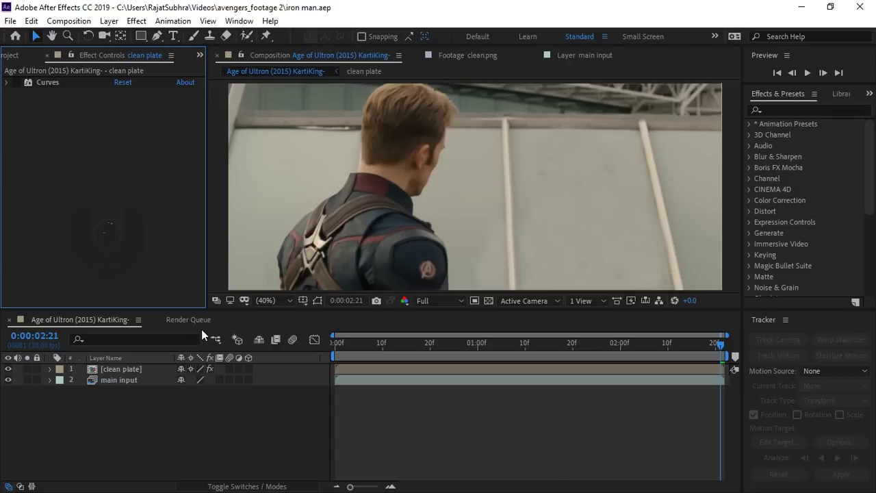
Import DSC_0270.MP4 and scrub it in its footage viewer around 13 s, 38 s and the end.
{"action": "left_click", "coordinate": [14, 55]}
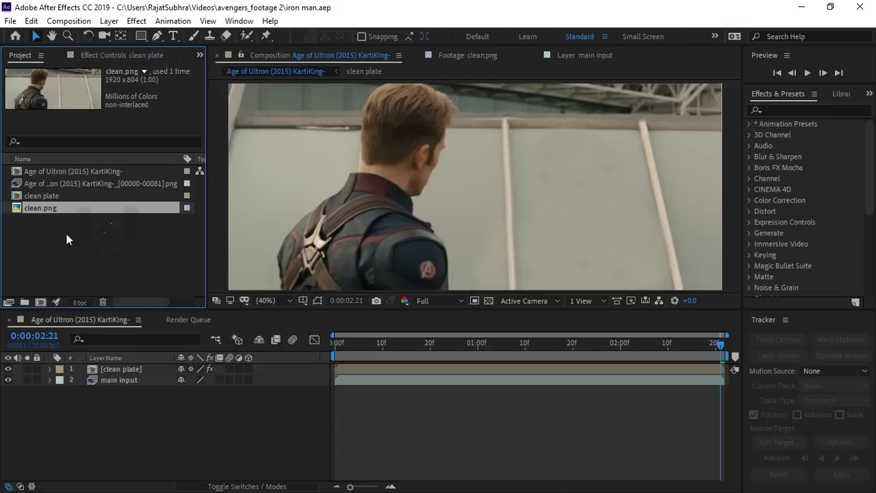
{"action": "double_click", "coordinate": [105, 272]}
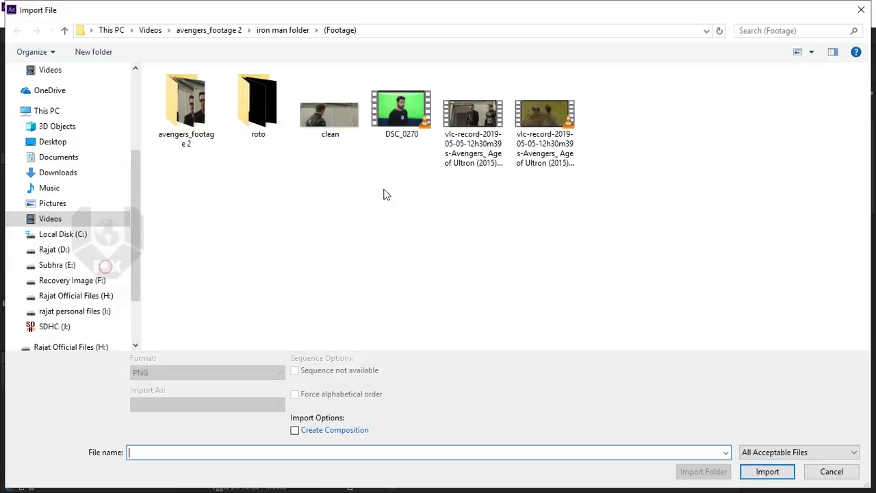
{"action": "double_click", "coordinate": [408, 123]}
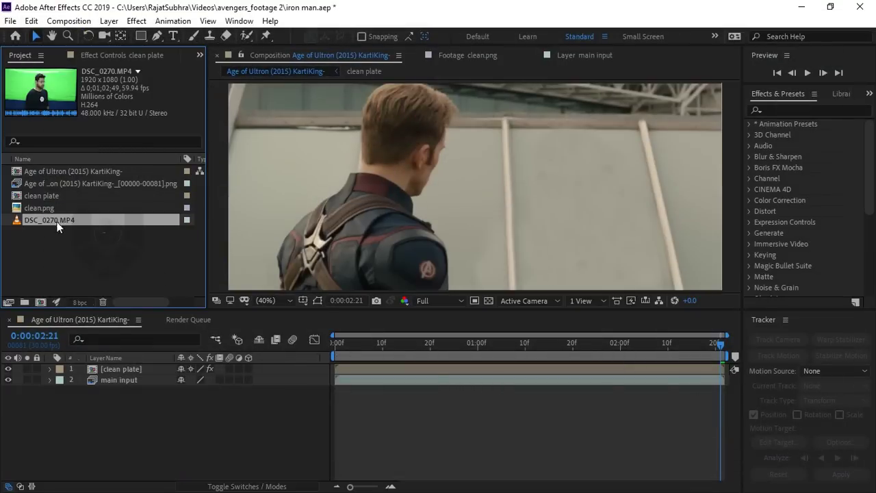
{"action": "double_click", "coordinate": [56, 219]}
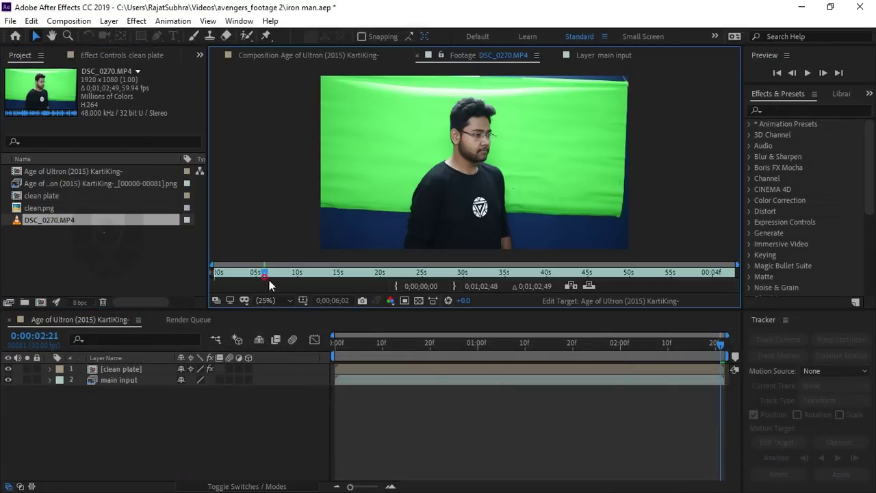
{"action": "left_click_drag", "start_coordinate": [308, 280], "coordinate": [329, 279]}
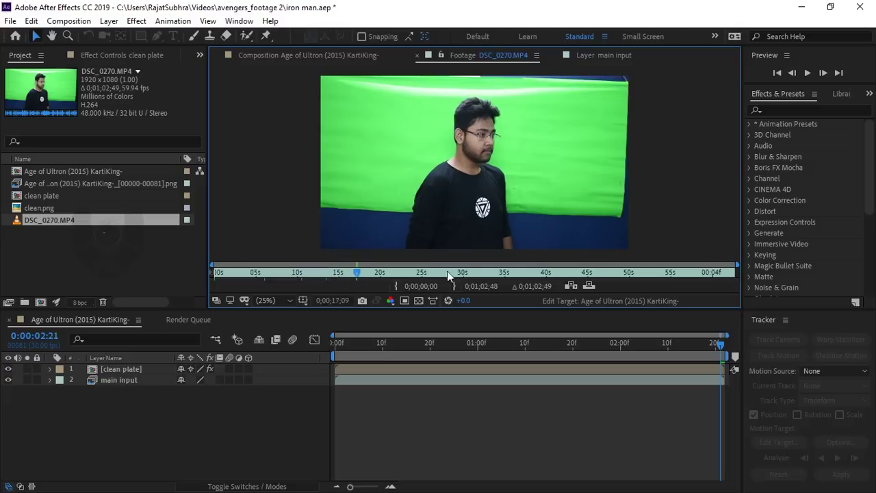
{"action": "left_click_drag", "start_coordinate": [474, 277], "coordinate": [531, 274]}
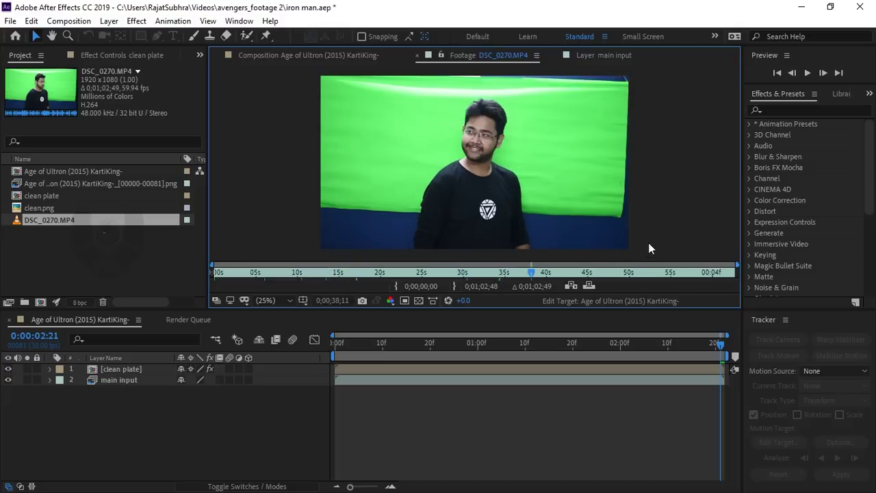
{"action": "mouse_move", "coordinate": [699, 273]}
{"action": "left_mouse_down"}
{"action": "mouse_move", "coordinate": [719, 274]}
{"action": "mouse_move", "coordinate": [603, 274]}
{"action": "left_mouse_up"}
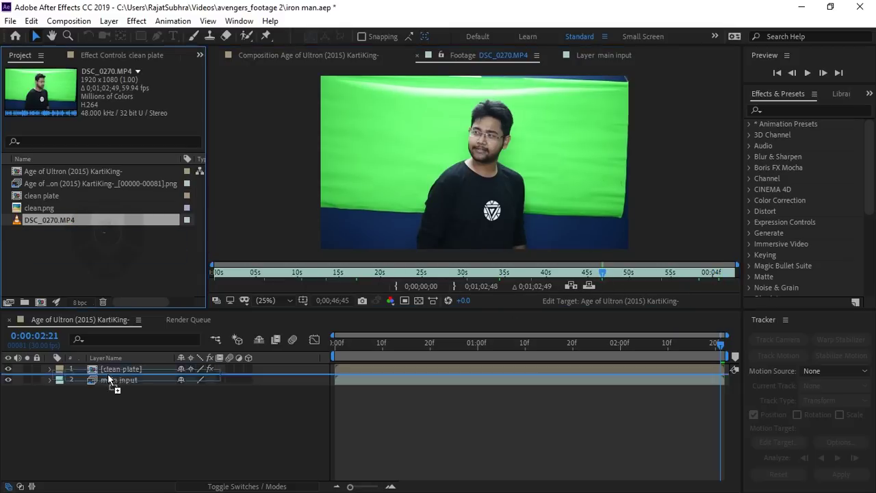
Add DSC_0270.MP4 as the top layer of the composition and save the project.
{"action": "left_click_drag", "start_coordinate": [66, 223], "coordinate": [106, 373]}
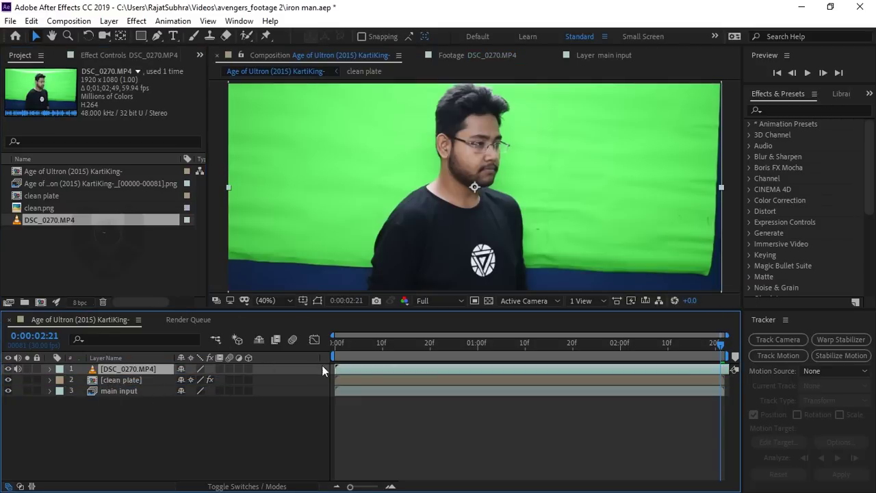
{"action": "left_click_drag", "start_coordinate": [358, 347], "coordinate": [313, 349]}
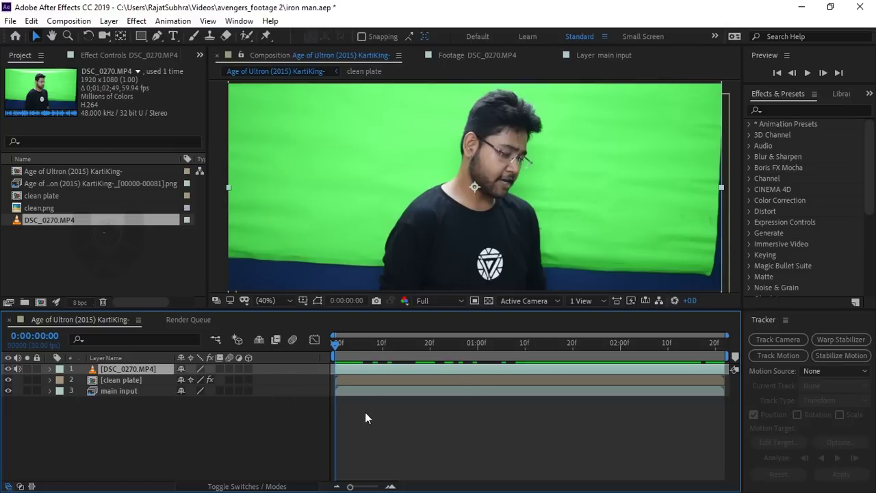
{"action": "key", "text": "ctrl+s"}
Scrub through the first two seconds to preview the actor footage over the plate.
{"action": "left_click_drag", "start_coordinate": [377, 339], "coordinate": [661, 333]}
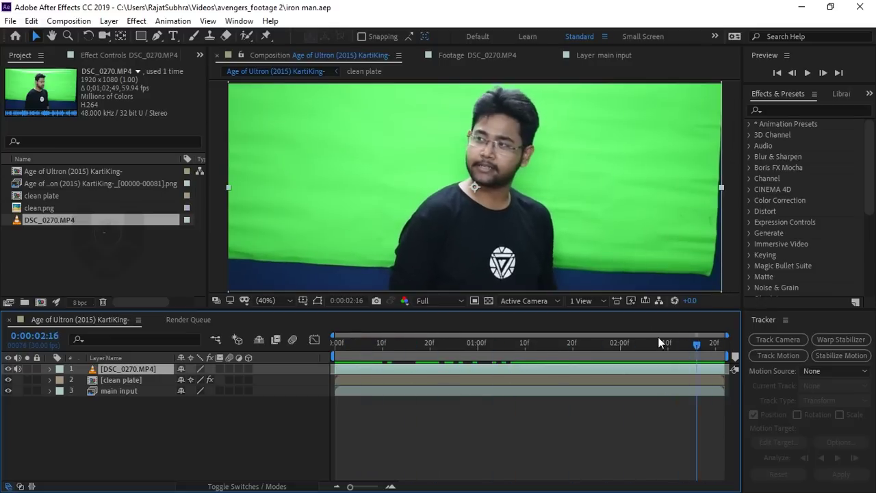
{"action": "key", "text": "Home"}
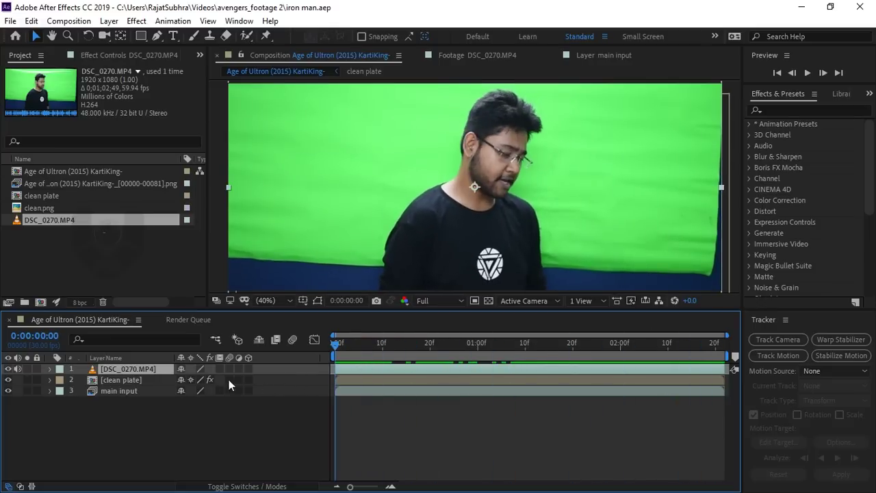
{"action": "left_click_drag", "start_coordinate": [346, 344], "coordinate": [741, 357]}
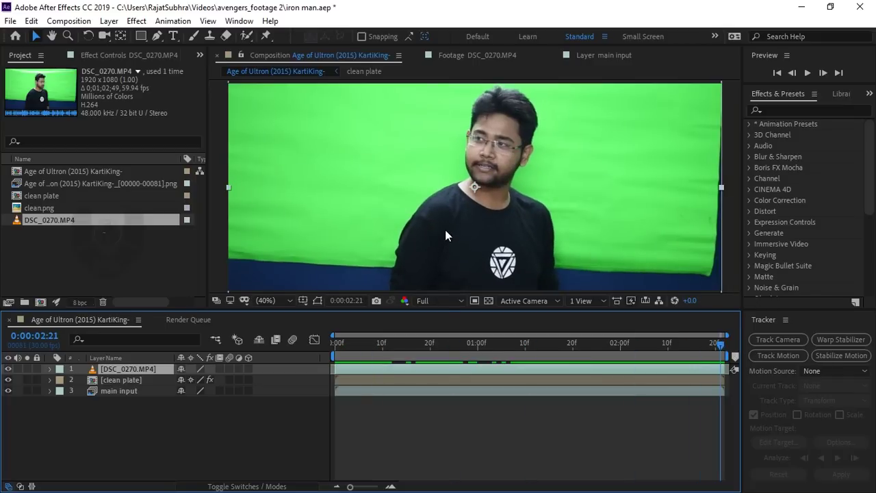
{"action": "key", "text": "h"}
{"action": "left_click_drag", "start_coordinate": [446, 236], "coordinate": [451, 253]}
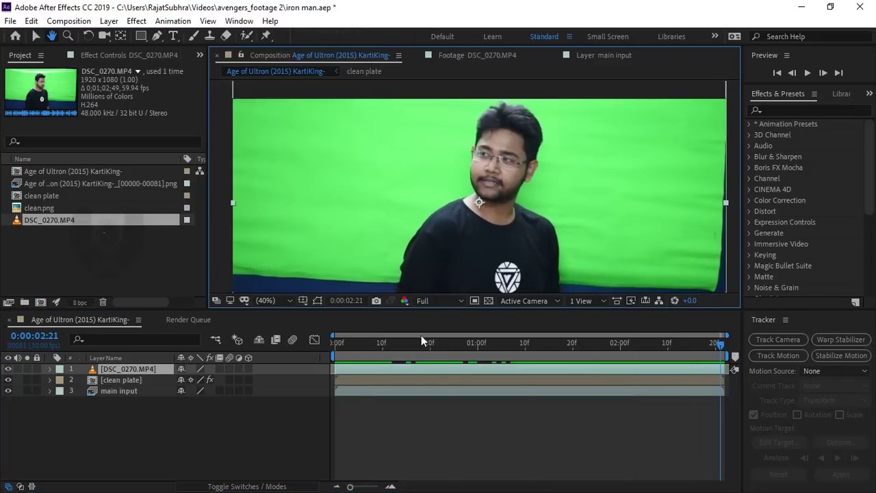
Nudge the actor footage slightly upward near the start of the clip.
{"action": "mouse_move", "coordinate": [421, 336]}
{"action": "left_mouse_down"}
{"action": "mouse_move", "coordinate": [387, 358]}
{"action": "mouse_move", "coordinate": [637, 350]}
{"action": "mouse_move", "coordinate": [284, 354]}
{"action": "mouse_move", "coordinate": [741, 358]}
{"action": "mouse_move", "coordinate": [293, 375]}
{"action": "left_mouse_up"}
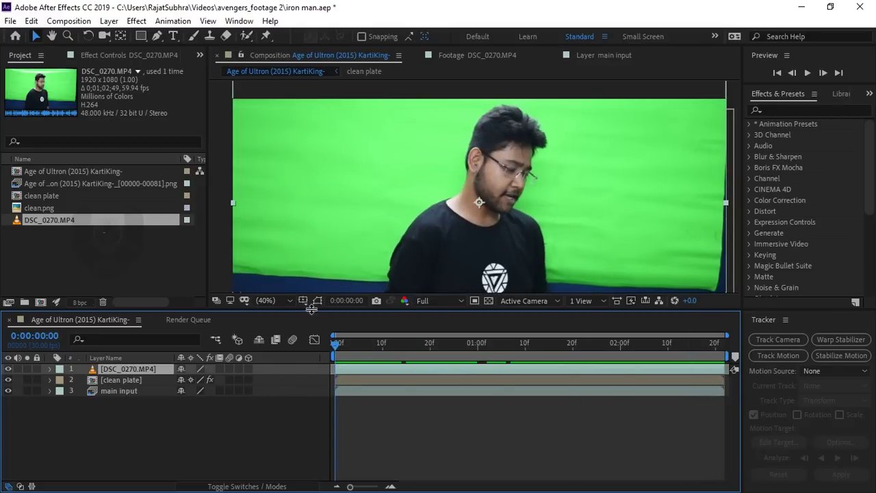
{"action": "left_click_drag", "start_coordinate": [408, 238], "coordinate": [413, 222]}
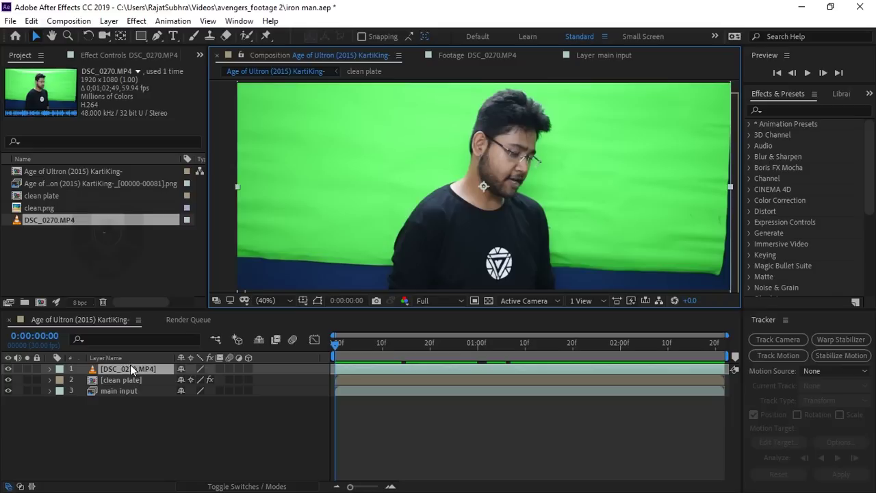
{"action": "left_click", "coordinate": [158, 36]}
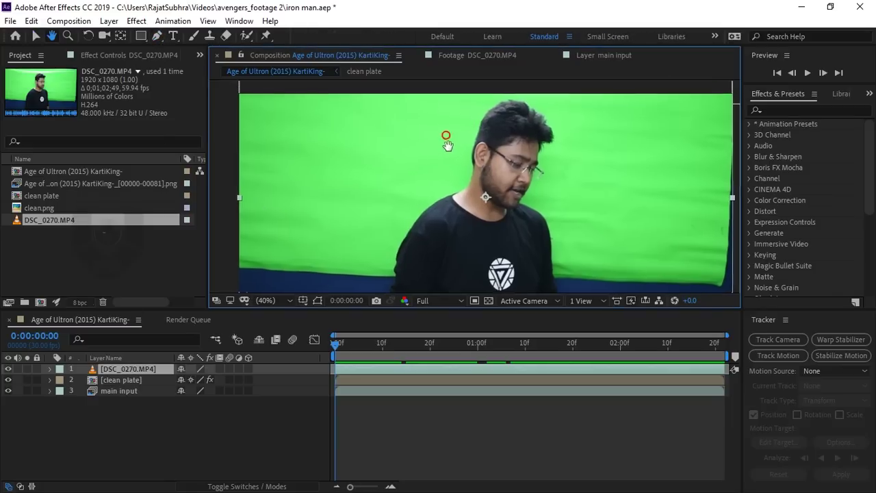
Trace mask points from above the actor down his left side, along the bottom, and up his right.
{"action": "left_click", "coordinate": [466, 87]}
{"action": "left_click", "coordinate": [460, 141]}
{"action": "left_click", "coordinate": [411, 195]}
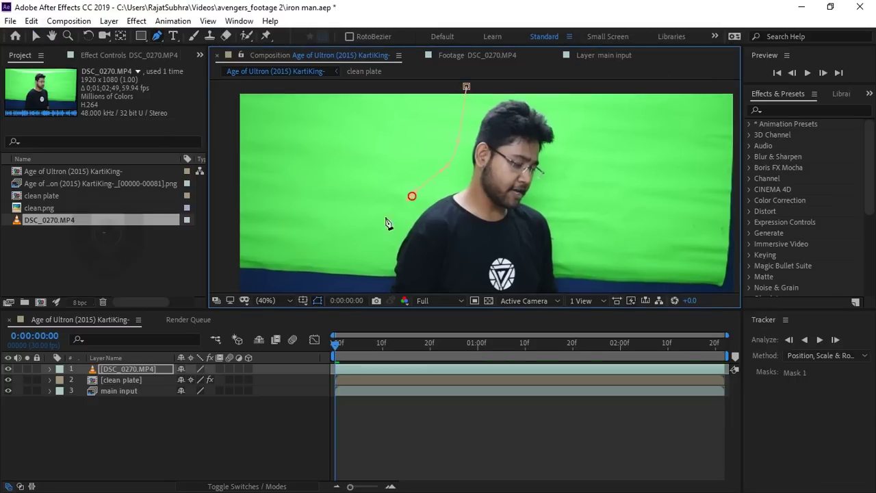
{"action": "left_click", "coordinate": [382, 219]}
{"action": "left_click", "coordinate": [393, 208]}
{"action": "left_click", "coordinate": [384, 249]}
{"action": "left_click", "coordinate": [394, 269]}
{"action": "left_click", "coordinate": [574, 268]}
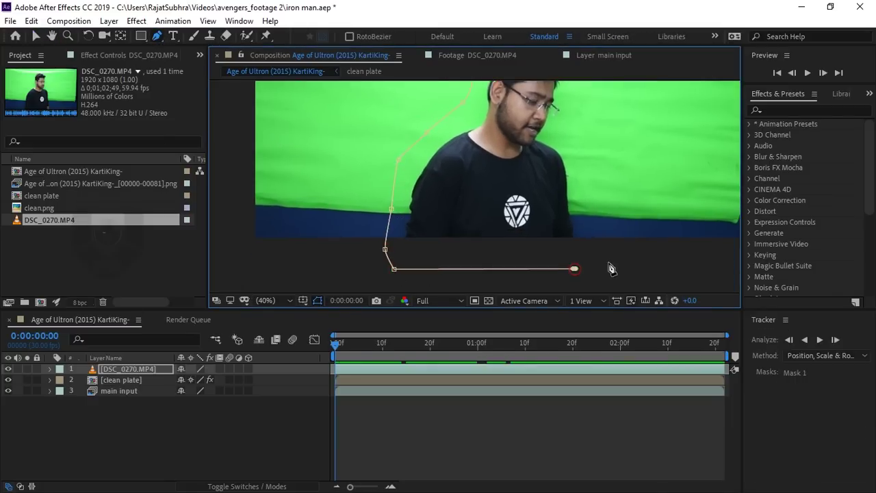
{"action": "left_click", "coordinate": [609, 263]}
{"action": "left_click", "coordinate": [593, 208]}
{"action": "left_click", "coordinate": [586, 162]}
Finish the mask across the top, close it at the first point, and check the composite.
{"action": "left_click_drag", "start_coordinate": [579, 129], "coordinate": [566, 196]}
{"action": "left_click", "coordinate": [576, 112]}
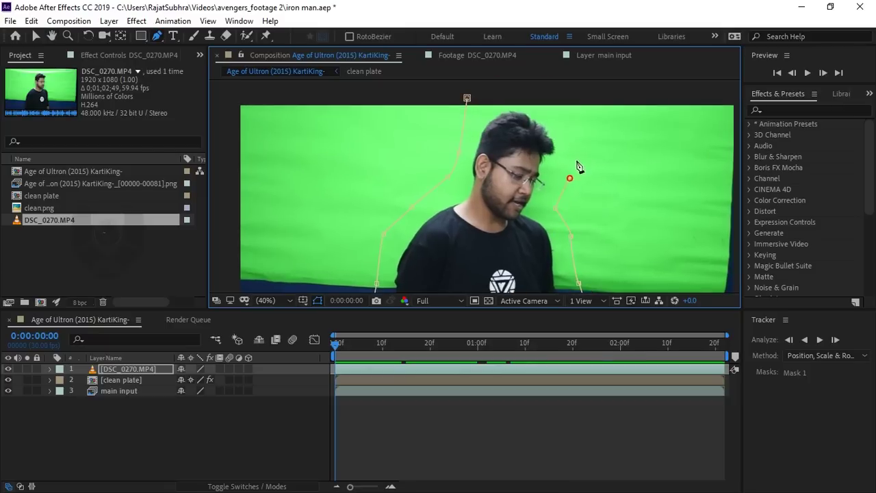
{"action": "left_click", "coordinate": [511, 89]}
{"action": "left_click", "coordinate": [476, 92]}
{"action": "left_click", "coordinate": [467, 98]}
{"action": "left_click_drag", "start_coordinate": [552, 83], "coordinate": [550, 96]}
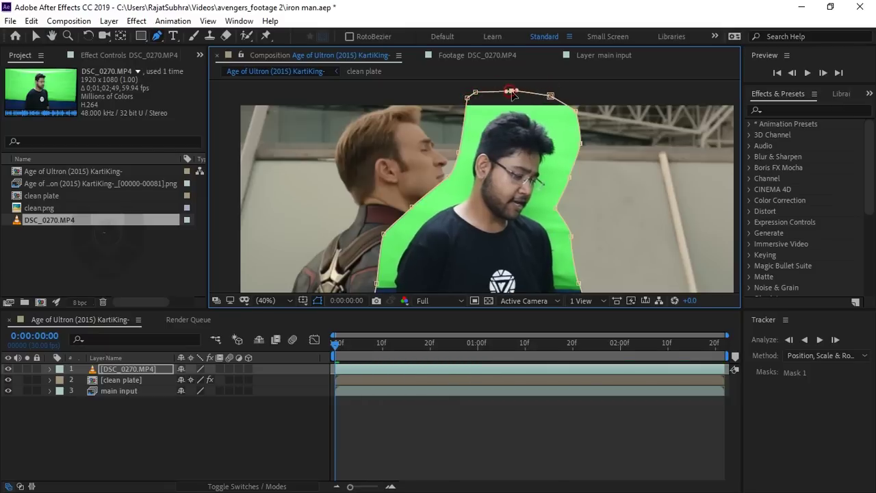
{"action": "left_click", "coordinate": [248, 411]}
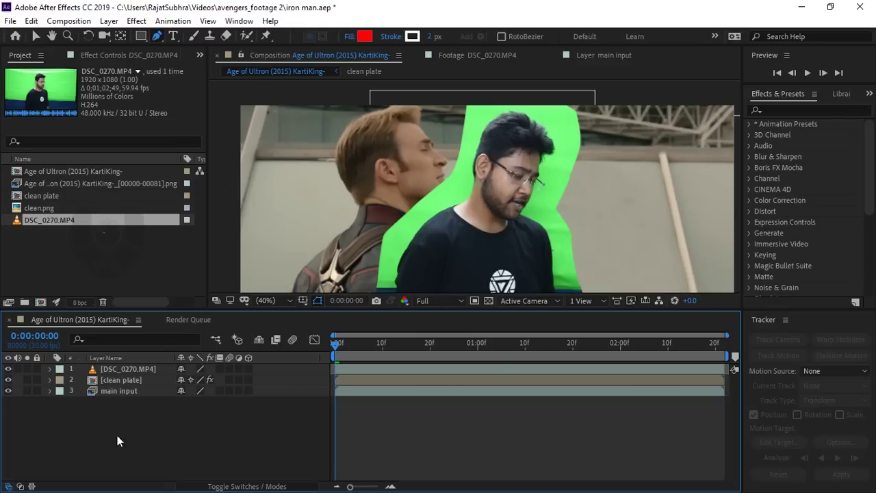
{"action": "left_click", "coordinate": [137, 369]}
Play back the masked composite, then show the actor layer's Effect Controls.
{"action": "mouse_move", "coordinate": [334, 345]}
{"action": "left_mouse_down"}
{"action": "mouse_move", "coordinate": [525, 354]}
{"action": "mouse_move", "coordinate": [687, 335]}
{"action": "mouse_move", "coordinate": [606, 343]}
{"action": "left_mouse_up"}
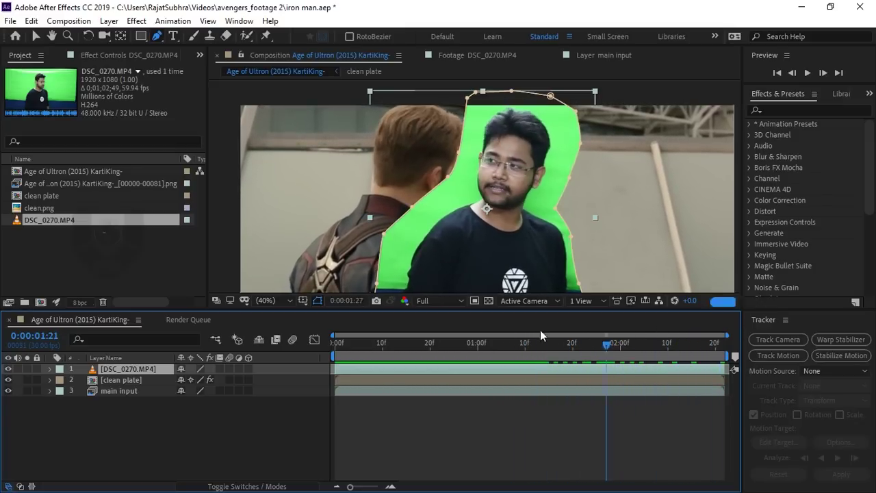
{"action": "key", "text": "space"}
{"action": "left_click", "coordinate": [217, 433]}
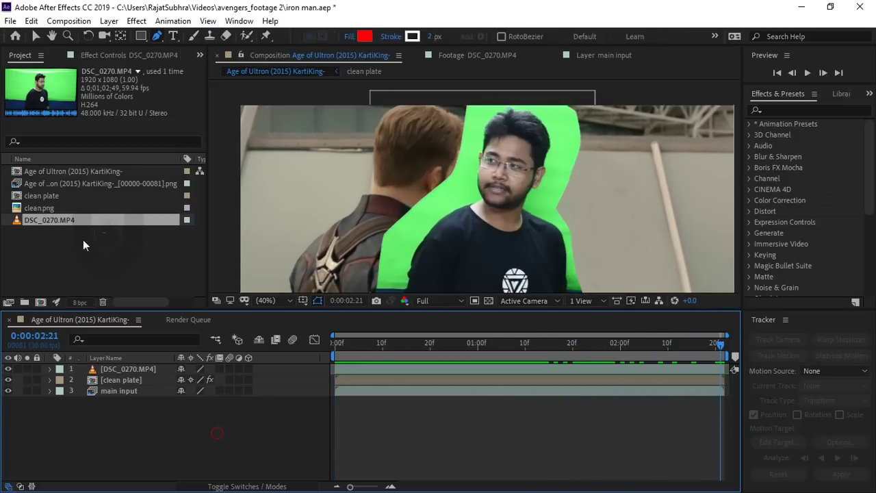
{"action": "left_click", "coordinate": [146, 370]}
{"action": "left_click", "coordinate": [129, 55]}
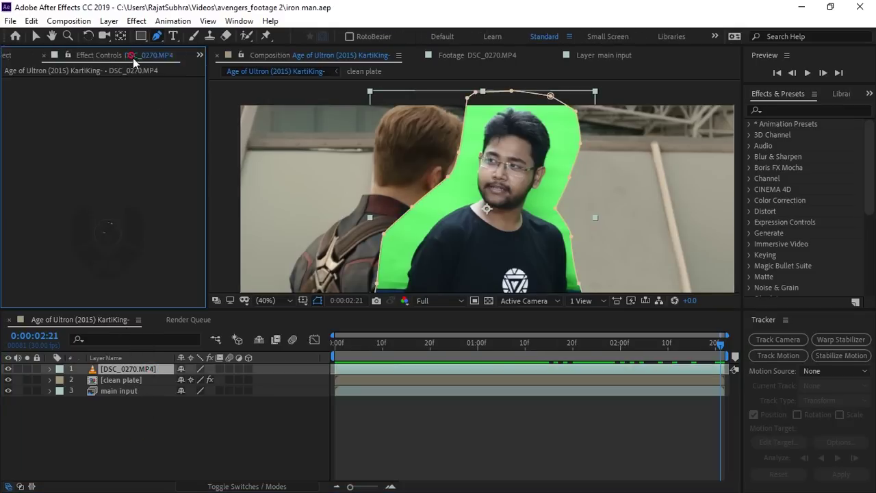
Solo the DSC_0270.MP4 layer and recentre the view on the actor.
{"action": "left_click", "coordinate": [27, 368]}
{"action": "key", "text": "h"}
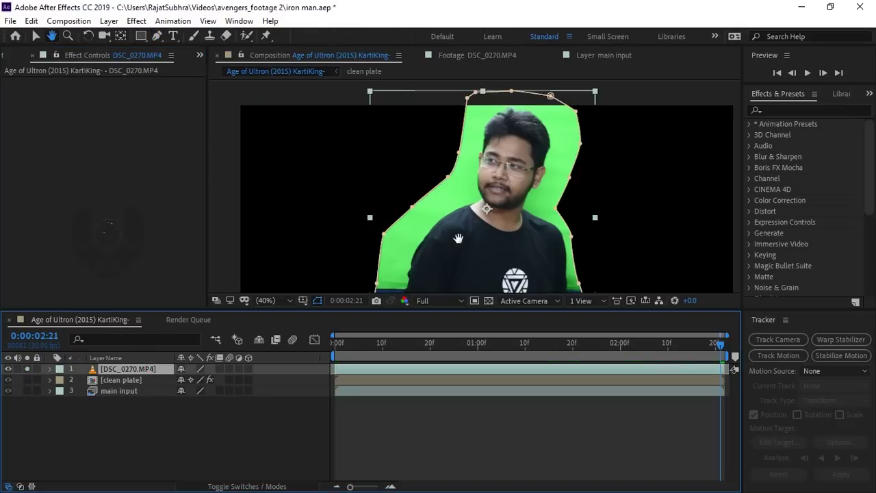
{"action": "left_click_drag", "start_coordinate": [466, 206], "coordinate": [442, 272]}
{"action": "key", "text": "g"}
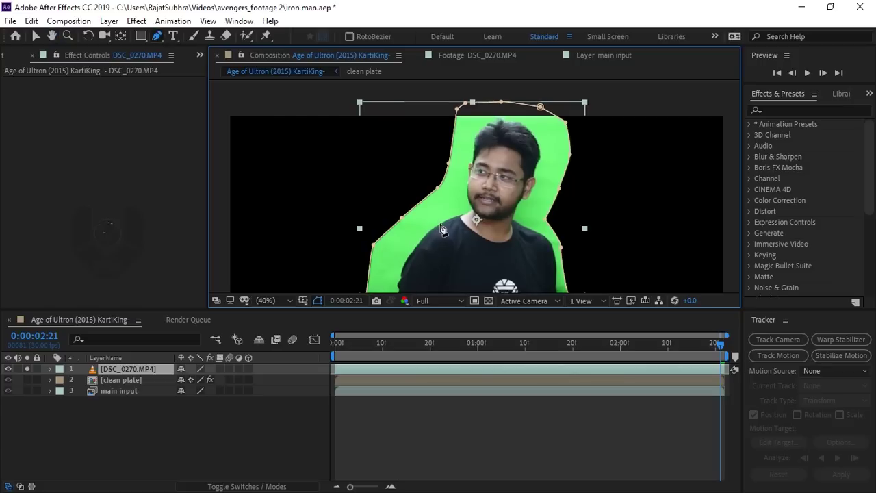
{"action": "left_click", "coordinate": [37, 36]}
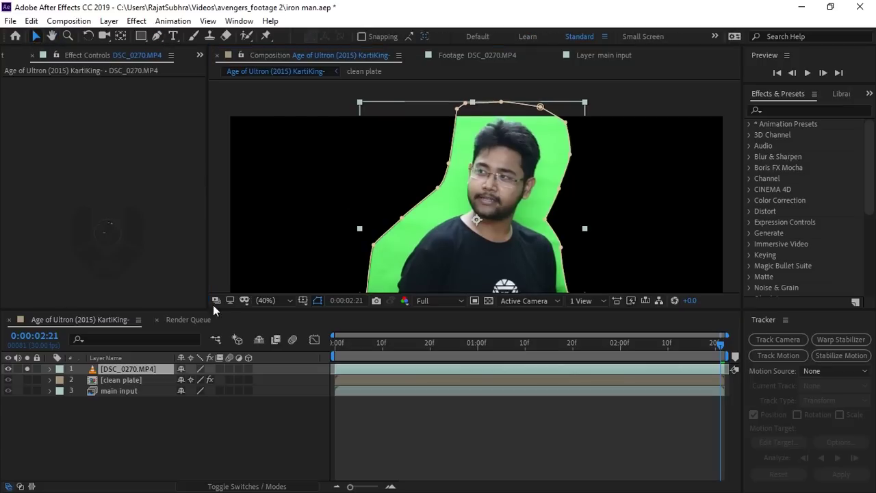
{"action": "left_click_drag", "start_coordinate": [405, 276], "coordinate": [417, 253]}
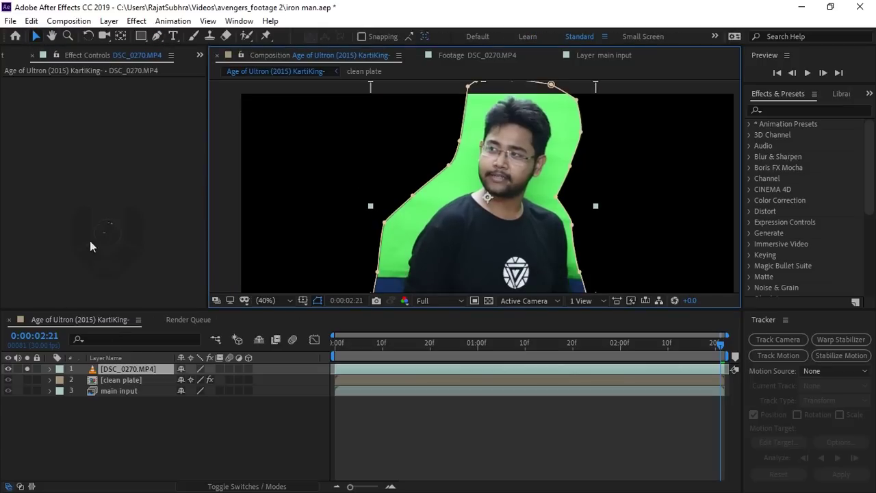
Apply Keying > Keylight (1.2) to the actor layer.
{"action": "right_click", "coordinate": [92, 162]}
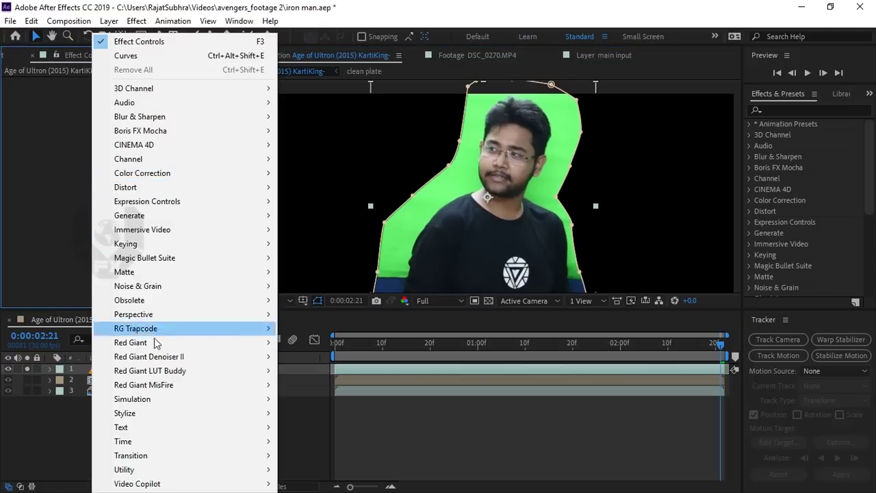
{"action": "mouse_move", "coordinate": [171, 248]}
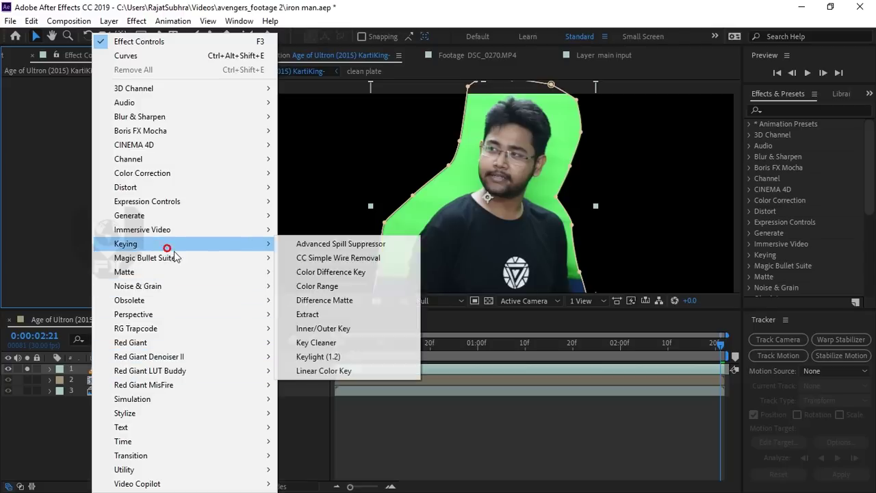
{"action": "left_click", "coordinate": [355, 359]}
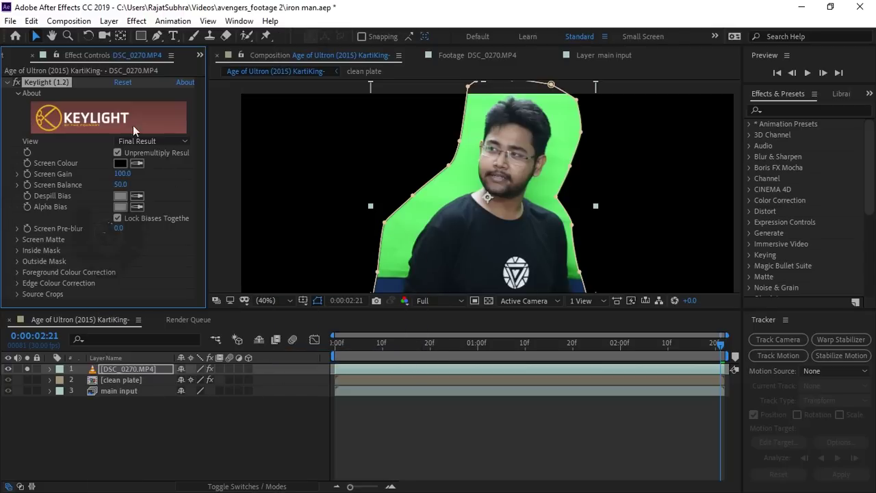
Sample the green screen as Keylight's Screen Colour and expand the Screen Matte settings.
{"action": "left_click", "coordinate": [137, 164]}
{"action": "left_click", "coordinate": [463, 180]}
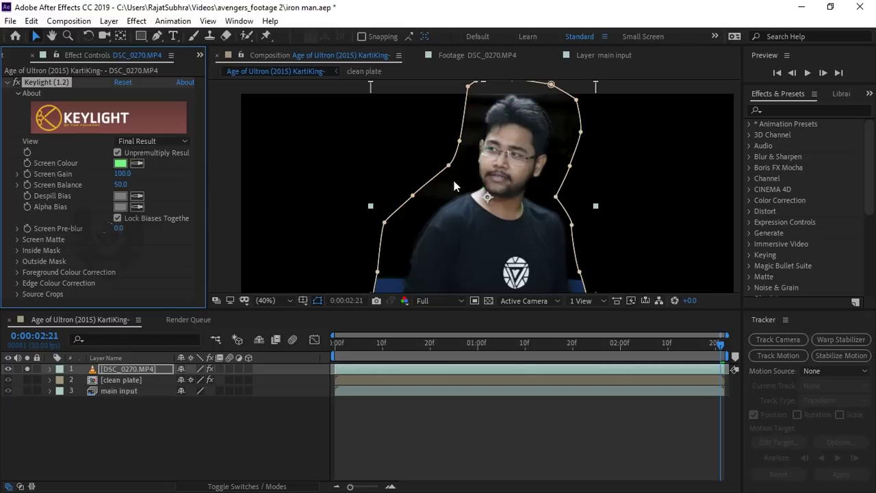
{"action": "scroll", "coordinate": [428, 199], "scroll_direction": "up", "scroll_amount": 4}
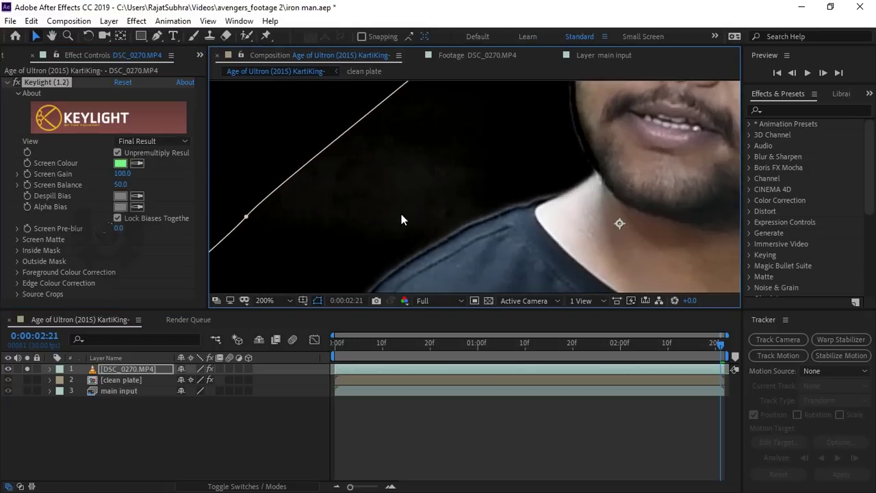
{"action": "mouse_move", "coordinate": [467, 193]}
{"action": "left_mouse_down"}
{"action": "mouse_move", "coordinate": [445, 218]}
{"action": "mouse_move", "coordinate": [404, 202]}
{"action": "mouse_move", "coordinate": [357, 246]}
{"action": "mouse_move", "coordinate": [466, 239]}
{"action": "left_mouse_up"}
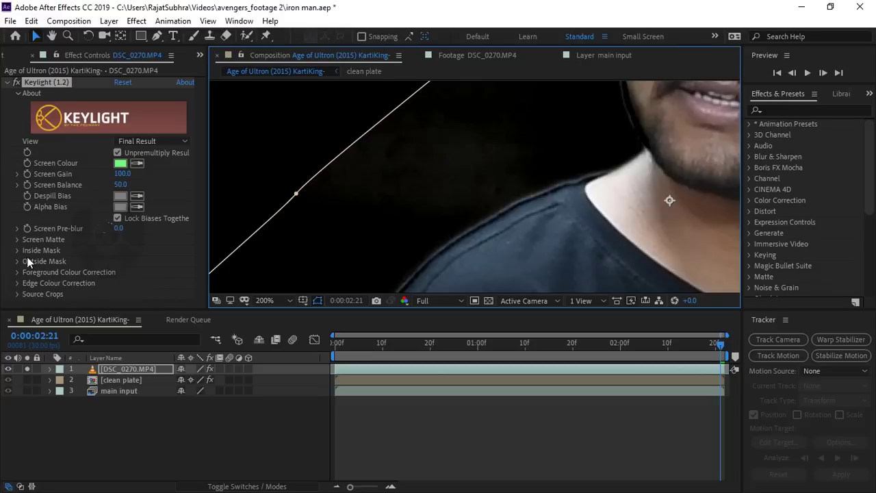
{"action": "left_click", "coordinate": [17, 240]}
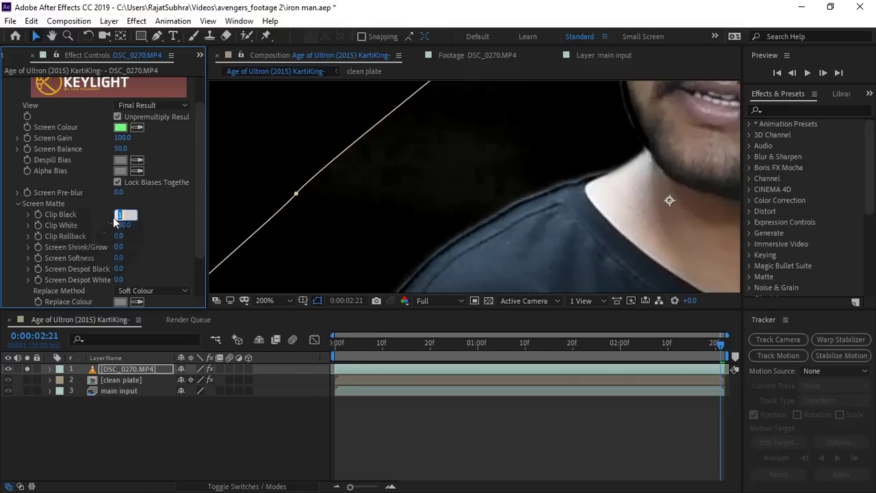
Raise Keylight's Clip Black from 5 to about 14, inspecting the face and neck edges.
{"action": "type", "text": "5"}
{"action": "key", "text": "Return"}
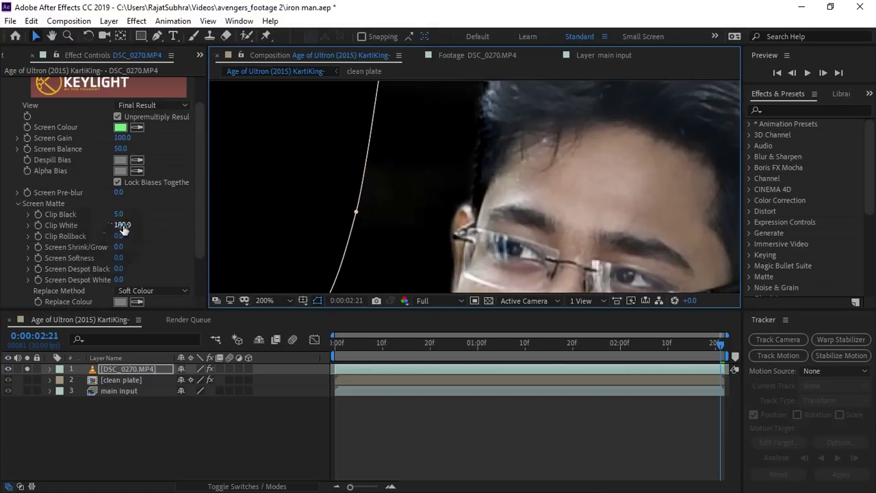
{"action": "left_click_drag", "start_coordinate": [122, 216], "coordinate": [125, 215]}
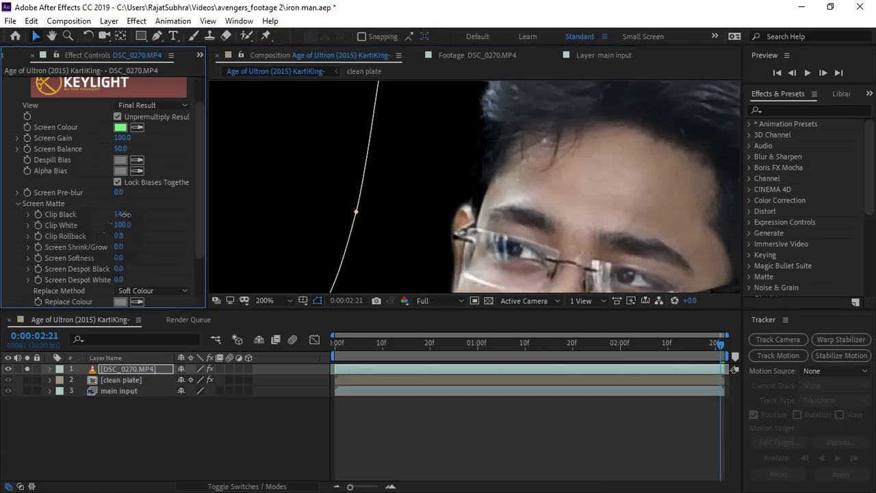
{"action": "key", "text": "h"}
{"action": "mouse_move", "coordinate": [486, 238]}
{"action": "left_mouse_down"}
{"action": "mouse_move", "coordinate": [388, 206]}
{"action": "mouse_move", "coordinate": [427, 209]}
{"action": "mouse_move", "coordinate": [358, 268]}
{"action": "mouse_move", "coordinate": [463, 152]}
{"action": "mouse_move", "coordinate": [357, 203]}
{"action": "mouse_move", "coordinate": [389, 154]}
{"action": "left_mouse_up"}
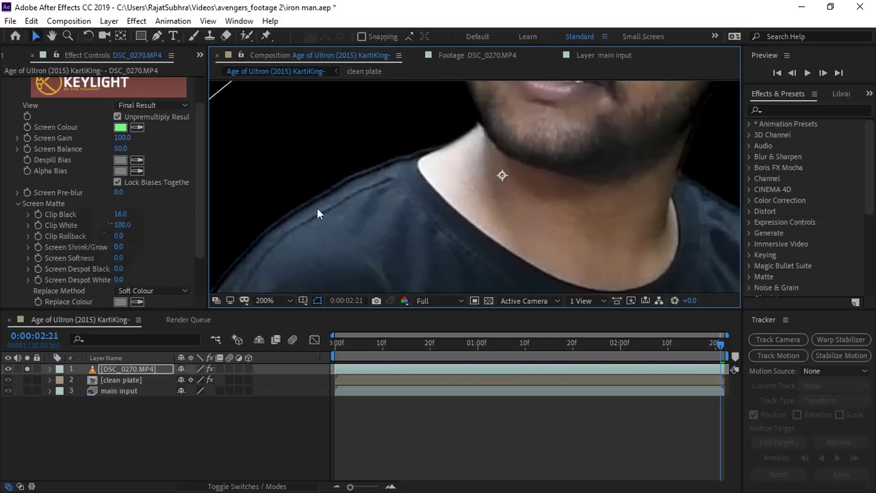
{"action": "left_click_drag", "start_coordinate": [317, 208], "coordinate": [366, 180]}
{"action": "key", "text": "v"}
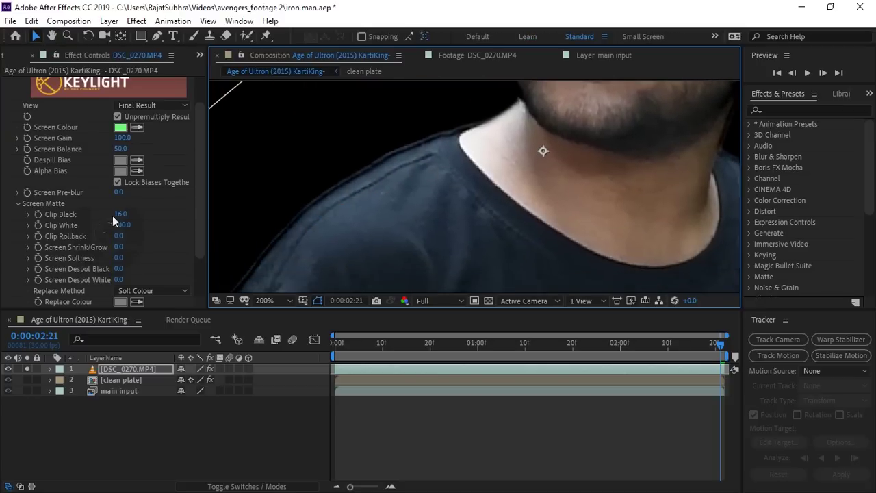
Set Clip Black to 20 while checking the neck edge, then fit the frame in the viewer.
{"action": "left_click", "coordinate": [119, 215]}
{"action": "type", "text": "18"}
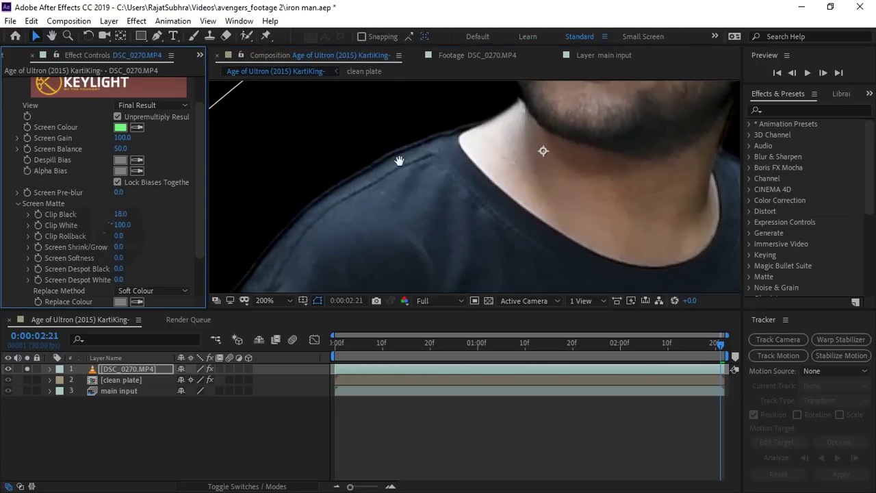
{"action": "left_click_drag", "start_coordinate": [399, 161], "coordinate": [407, 226]}
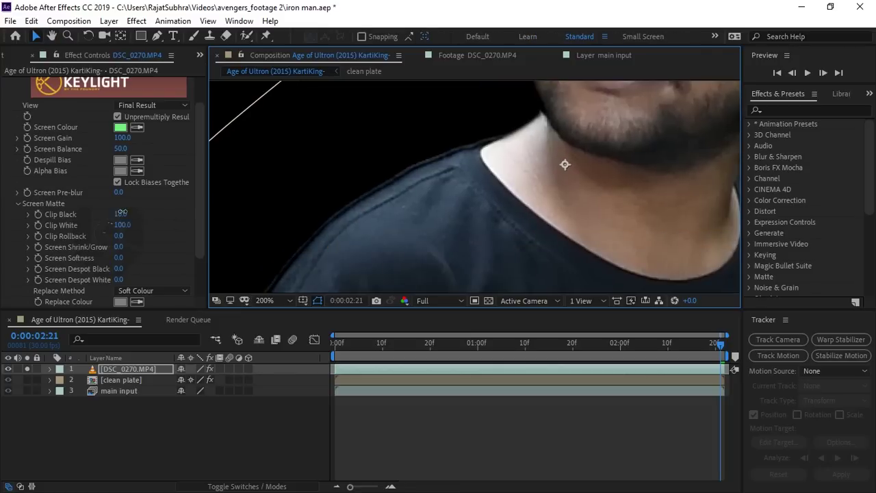
{"action": "left_click", "coordinate": [120, 214]}
{"action": "type", "text": "20"}
{"action": "mouse_move", "coordinate": [462, 134]}
{"action": "left_mouse_down"}
{"action": "mouse_move", "coordinate": [465, 213]}
{"action": "mouse_move", "coordinate": [445, 223]}
{"action": "left_mouse_up"}
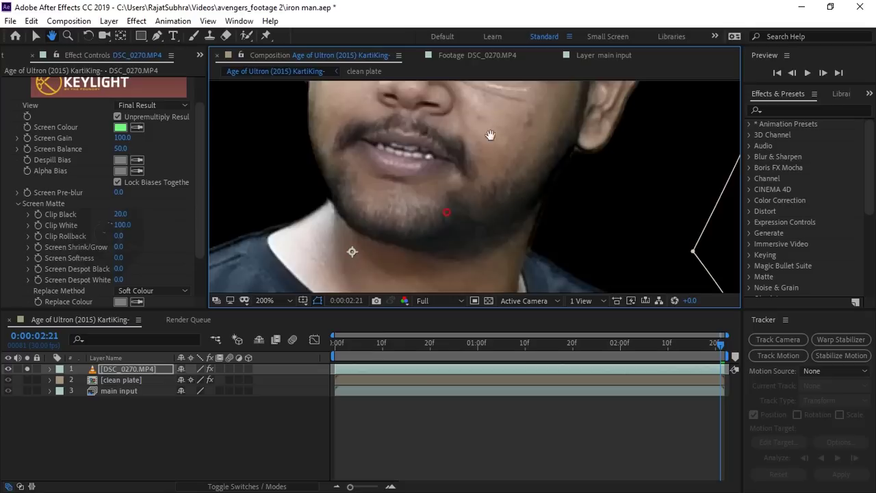
{"action": "left_click_drag", "start_coordinate": [444, 223], "coordinate": [438, 96]}
{"action": "left_click", "coordinate": [265, 301]}
{"action": "left_click", "coordinate": [285, 71]}
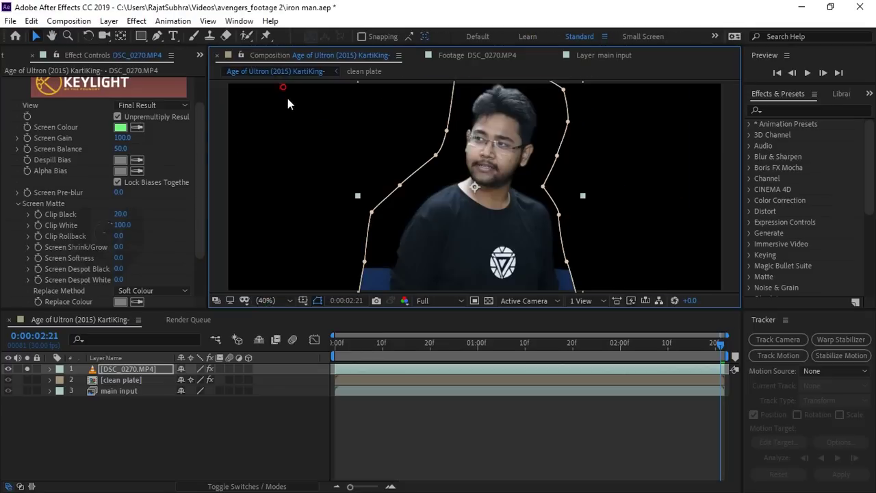
{"action": "left_click", "coordinate": [249, 406]}
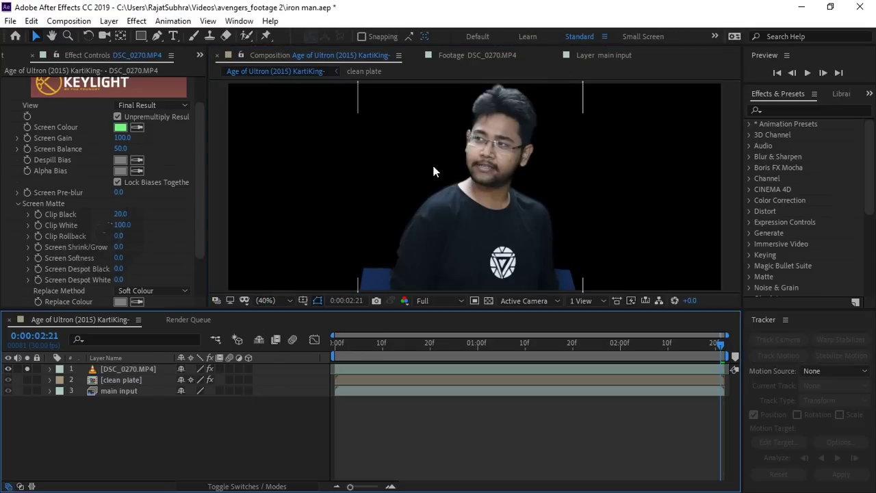
Unsolo the actor layer and move him to the right of Captain America.
{"action": "left_click", "coordinate": [122, 371]}
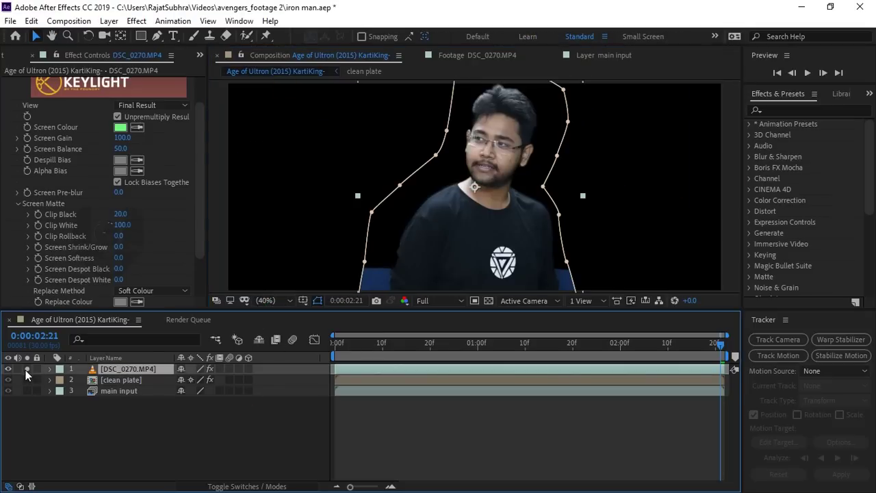
{"action": "left_click", "coordinate": [24, 371]}
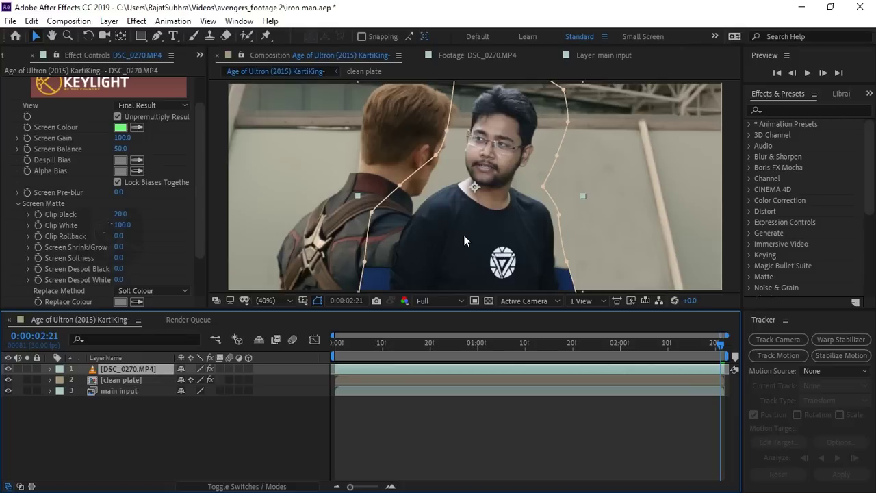
{"action": "left_click_drag", "start_coordinate": [464, 240], "coordinate": [571, 262]}
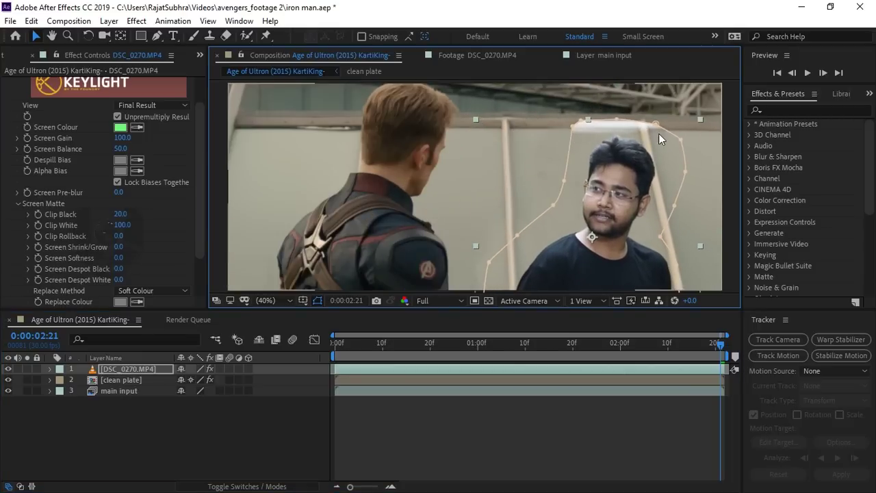
Reshape the mask's top edge around the actor's head and preview the composite.
{"action": "left_click", "coordinate": [572, 128]}
{"action": "mouse_move", "coordinate": [577, 121]}
{"action": "left_mouse_down"}
{"action": "mouse_move", "coordinate": [578, 136]}
{"action": "mouse_move", "coordinate": [614, 132]}
{"action": "left_mouse_up"}
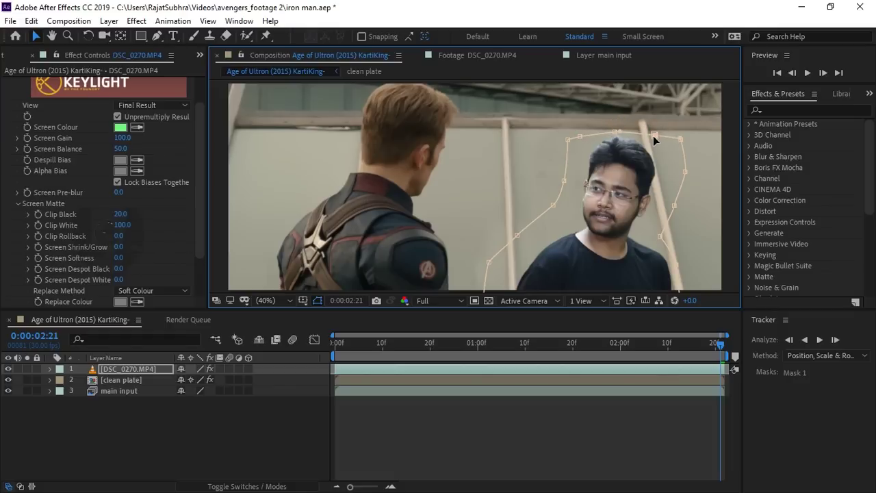
{"action": "left_click_drag", "start_coordinate": [677, 143], "coordinate": [675, 147]}
{"action": "left_click_drag", "start_coordinate": [568, 140], "coordinate": [573, 142]}
{"action": "left_click_drag", "start_coordinate": [695, 344], "coordinate": [492, 344]}
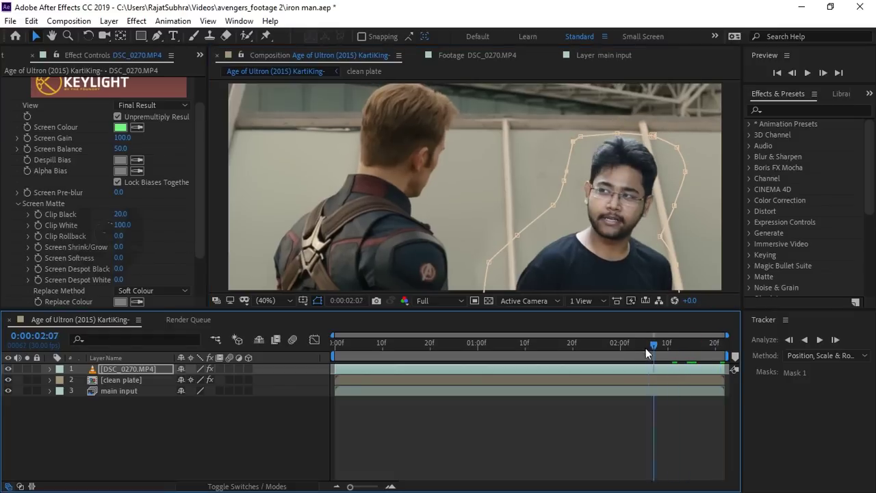
{"action": "key", "text": "space"}
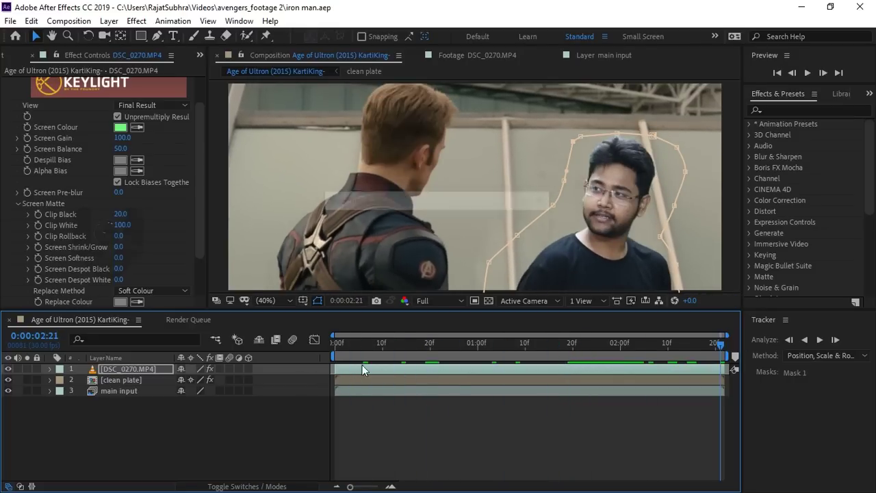
{"action": "left_click", "coordinate": [295, 427]}
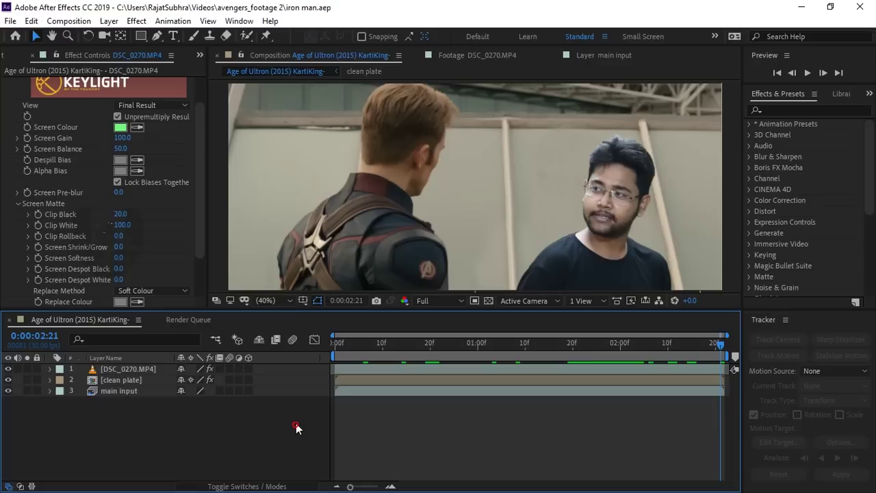
{"action": "left_click", "coordinate": [127, 369]}
{"action": "left_click", "coordinate": [257, 442]}
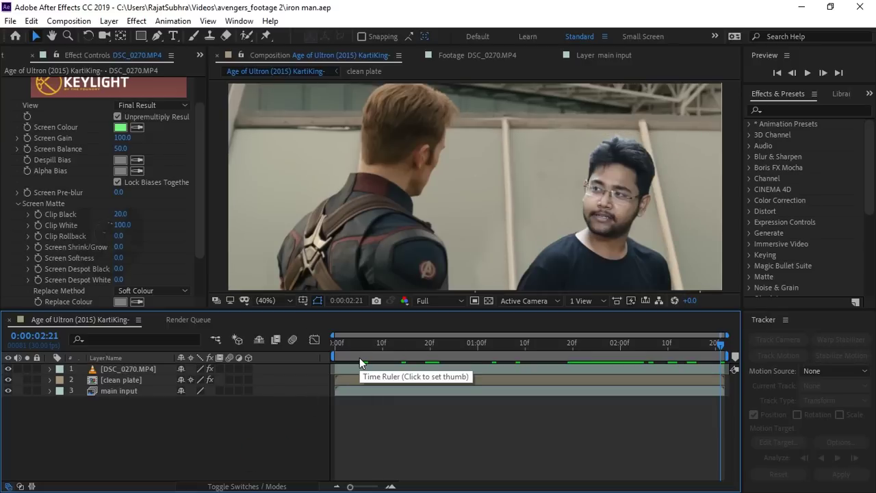
{"action": "key", "text": "space"}
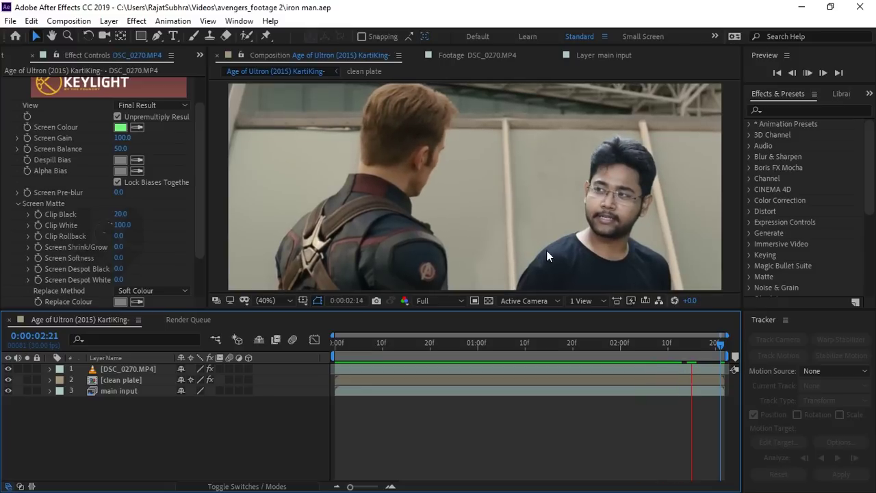
{"action": "key", "text": "space"}
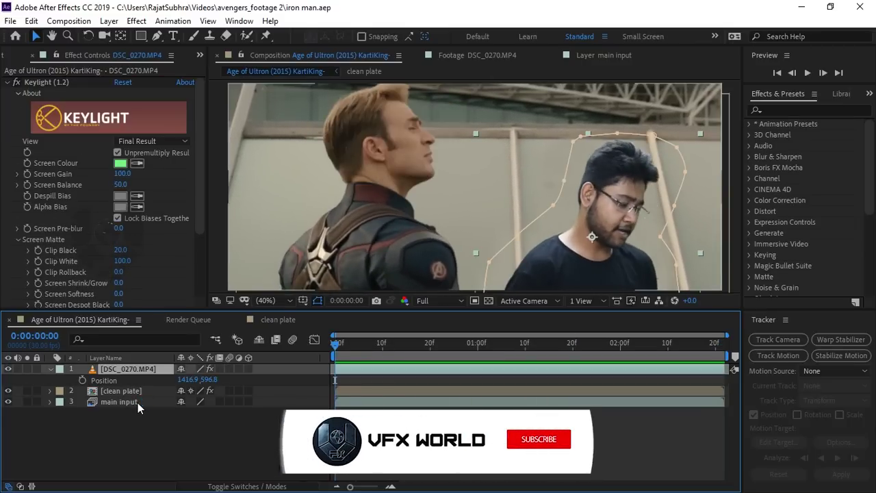
Start motion tracking on main input and frame Track Point 1 at 50% zoom.
{"action": "left_click", "coordinate": [137, 402]}
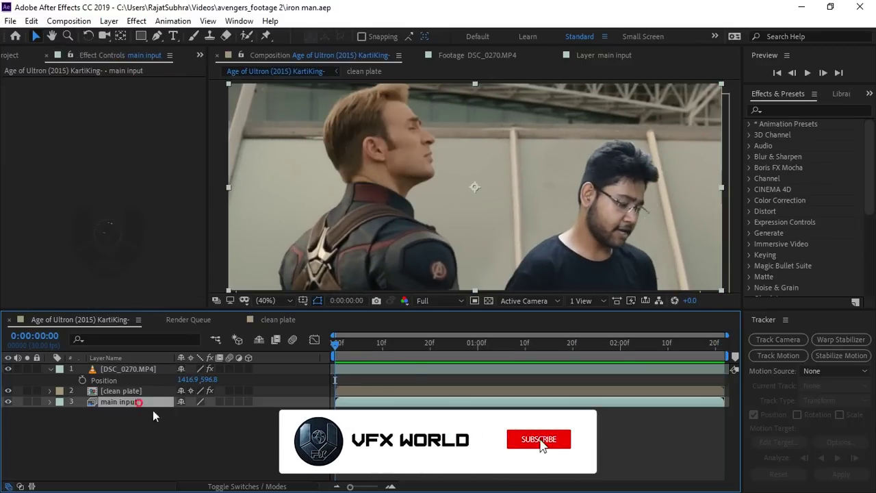
{"action": "left_click", "coordinate": [816, 370]}
{"action": "left_click", "coordinate": [819, 432]}
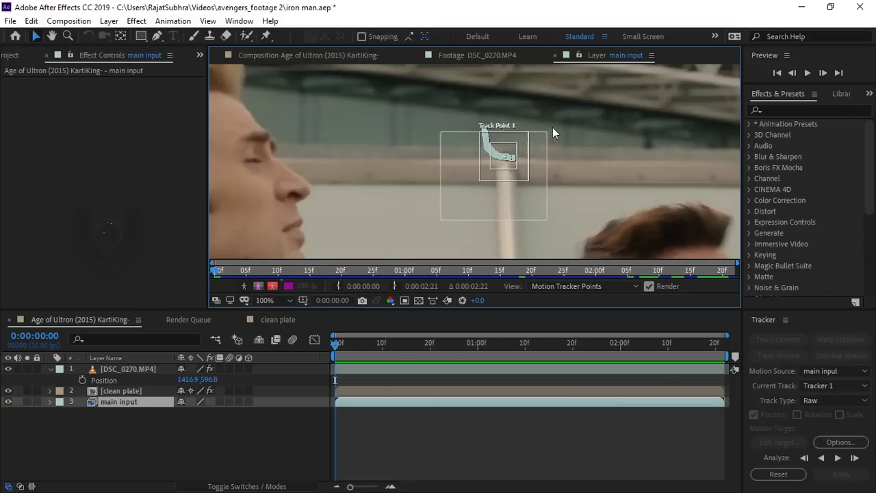
{"action": "left_click_drag", "start_coordinate": [449, 247], "coordinate": [462, 202]}
{"action": "scroll", "coordinate": [463, 205], "scroll_direction": "down", "scroll_amount": 2}
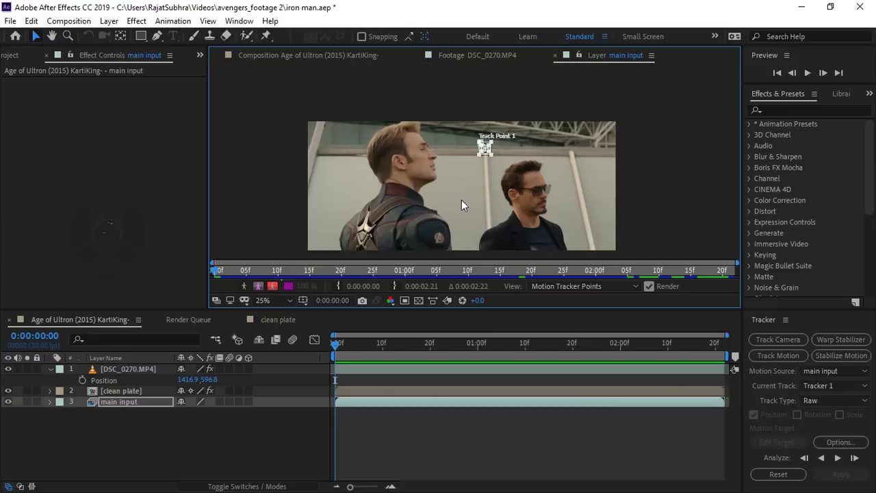
{"action": "left_click", "coordinate": [476, 169]}
{"action": "left_click_drag", "start_coordinate": [476, 169], "coordinate": [472, 169]}
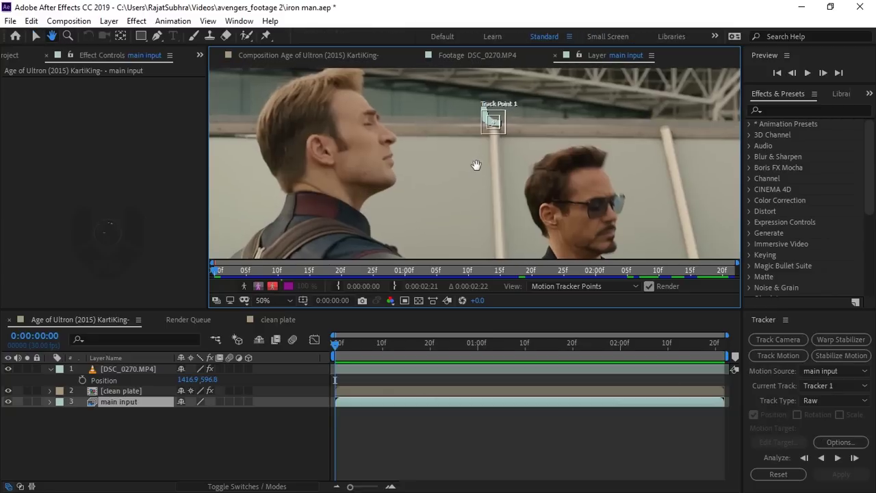
Set the tracker's Track Type to Transform and open Edit Target.
{"action": "left_click", "coordinate": [817, 402]}
{"action": "left_click", "coordinate": [815, 428]}
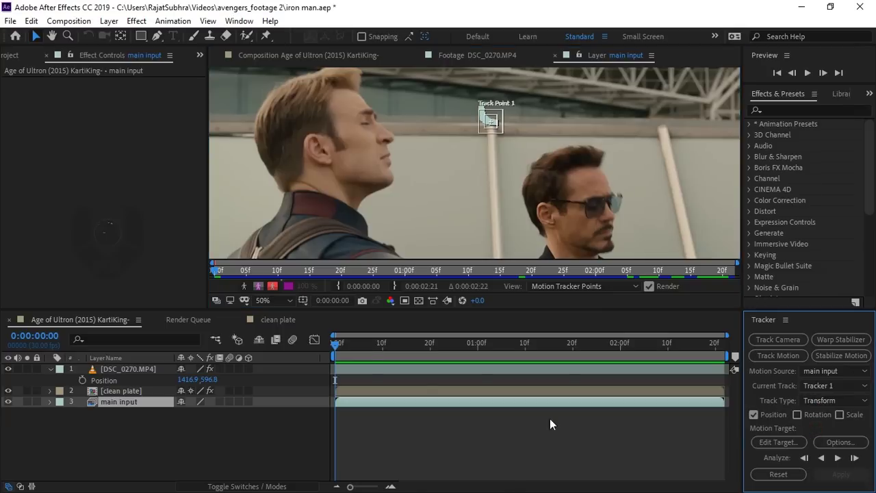
{"action": "left_click", "coordinate": [778, 442]}
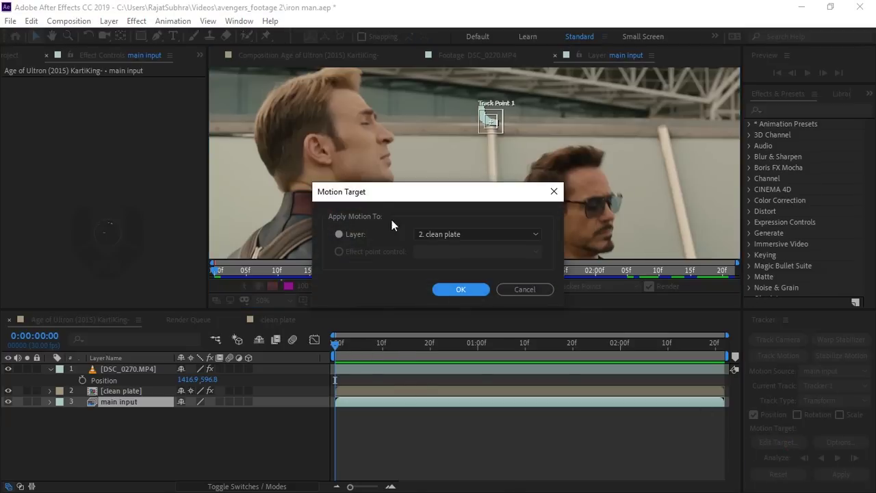
Target DSC_0270.MP4, apply the track in X and Y, and scrub to verify it.
{"action": "left_click", "coordinate": [446, 234]}
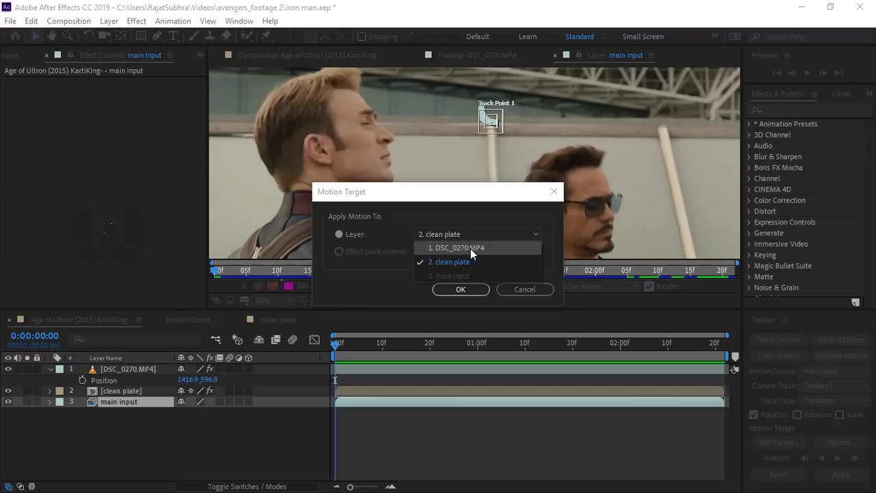
{"action": "left_click", "coordinate": [455, 249]}
{"action": "left_click", "coordinate": [452, 290]}
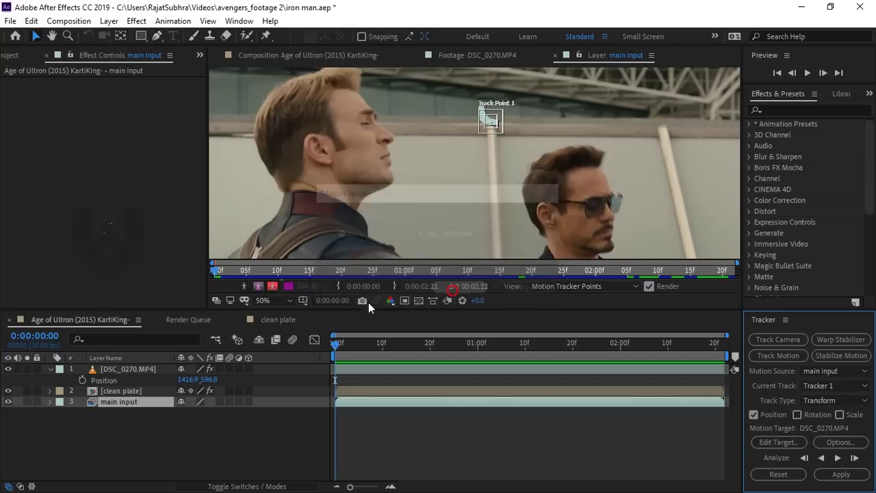
{"action": "left_click", "coordinate": [840, 474]}
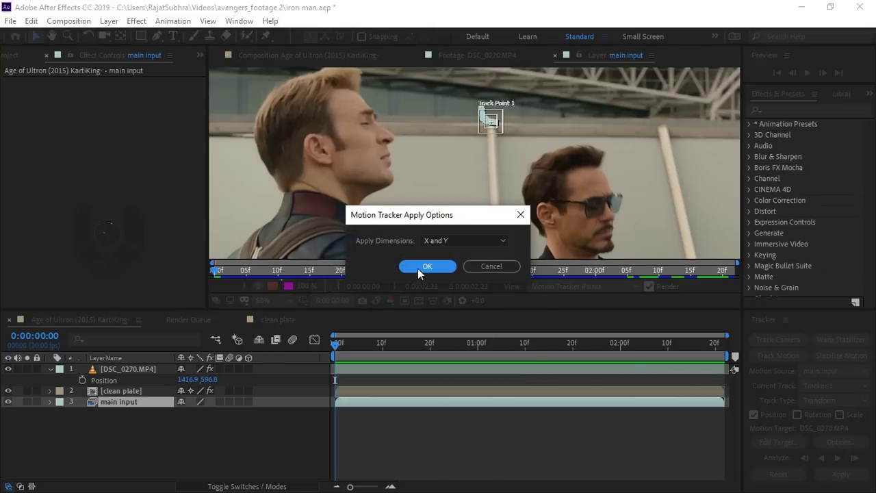
{"action": "left_click", "coordinate": [424, 267]}
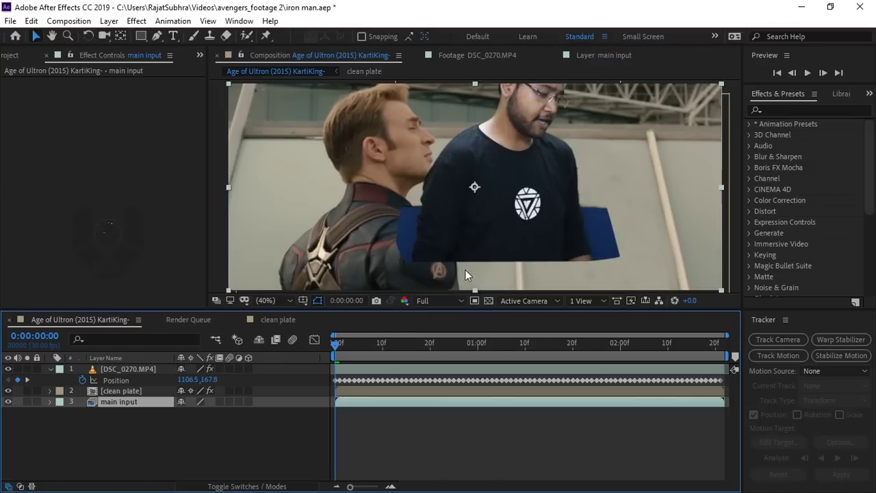
{"action": "mouse_move", "coordinate": [358, 351]}
{"action": "left_mouse_down"}
{"action": "mouse_move", "coordinate": [701, 339]}
{"action": "mouse_move", "coordinate": [100, 385]}
{"action": "left_mouse_up"}
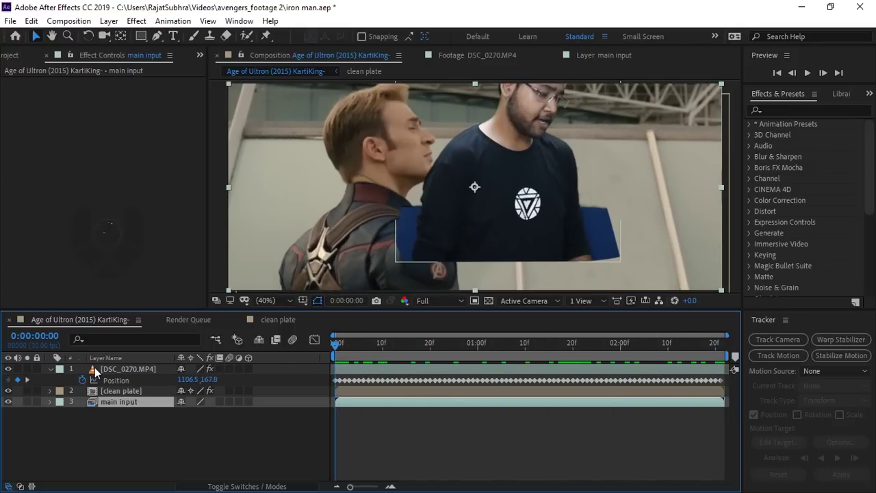
{"action": "left_click", "coordinate": [130, 370]}
Pre-compose the tracked actor layer under the name 'main footage'.
{"action": "right_click", "coordinate": [130, 368]}
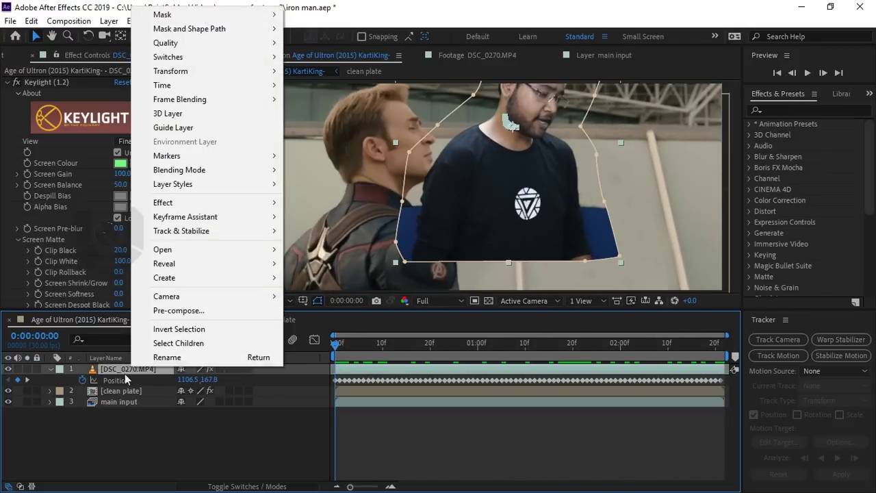
{"action": "left_click", "coordinate": [180, 310]}
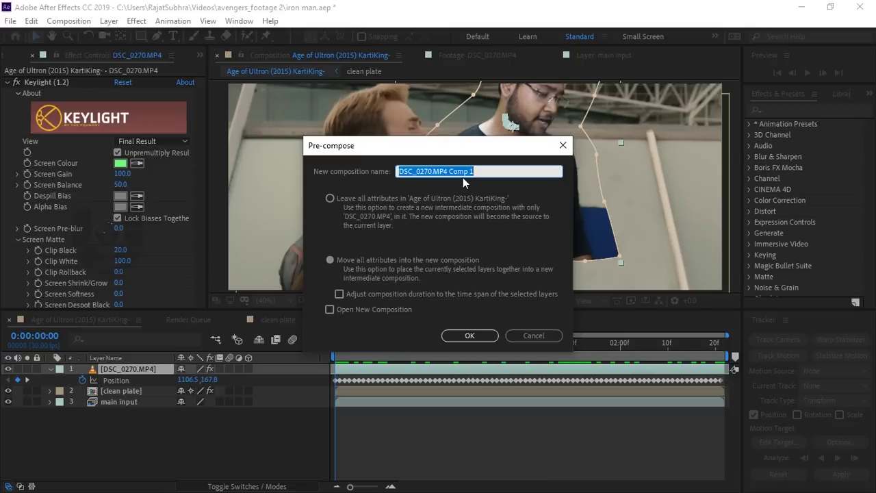
{"action": "type", "text": "main footage"}
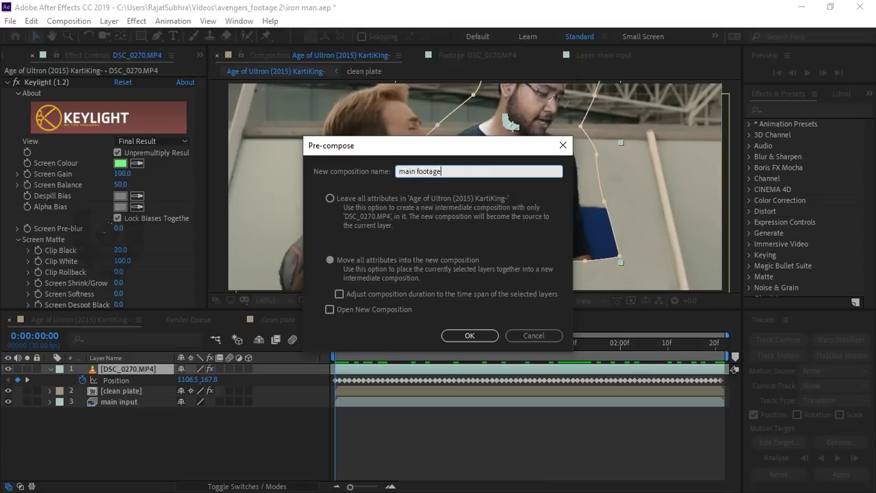
{"action": "key", "text": "Return"}
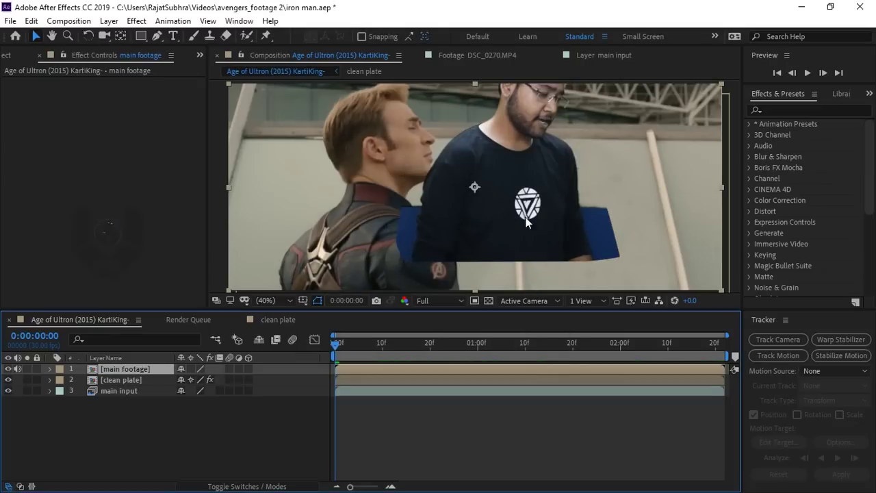
Enable Collapse Transformations on the precomp and move the actor down-right into Stark's place.
{"action": "left_click", "coordinate": [191, 369]}
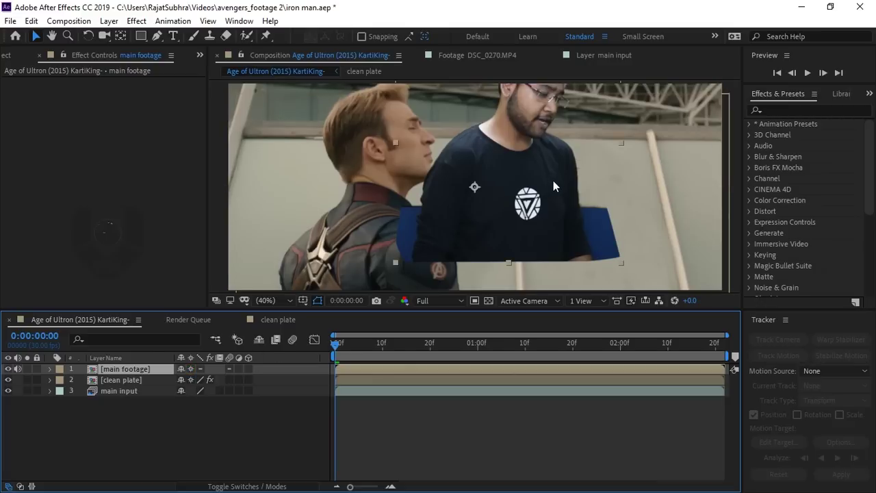
{"action": "left_click", "coordinate": [529, 169]}
{"action": "left_click_drag", "start_coordinate": [529, 168], "coordinate": [590, 225]}
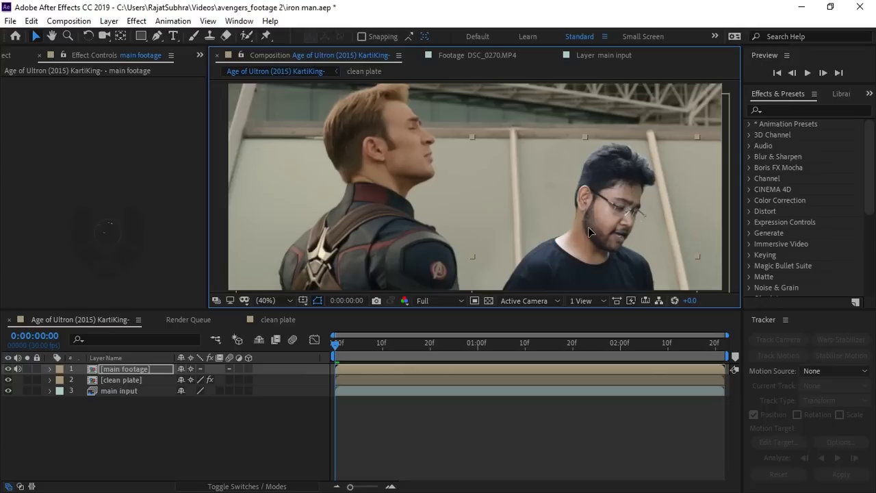
At frame 0:00:02:21, toggle Solo on main input to compare against the original plate.
{"action": "left_click", "coordinate": [291, 442]}
{"action": "left_click_drag", "start_coordinate": [414, 342], "coordinate": [725, 338]}
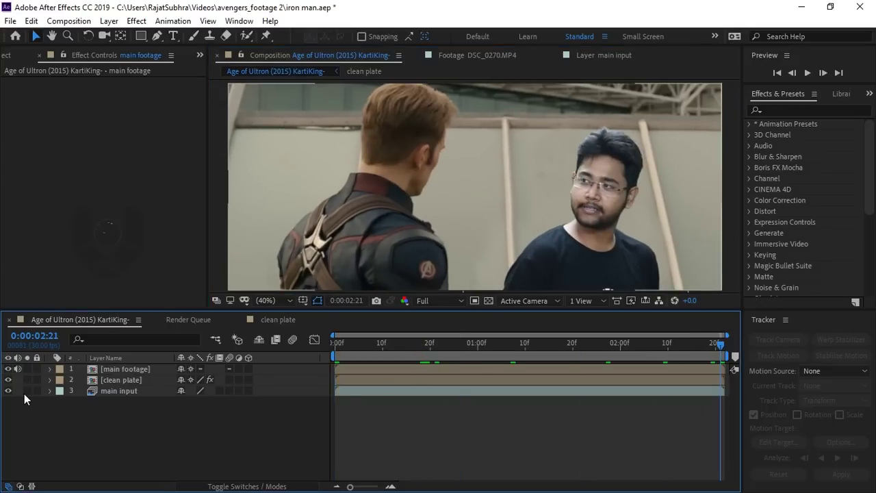
{"action": "left_click", "coordinate": [27, 391]}
{"action": "left_click", "coordinate": [27, 391]}
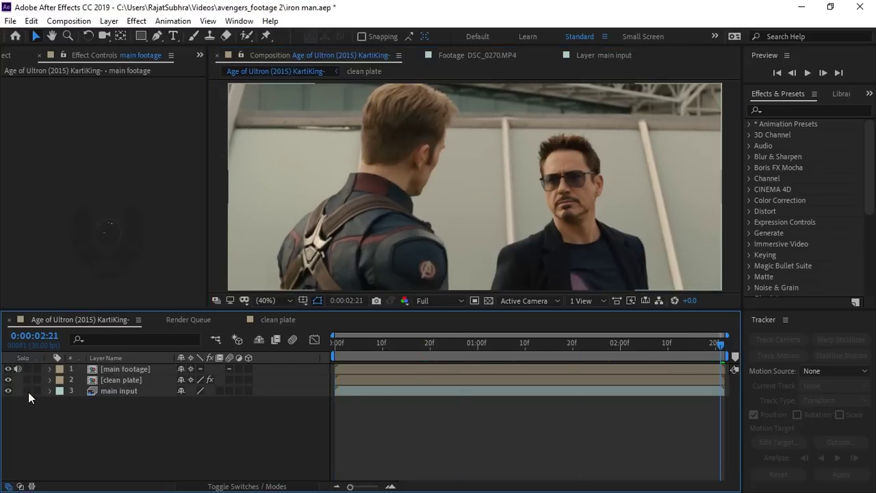
{"action": "left_click", "coordinate": [28, 391]}
{"action": "left_click", "coordinate": [28, 391]}
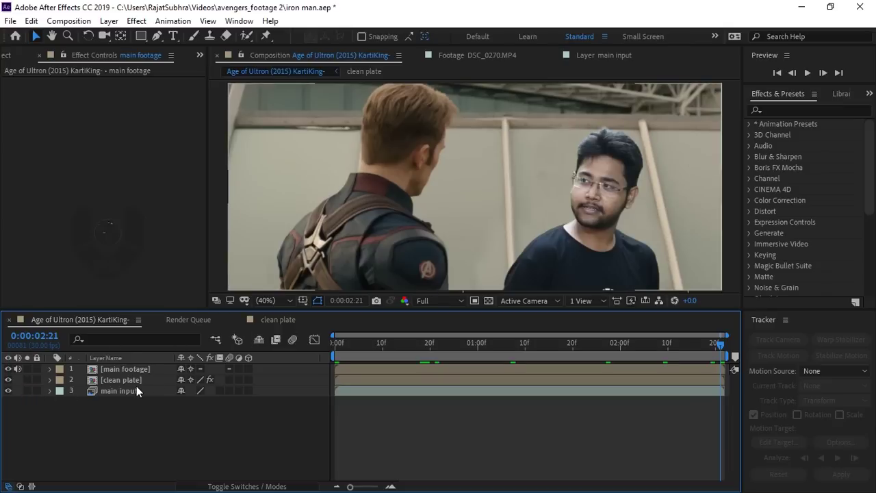
{"action": "left_click", "coordinate": [138, 369]}
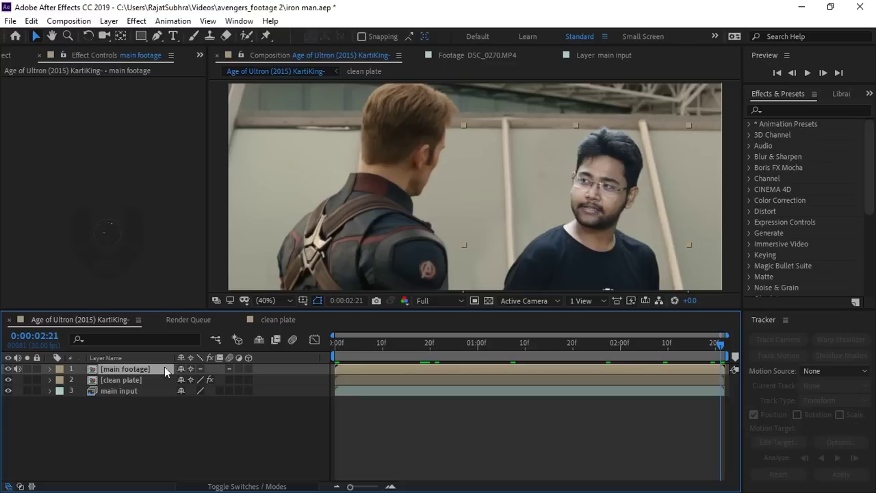
Scale the actor footage inside main footage to 98%, then nudge it lower in Age of Ultron.
{"action": "double_click", "coordinate": [139, 369]}
{"action": "left_click", "coordinate": [138, 369]}
{"action": "key", "text": "s"}
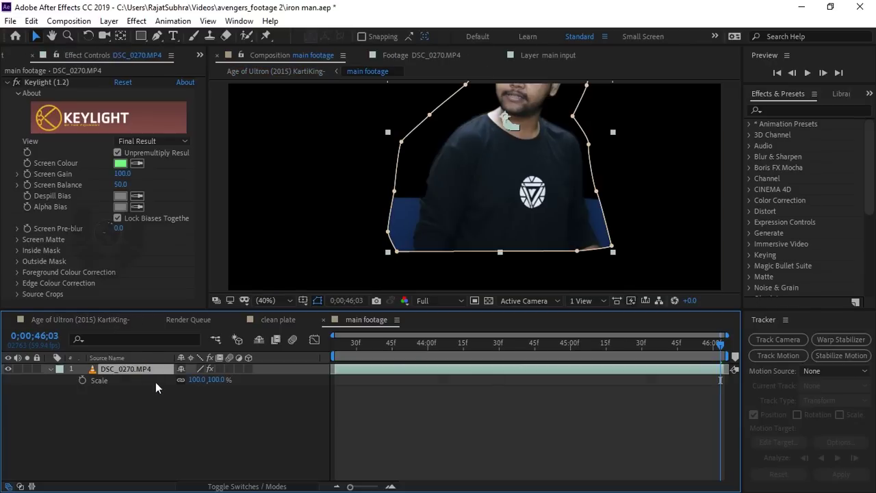
{"action": "left_click", "coordinate": [186, 380]}
{"action": "type", "text": "98"}
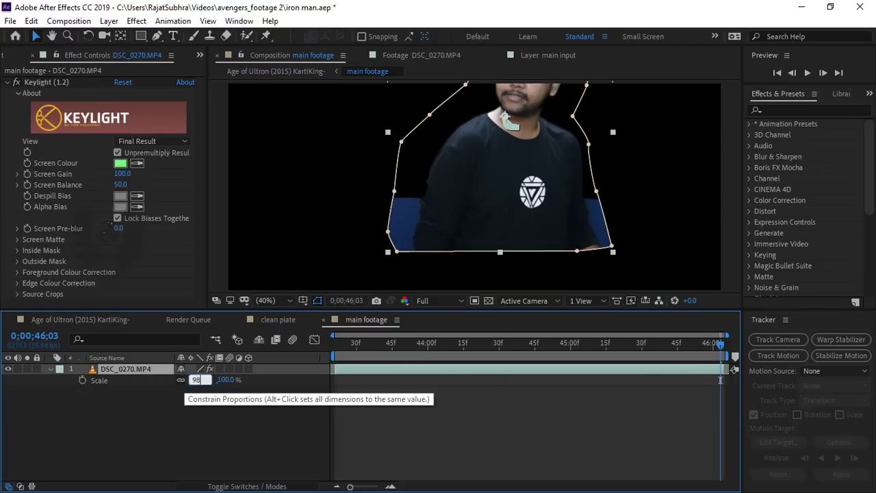
{"action": "left_click", "coordinate": [75, 320]}
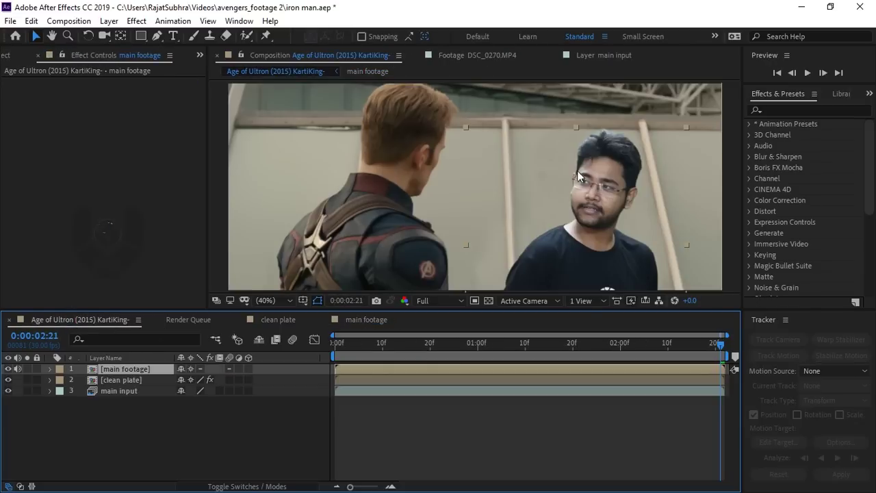
{"action": "left_click_drag", "start_coordinate": [600, 173], "coordinate": [599, 179]}
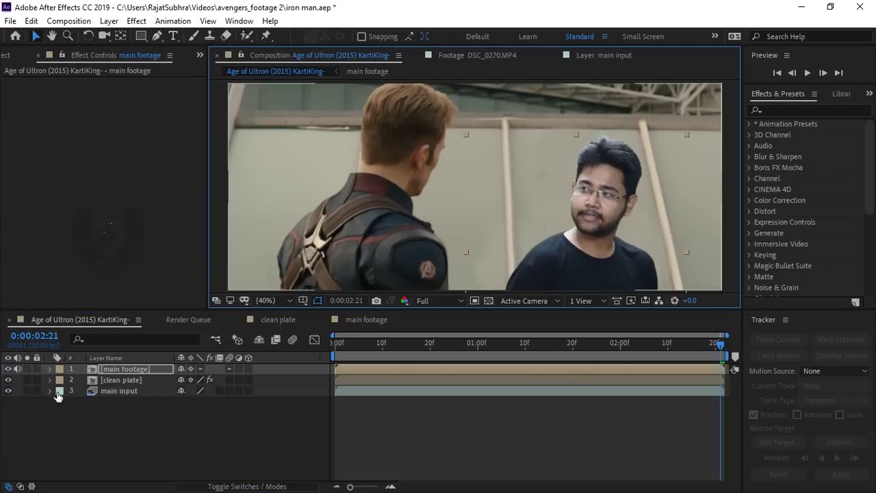
Toggle Solo on main input repeatedly to compare the Iron Man plate with the composite.
{"action": "left_click", "coordinate": [28, 390]}
{"action": "left_click", "coordinate": [29, 391]}
{"action": "left_click", "coordinate": [29, 391]}
{"action": "left_click", "coordinate": [30, 391]}
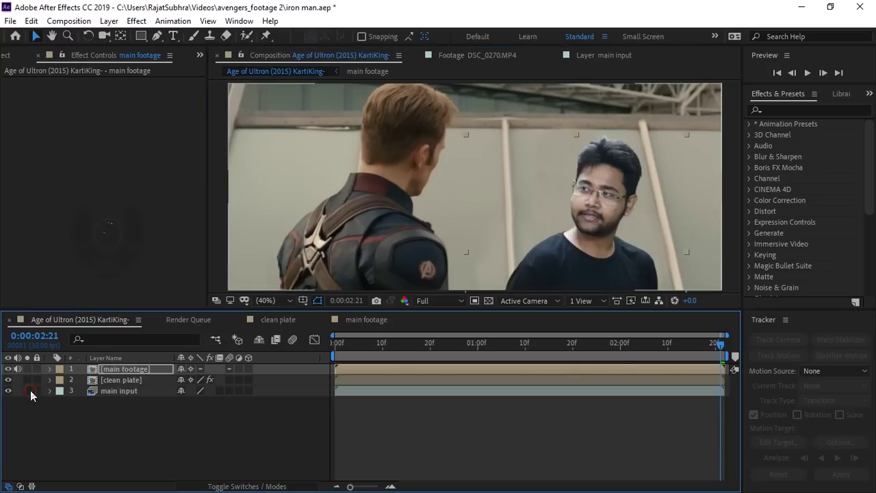
{"action": "left_click", "coordinate": [30, 390]}
{"action": "left_click", "coordinate": [30, 390]}
{"action": "left_click", "coordinate": [30, 392]}
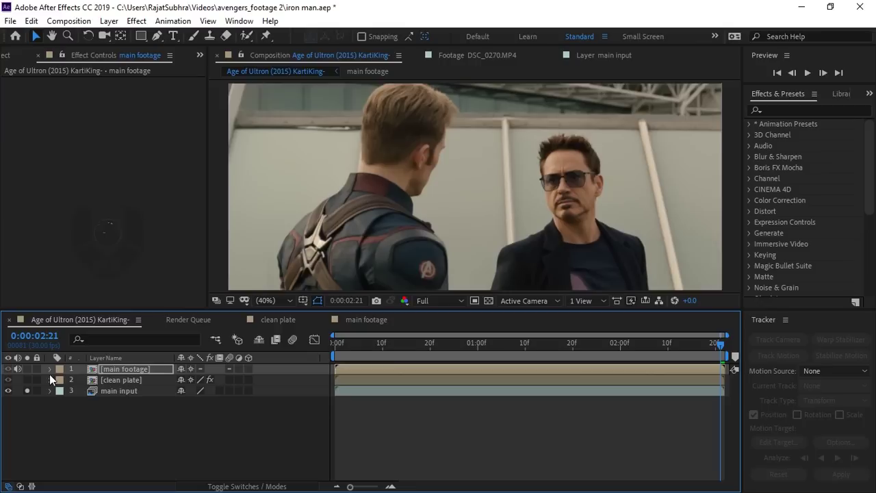
{"action": "left_click", "coordinate": [27, 390]}
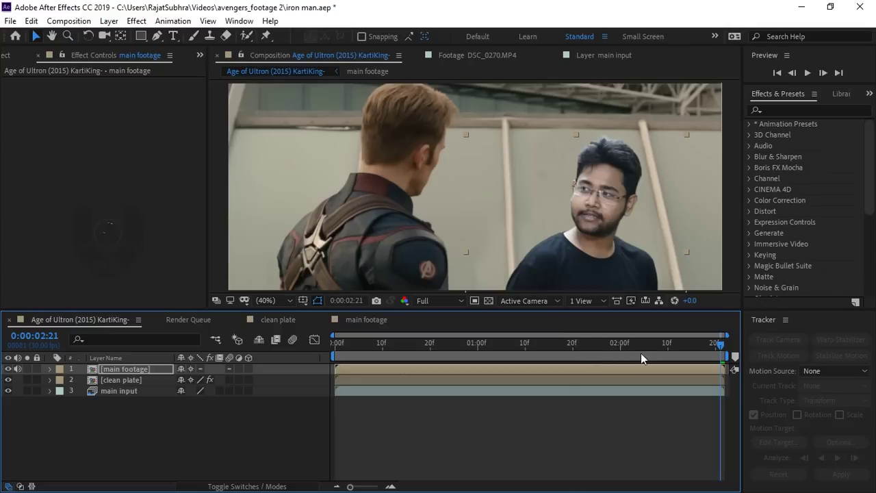
Play back the composite from frame 0:00:02:18 to review the result.
{"action": "mouse_move", "coordinate": [720, 344]}
{"action": "left_mouse_down"}
{"action": "mouse_move", "coordinate": [387, 363]}
{"action": "mouse_move", "coordinate": [706, 377]}
{"action": "left_mouse_up"}
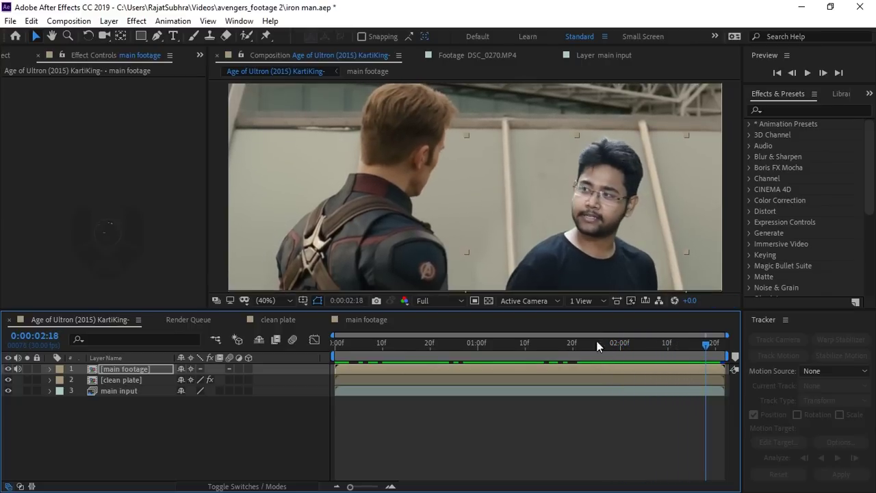
{"action": "key", "text": "space"}
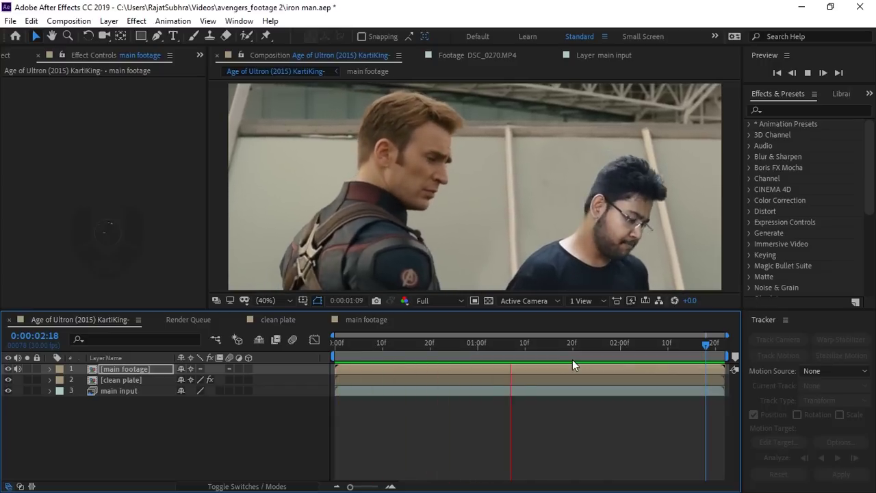
{"action": "key", "text": "space"}
{"action": "left_click_drag", "start_coordinate": [600, 343], "coordinate": [735, 353]}
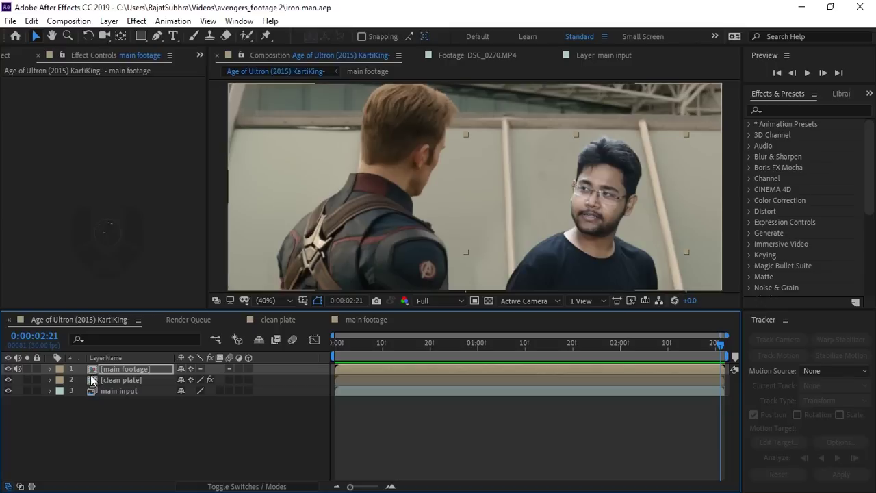
{"action": "left_click", "coordinate": [137, 370]}
Add a Curves effect to main footage and lift the RGB tone curve slightly.
{"action": "right_click", "coordinate": [103, 137]}
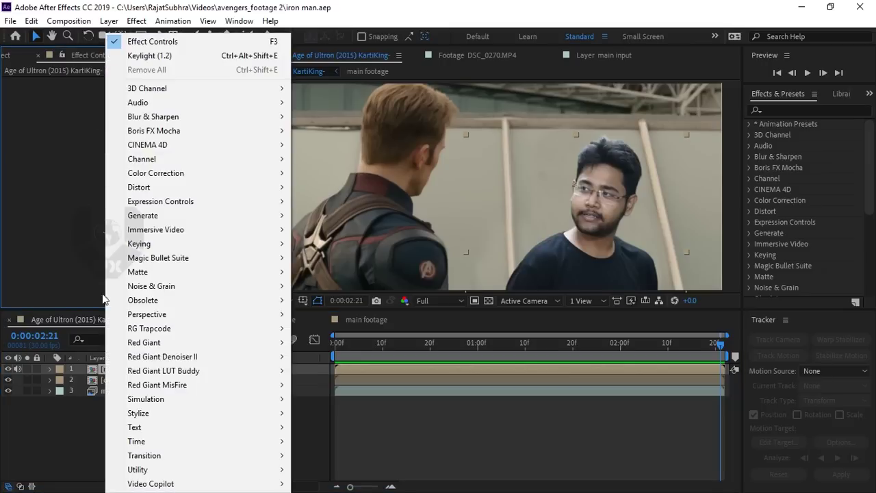
{"action": "left_click", "coordinate": [168, 173]}
{"action": "left_click", "coordinate": [322, 275]}
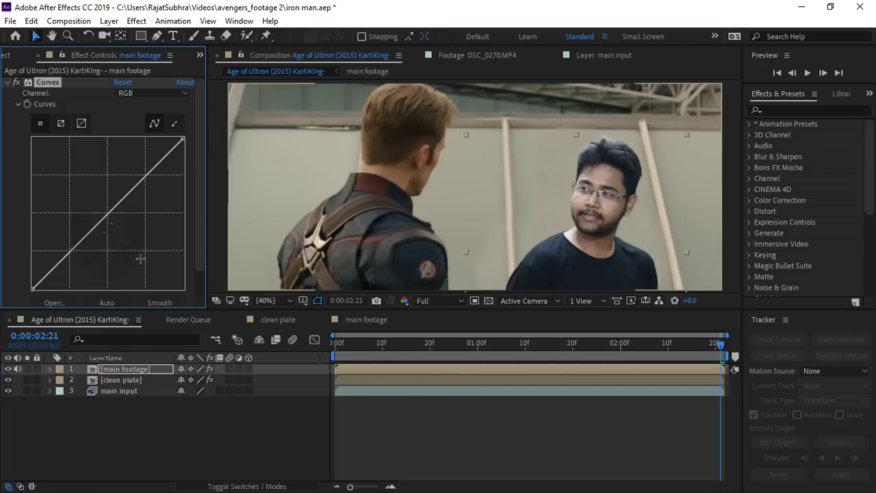
{"action": "left_click_drag", "start_coordinate": [65, 255], "coordinate": [69, 252]}
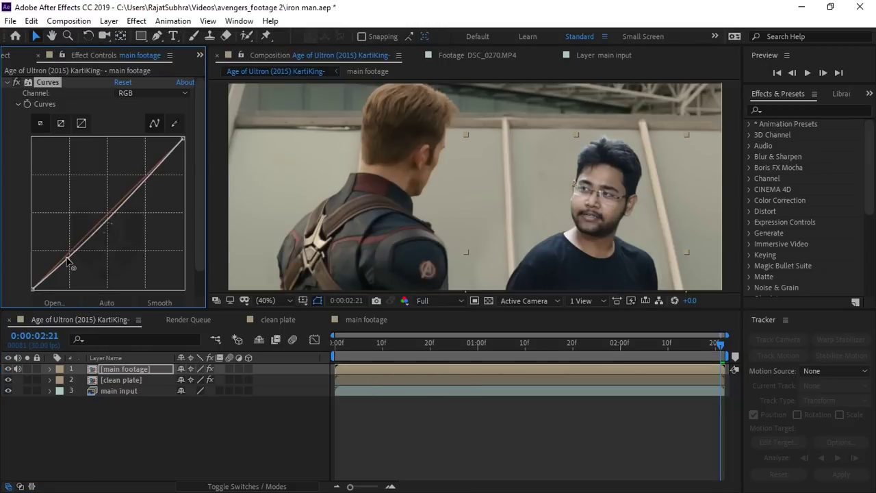
{"action": "left_click_drag", "start_coordinate": [143, 179], "coordinate": [145, 176]}
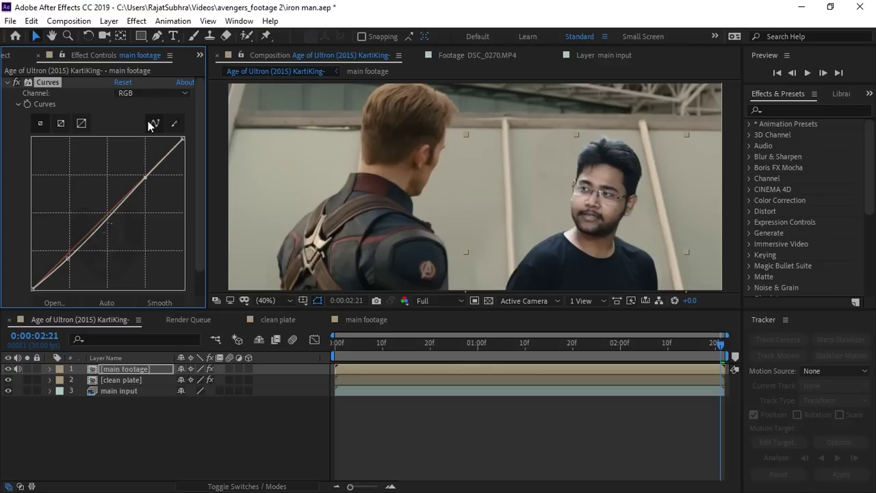
Raise the Red curve and lower the Blue curve, then review the grade at 0:00:02:21.
{"action": "left_click", "coordinate": [158, 93]}
{"action": "left_click", "coordinate": [157, 120]}
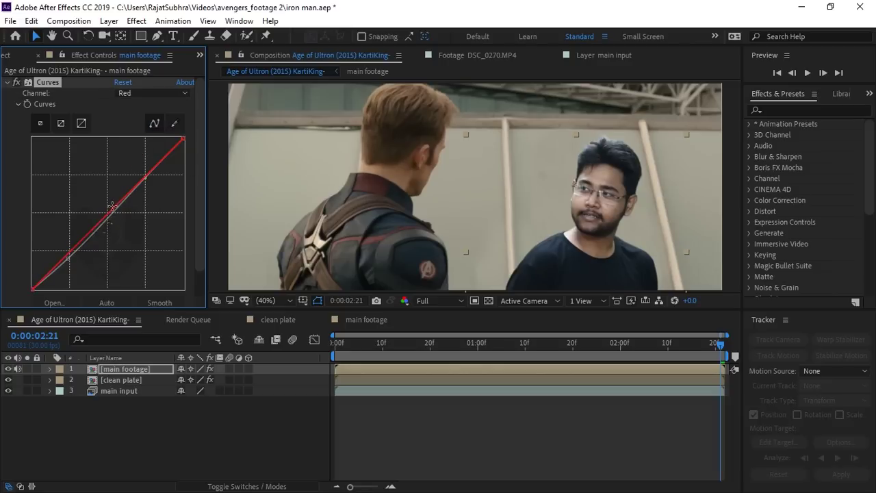
{"action": "left_click_drag", "start_coordinate": [112, 206], "coordinate": [113, 211]}
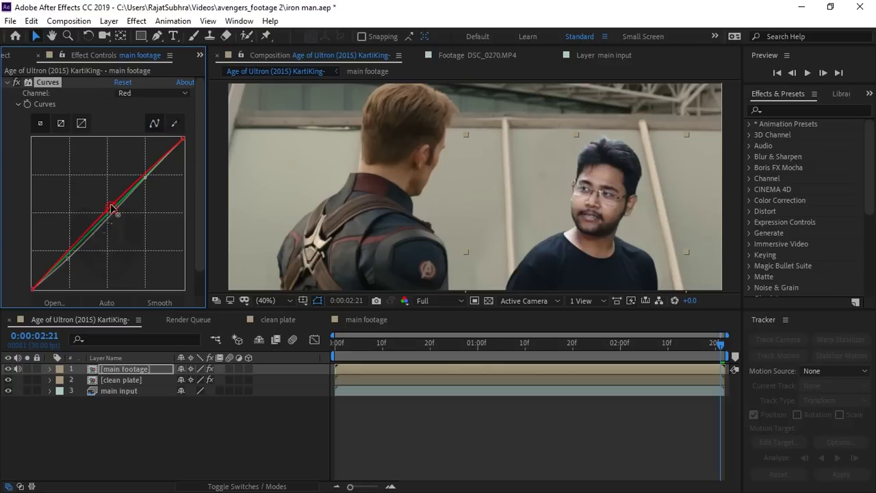
{"action": "left_click", "coordinate": [159, 94]}
{"action": "left_click", "coordinate": [145, 149]}
{"action": "left_click_drag", "start_coordinate": [107, 217], "coordinate": [109, 217]}
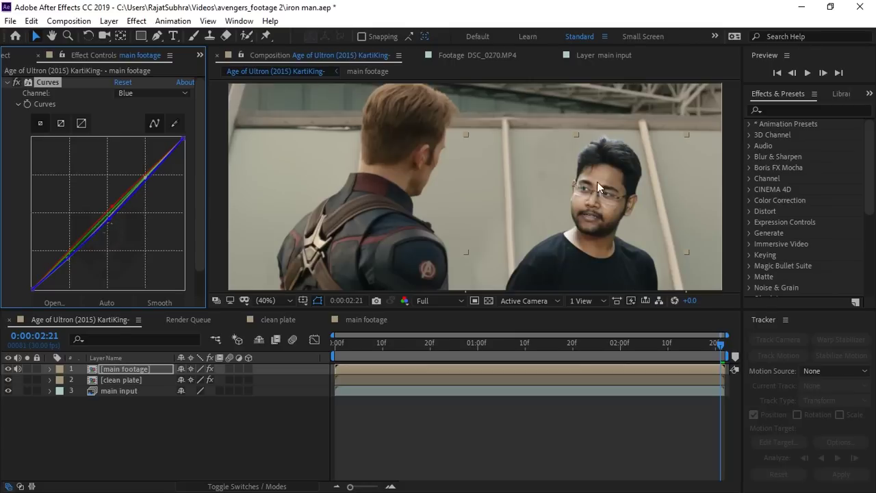
{"action": "left_click_drag", "start_coordinate": [613, 352], "coordinate": [554, 348]}
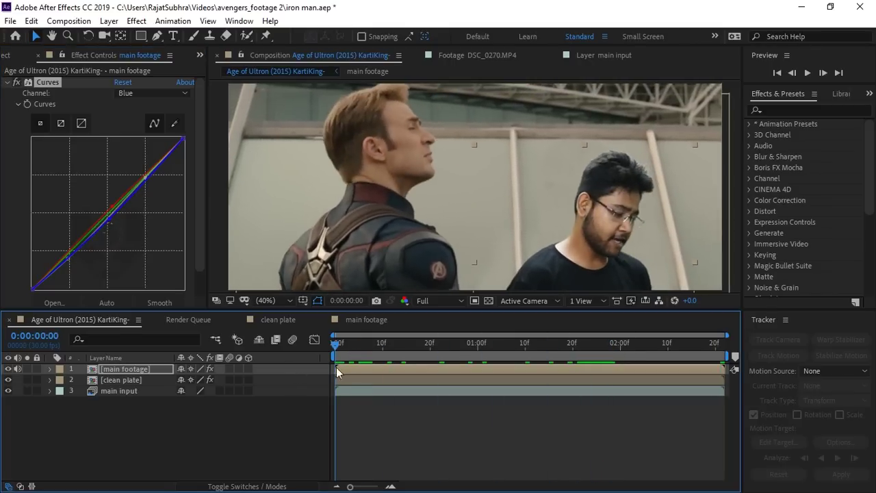
{"action": "left_click_drag", "start_coordinate": [554, 349], "coordinate": [719, 345]}
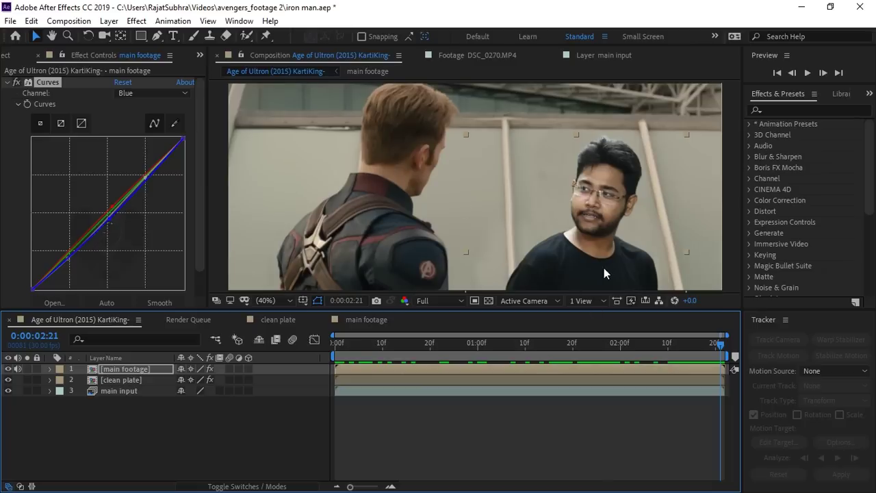
{"action": "left_click", "coordinate": [8, 82]}
Add Brightness & Contrast to main footage with contrast -49, comparing it on and off.
{"action": "right_click", "coordinate": [75, 125]}
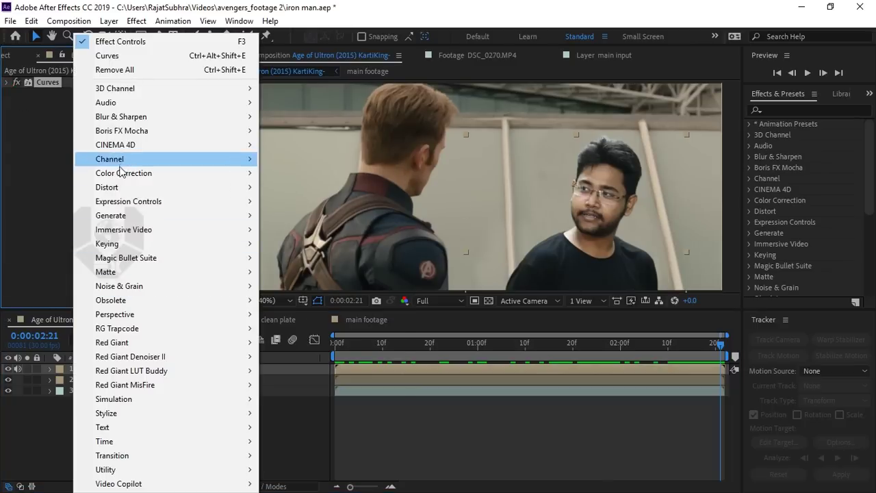
{"action": "mouse_move", "coordinate": [123, 173]}
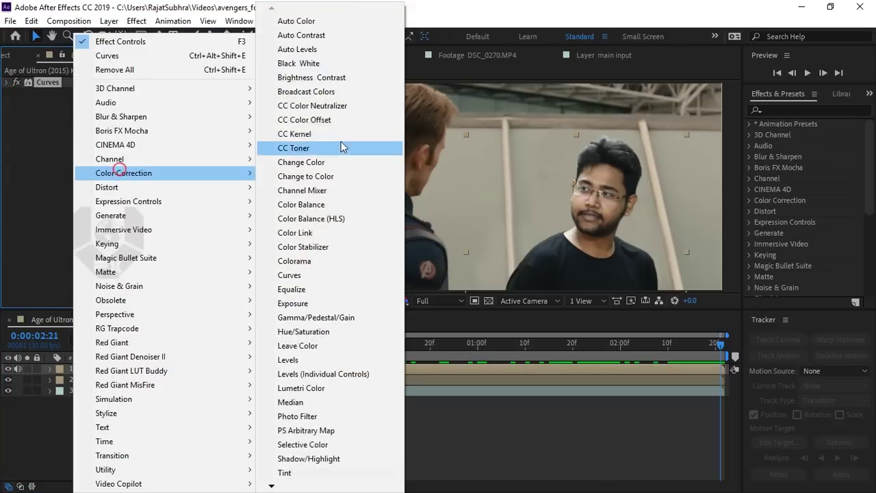
{"action": "left_click", "coordinate": [331, 78]}
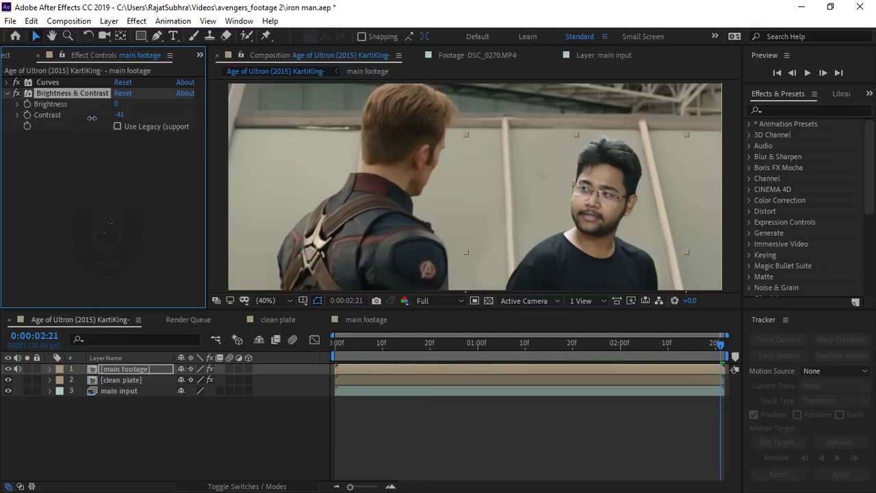
{"action": "left_click_drag", "start_coordinate": [87, 119], "coordinate": [97, 127]}
{"action": "left_click", "coordinate": [16, 94]}
{"action": "left_click", "coordinate": [17, 94]}
{"action": "left_click", "coordinate": [17, 93]}
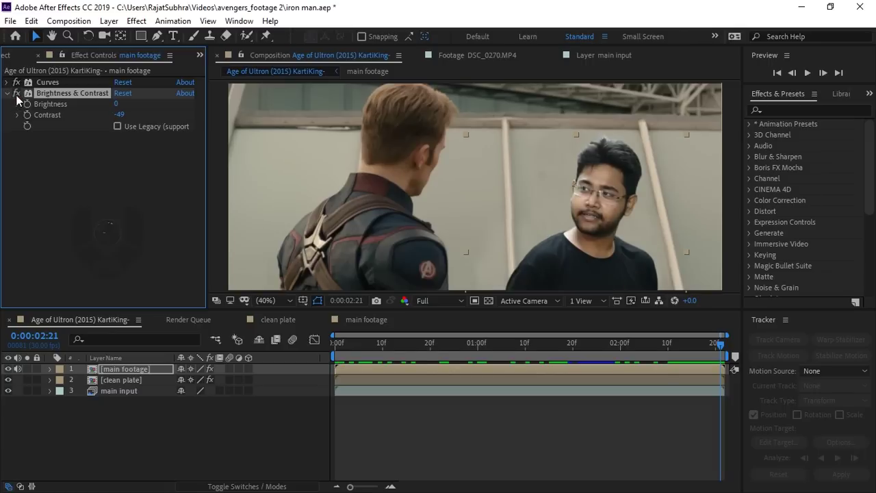
{"action": "left_click", "coordinate": [17, 94]}
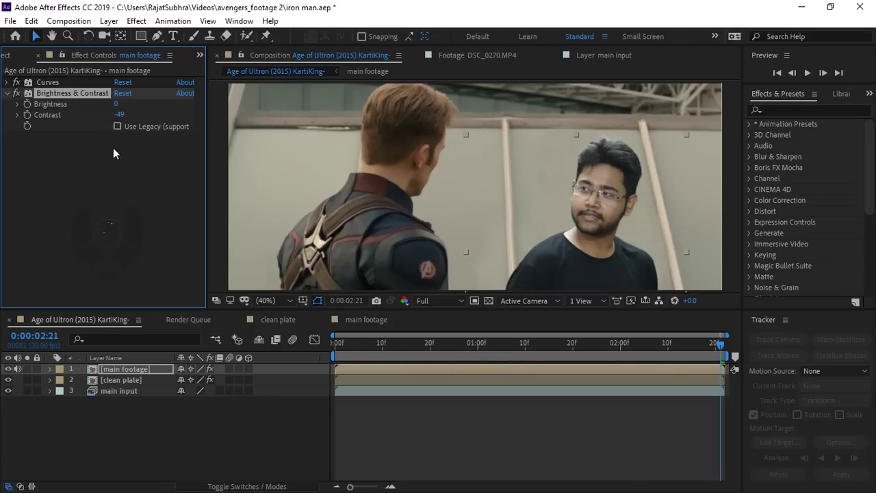
{"action": "left_click", "coordinate": [7, 94]}
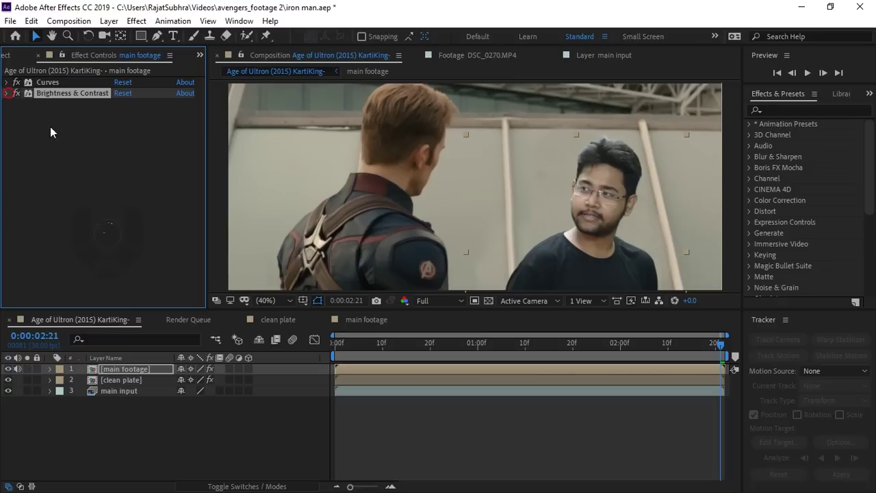
Add a Lumetri Color effect to main footage from Color Correction.
{"action": "right_click", "coordinate": [70, 168]}
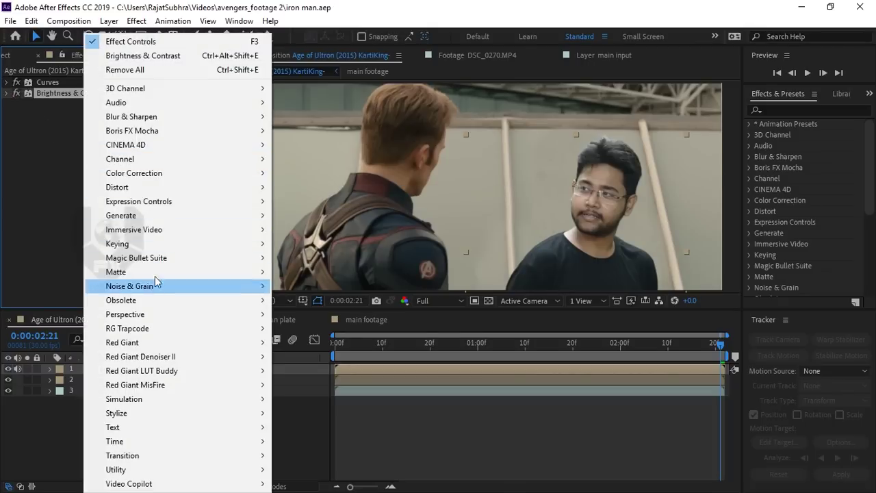
{"action": "mouse_move", "coordinate": [165, 173]}
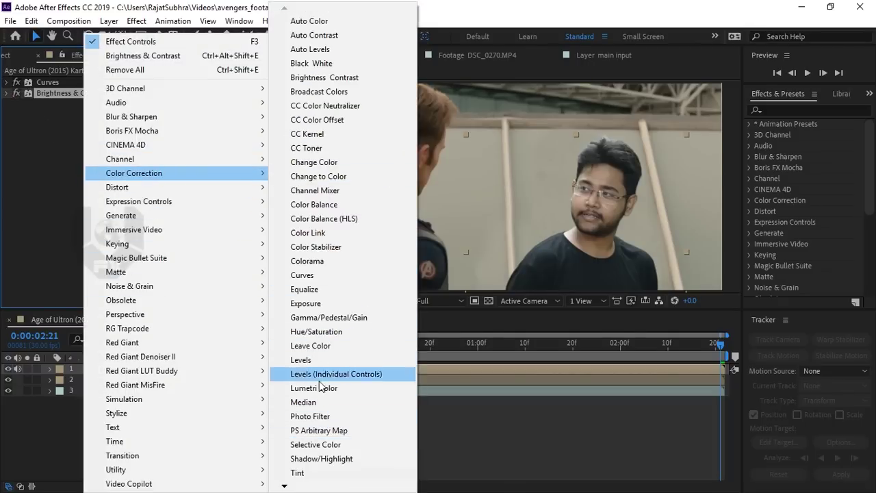
{"action": "left_click", "coordinate": [357, 393]}
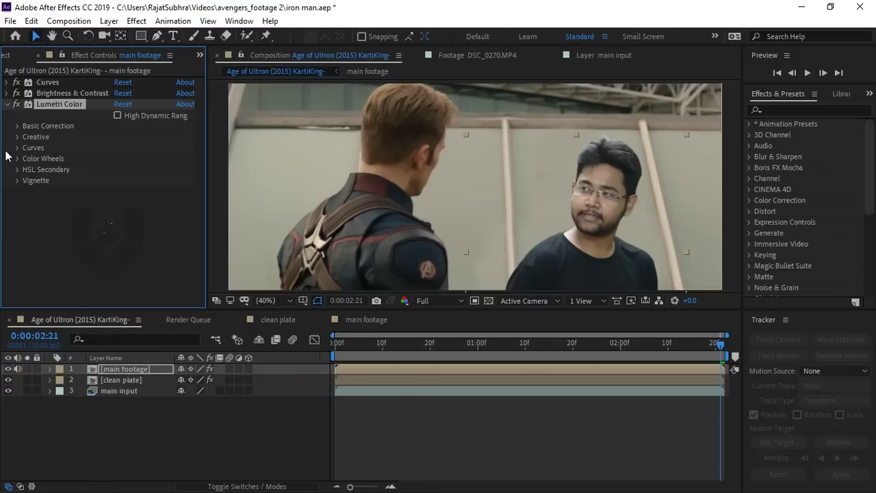
Set Lumetri Temperature to 38 and Contrast to -21, and reduce Creative Saturation to 88.
{"action": "left_click", "coordinate": [18, 127]}
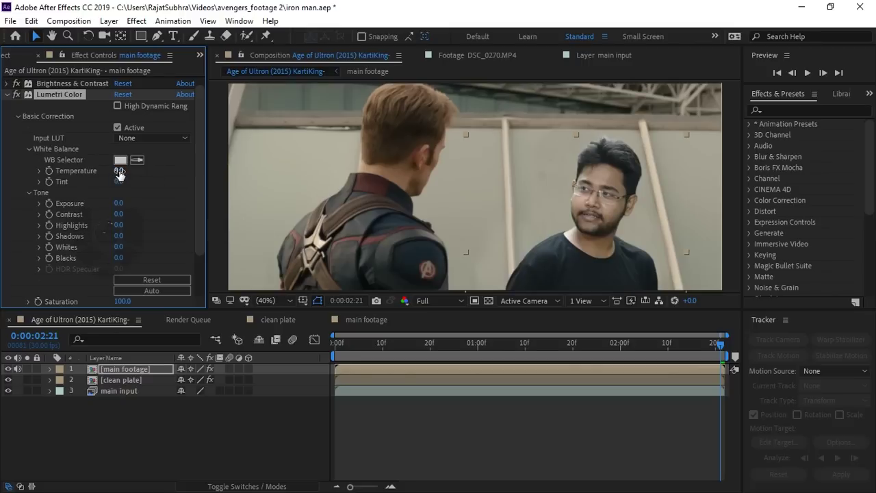
{"action": "mouse_move", "coordinate": [123, 170]}
{"action": "left_mouse_down"}
{"action": "mouse_move", "coordinate": [137, 170]}
{"action": "mouse_move", "coordinate": [127, 171]}
{"action": "left_mouse_up"}
{"action": "left_click_drag", "start_coordinate": [119, 215], "coordinate": [109, 216]}
{"action": "scroll", "coordinate": [199, 247], "scroll_direction": "down", "scroll_amount": 3}
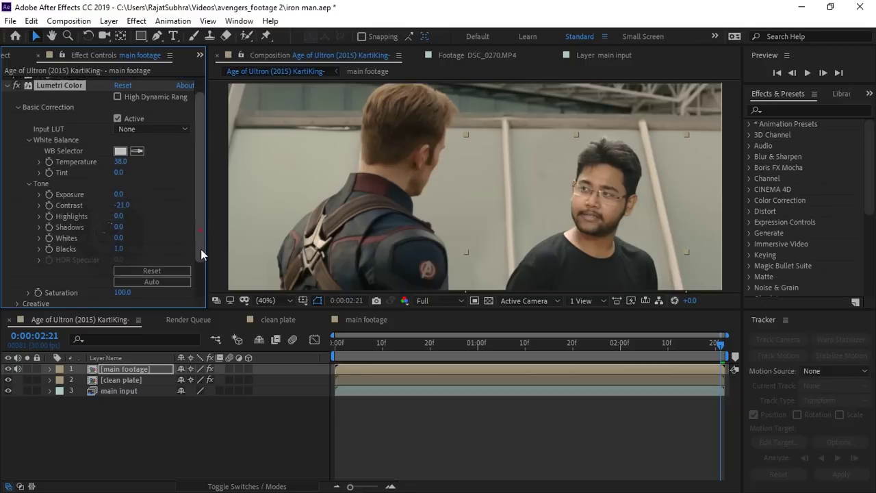
{"action": "left_click", "coordinate": [17, 258]}
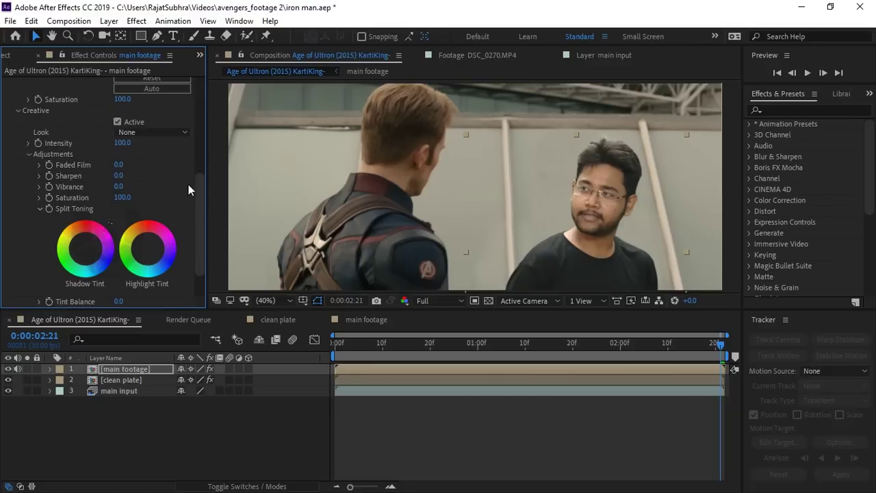
{"action": "scroll", "coordinate": [199, 192], "scroll_direction": "down", "scroll_amount": 1}
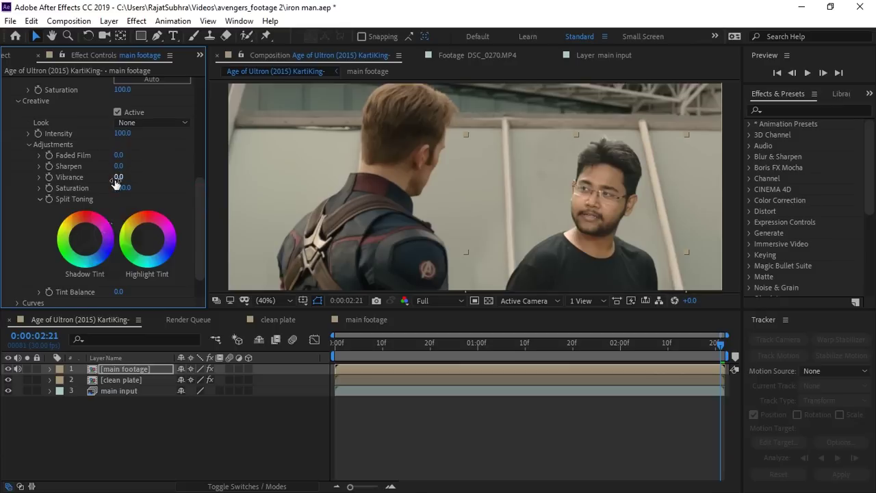
{"action": "mouse_move", "coordinate": [119, 188]}
{"action": "left_mouse_down"}
{"action": "mouse_move", "coordinate": [110, 190]}
{"action": "mouse_move", "coordinate": [132, 166]}
{"action": "mouse_move", "coordinate": [124, 157]}
{"action": "left_mouse_up"}
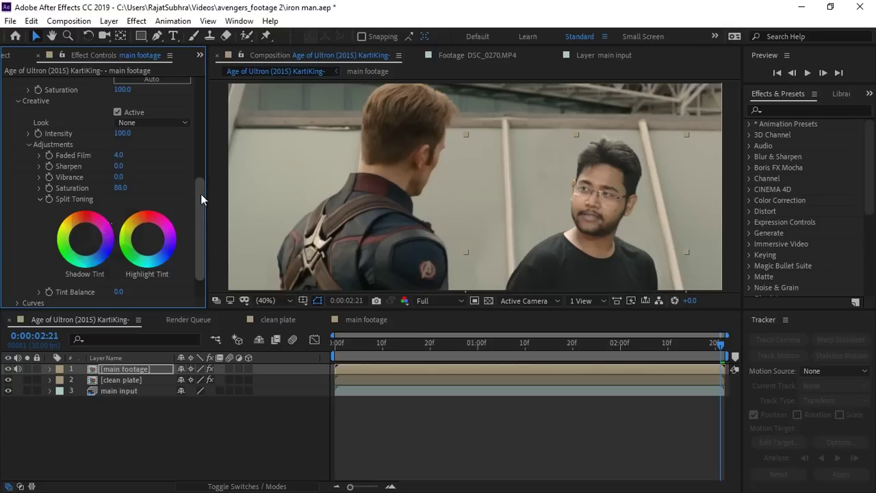
Try a shadow tint, undo it, and preview the graded shot from near the start.
{"action": "scroll", "coordinate": [199, 205], "scroll_direction": "down", "scroll_amount": 1}
{"action": "left_click_drag", "start_coordinate": [90, 228], "coordinate": [72, 224]}
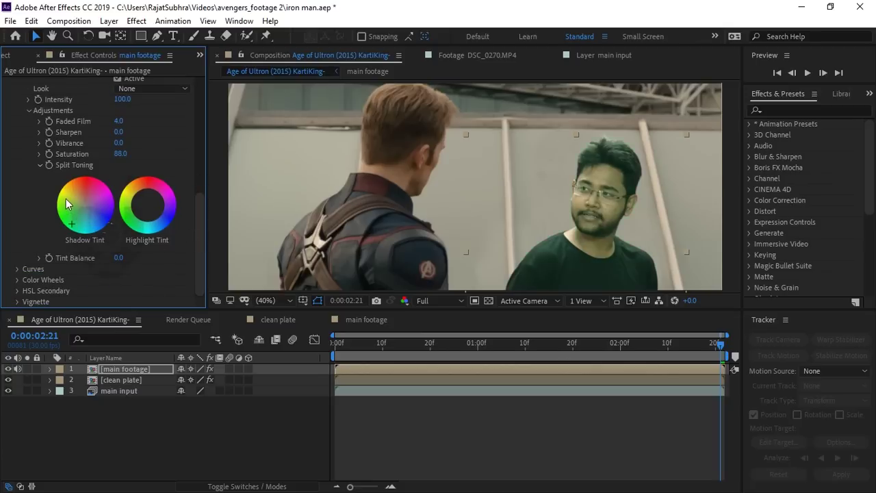
{"action": "left_click", "coordinate": [67, 195]}
{"action": "key", "text": "ctrl+z"}
{"action": "key", "text": "ctrl+z"}
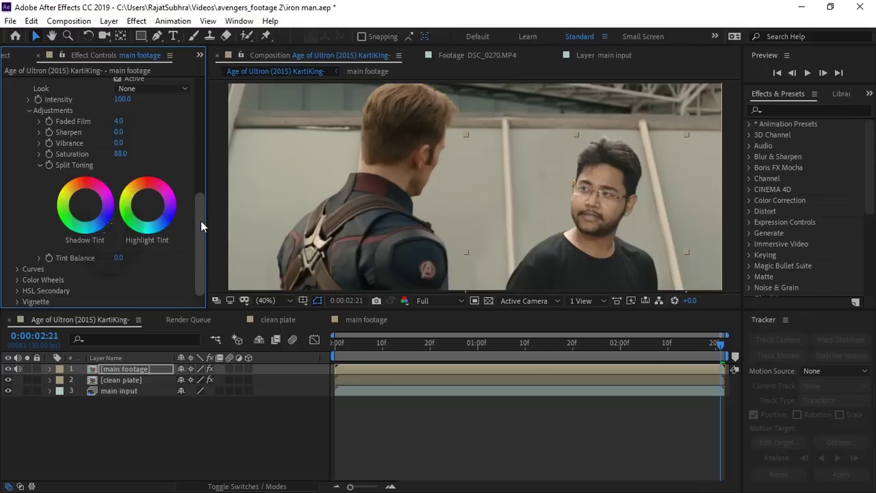
{"action": "scroll", "coordinate": [200, 216], "scroll_direction": "up", "scroll_amount": 2}
{"action": "scroll", "coordinate": [200, 214], "scroll_direction": "down", "scroll_amount": 2}
{"action": "left_click", "coordinate": [415, 342]}
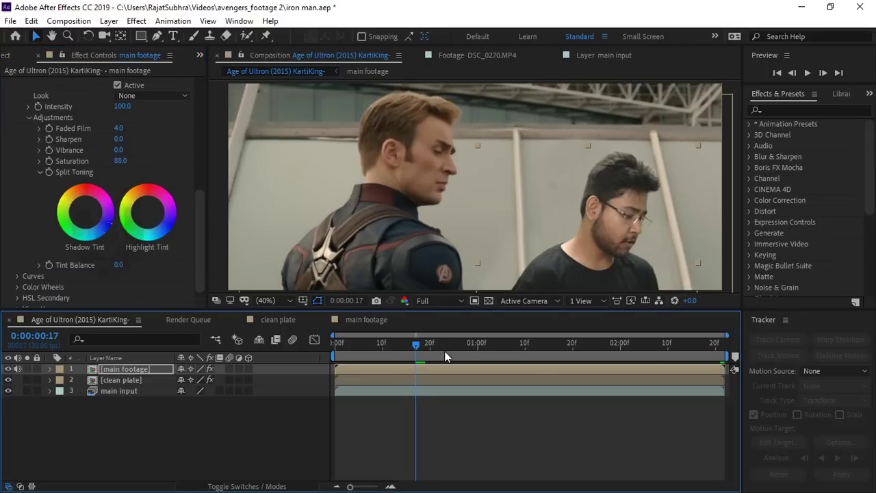
{"action": "key", "text": "space"}
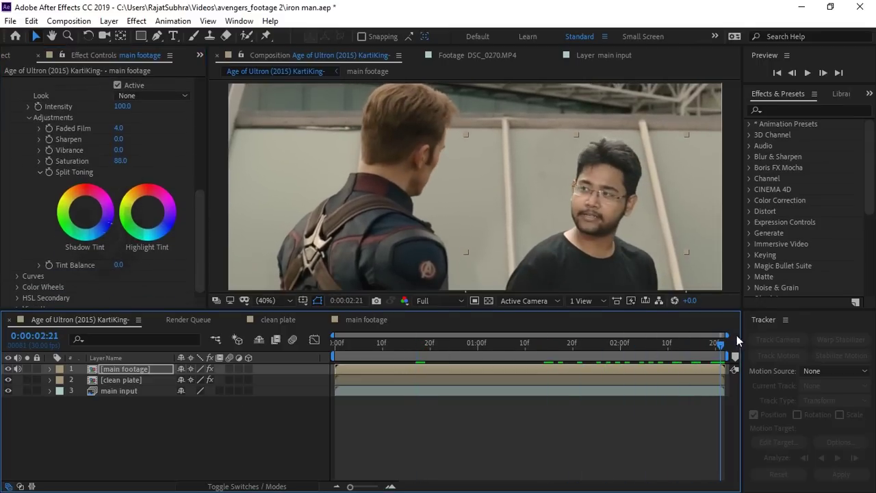
Lift the red curve slightly and add a point on the blue curve in Lumetri Curves.
{"action": "left_click", "coordinate": [17, 271]}
{"action": "left_click", "coordinate": [109, 156]}
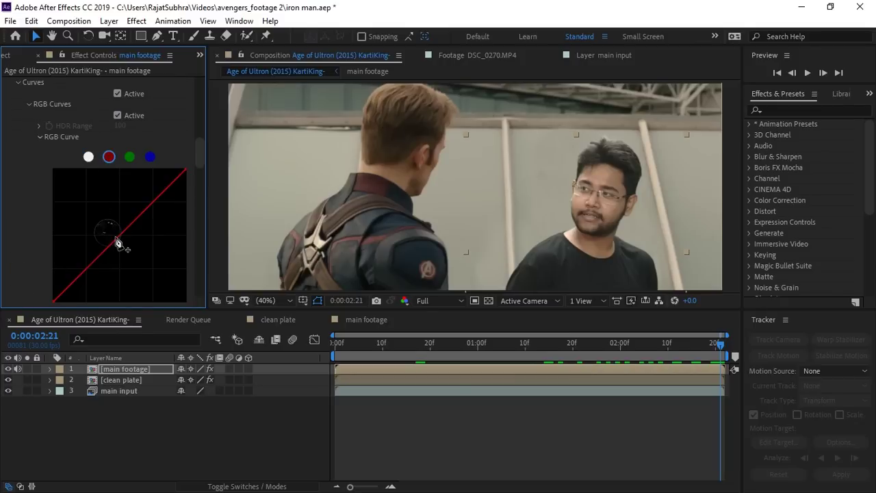
{"action": "left_click_drag", "start_coordinate": [121, 238], "coordinate": [121, 235]}
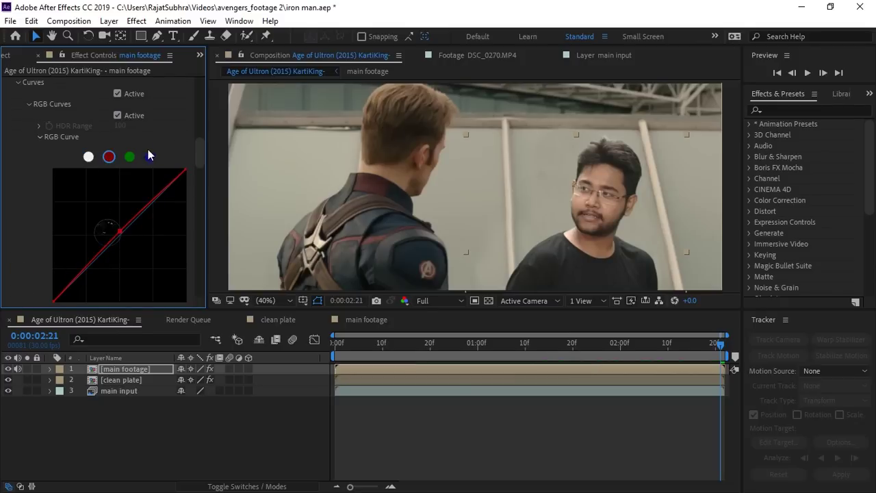
{"action": "left_click", "coordinate": [150, 157]}
{"action": "left_click", "coordinate": [123, 238]}
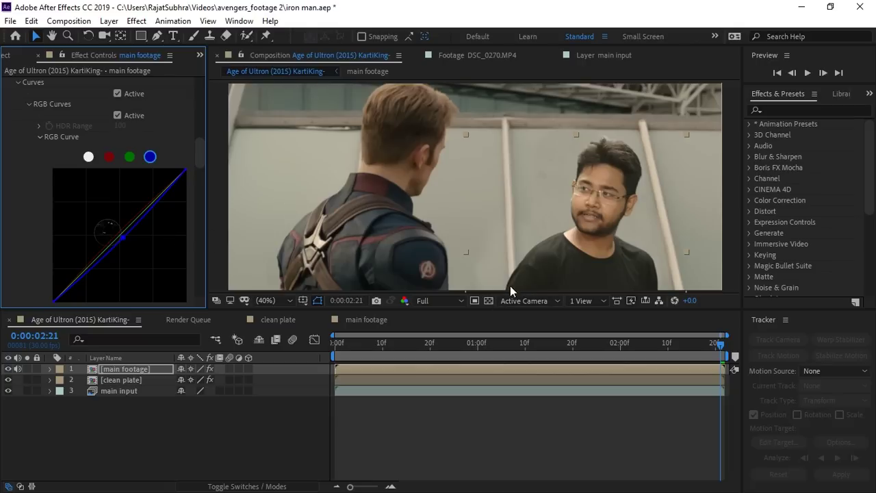
{"action": "left_click_drag", "start_coordinate": [198, 157], "coordinate": [201, 94]}
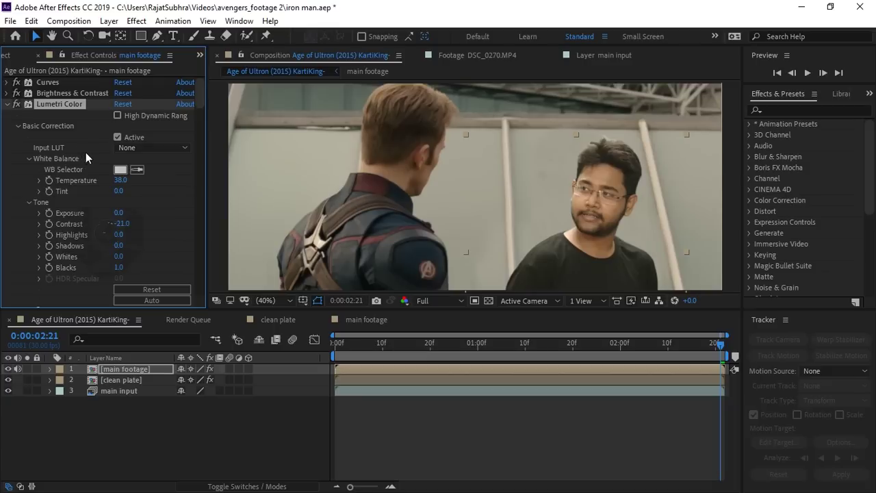
{"action": "left_click", "coordinate": [7, 104]}
{"action": "key", "text": "ctrl+s"}
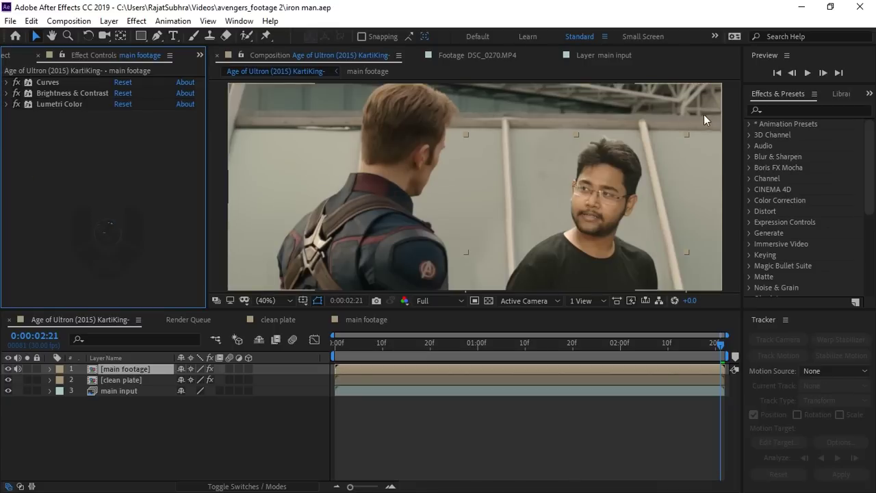
{"action": "left_click", "coordinate": [27, 391]}
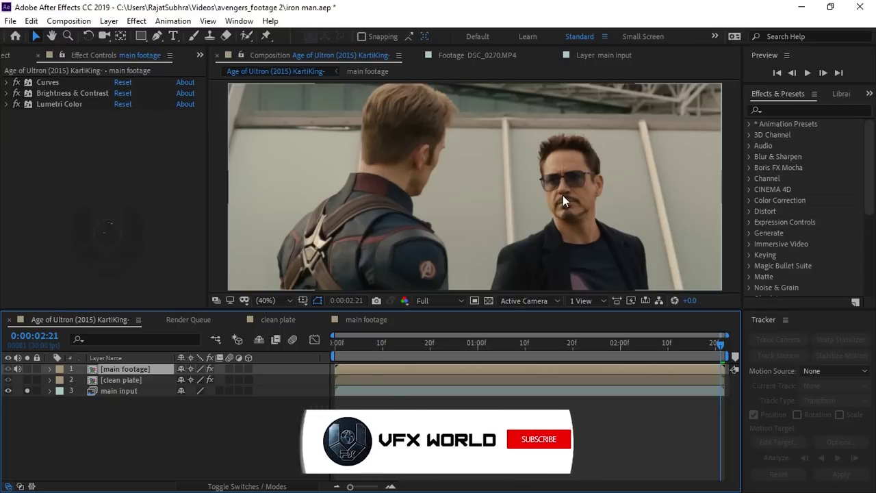
{"action": "left_click", "coordinate": [27, 391]}
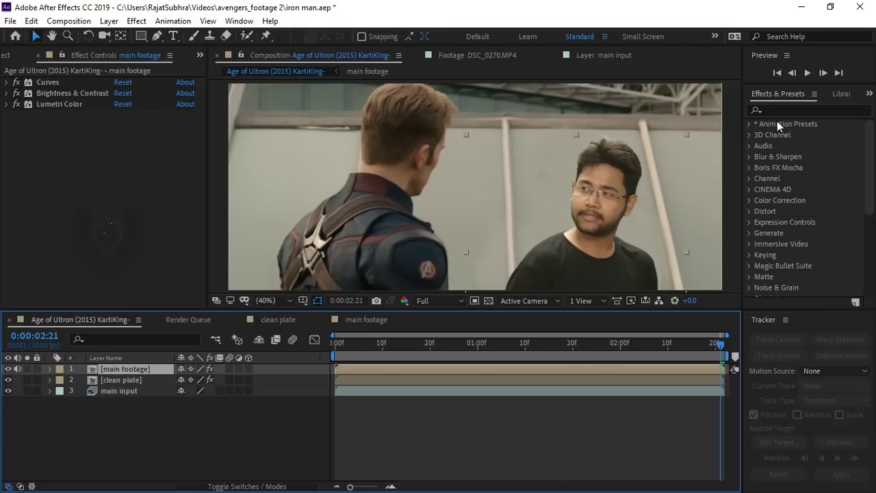
{"action": "left_click", "coordinate": [809, 111]}
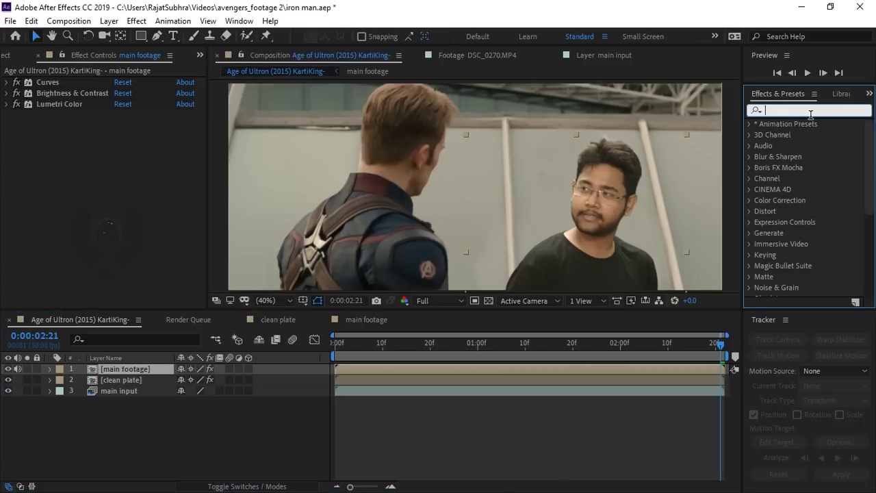
{"action": "type", "text": "blur"}
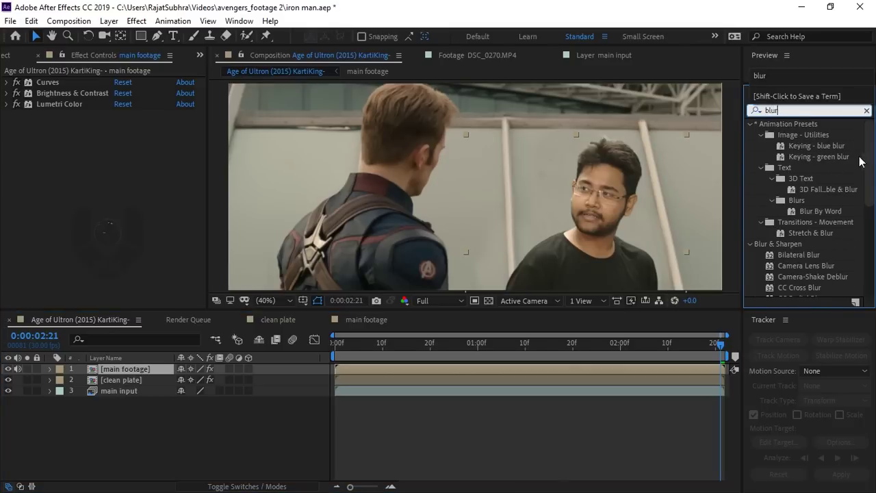
{"action": "scroll", "coordinate": [796, 220], "scroll_direction": "down", "scroll_amount": 3}
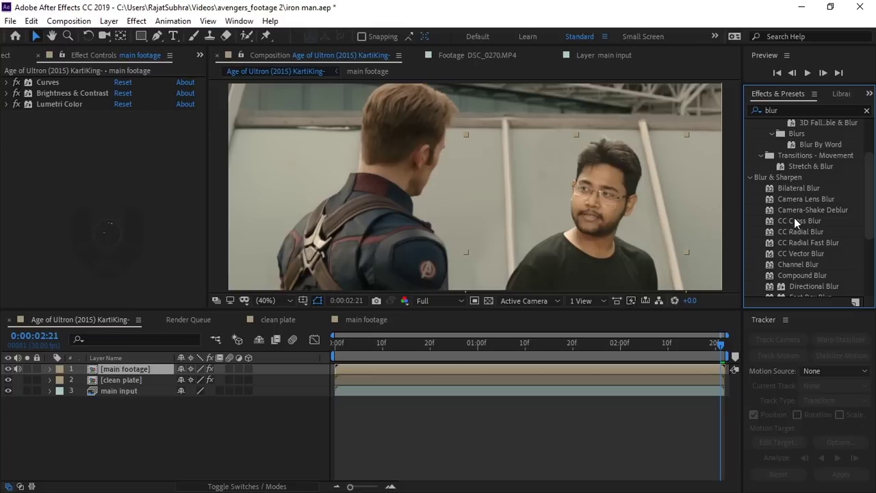
{"action": "scroll", "coordinate": [820, 225], "scroll_direction": "down", "scroll_amount": 1}
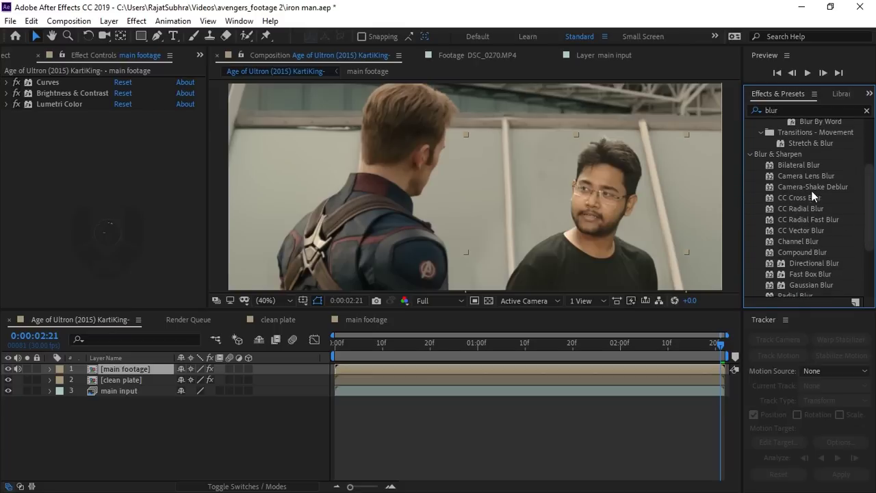
{"action": "left_click_drag", "start_coordinate": [808, 176], "coordinate": [724, 150]}
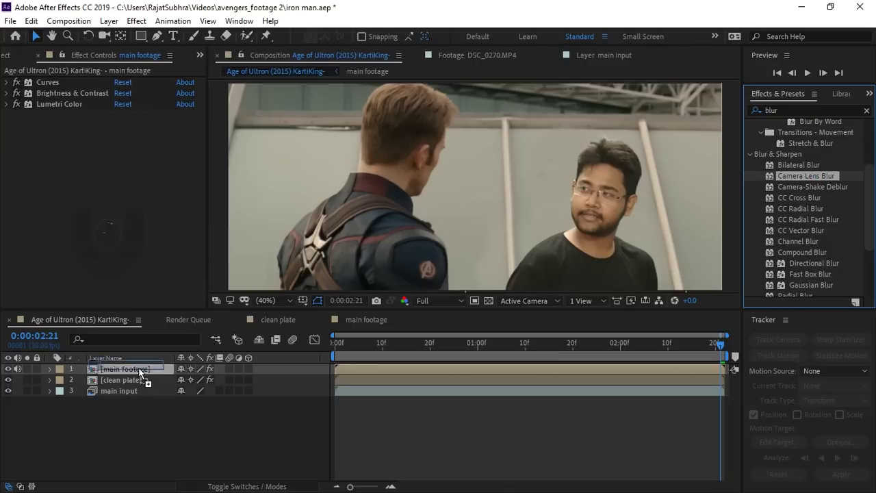
{"action": "left_click_drag", "start_coordinate": [725, 151], "coordinate": [137, 369]}
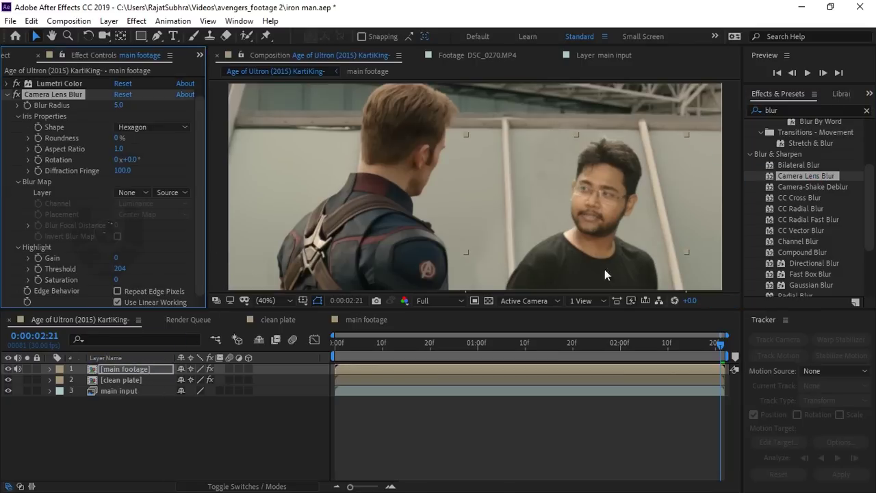
{"action": "left_click", "coordinate": [120, 105]}
{"action": "type", "text": "1.5"}
{"action": "key", "text": "Return"}
{"action": "scroll", "coordinate": [604, 192], "scroll_direction": "up", "scroll_amount": 5}
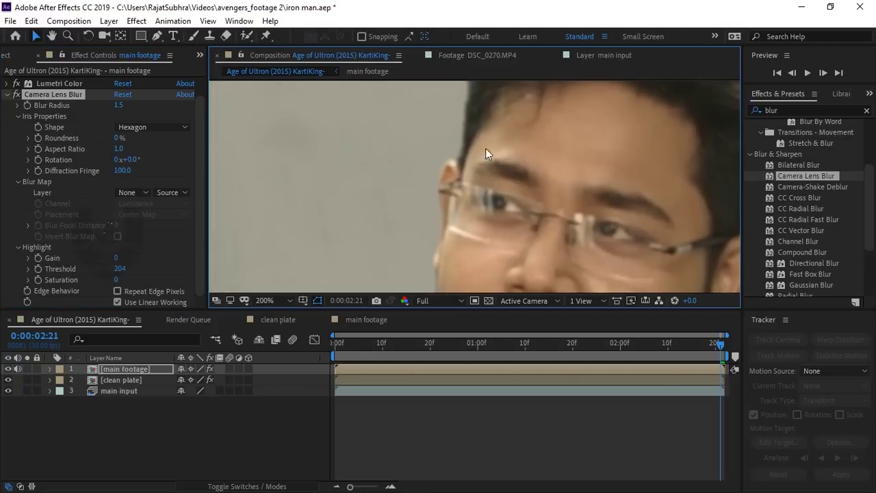
{"action": "left_click", "coordinate": [17, 95]}
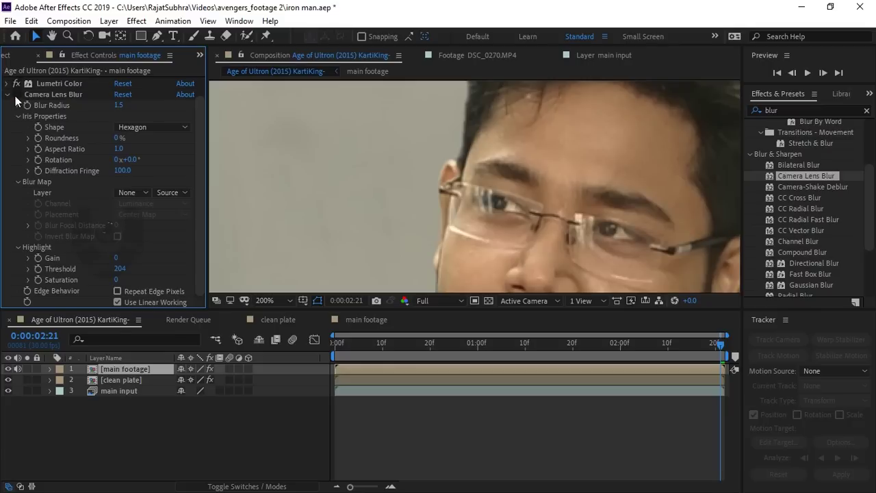
{"action": "left_click", "coordinate": [16, 94]}
{"action": "left_click", "coordinate": [267, 300]}
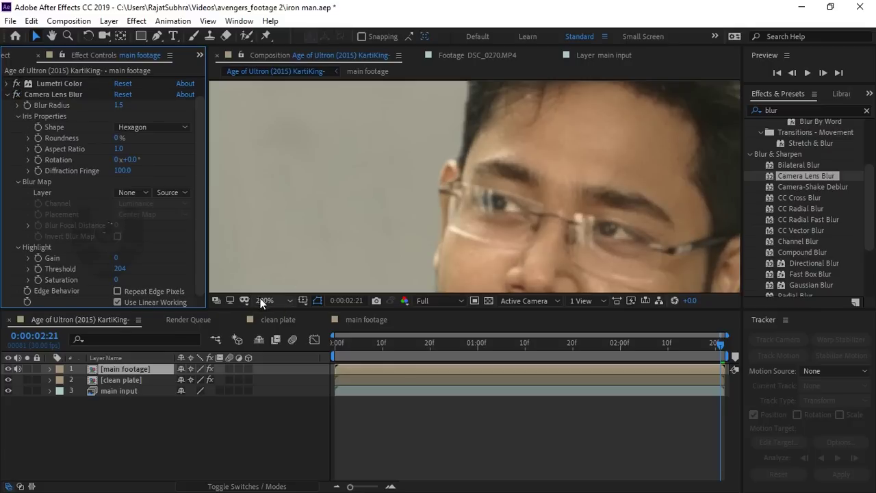
{"action": "left_click", "coordinate": [282, 73]}
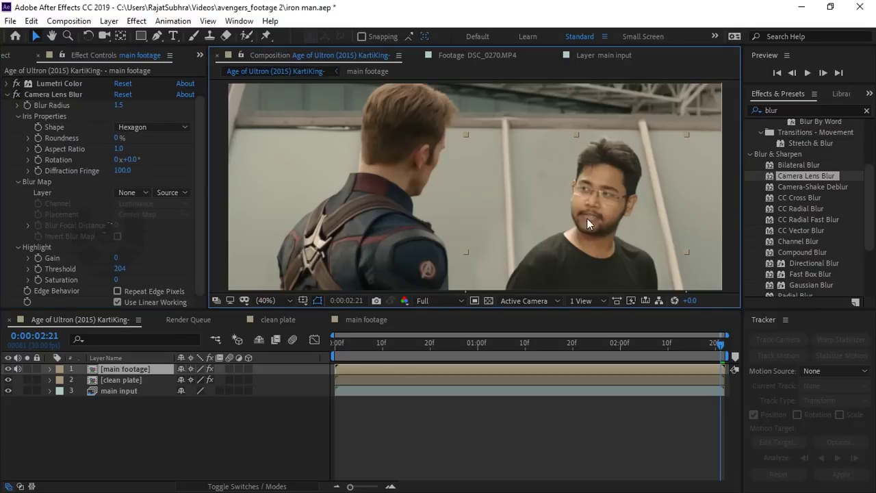
{"action": "scroll", "coordinate": [393, 143], "scroll_direction": "up", "scroll_amount": 4}
{"action": "mouse_move", "coordinate": [395, 149]}
{"action": "left_mouse_down"}
{"action": "mouse_move", "coordinate": [575, 200]}
{"action": "mouse_move", "coordinate": [433, 227]}
{"action": "left_mouse_up"}
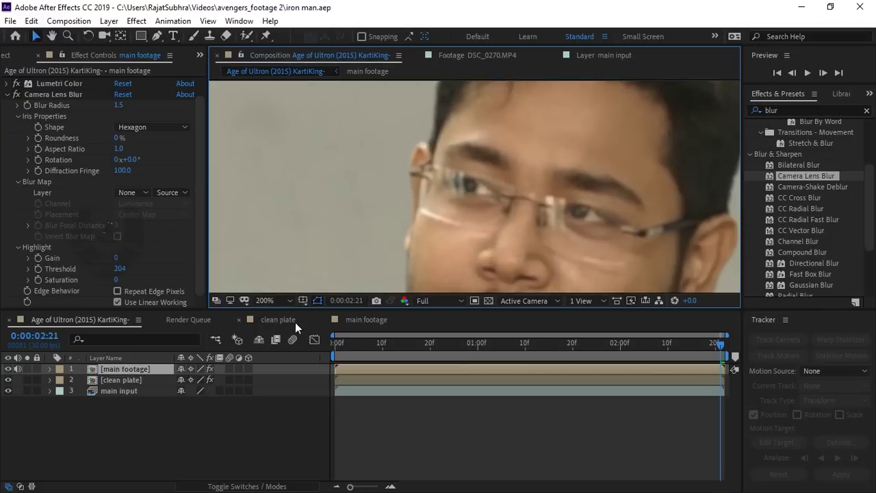
{"action": "left_click", "coordinate": [269, 301]}
{"action": "left_click", "coordinate": [278, 87]}
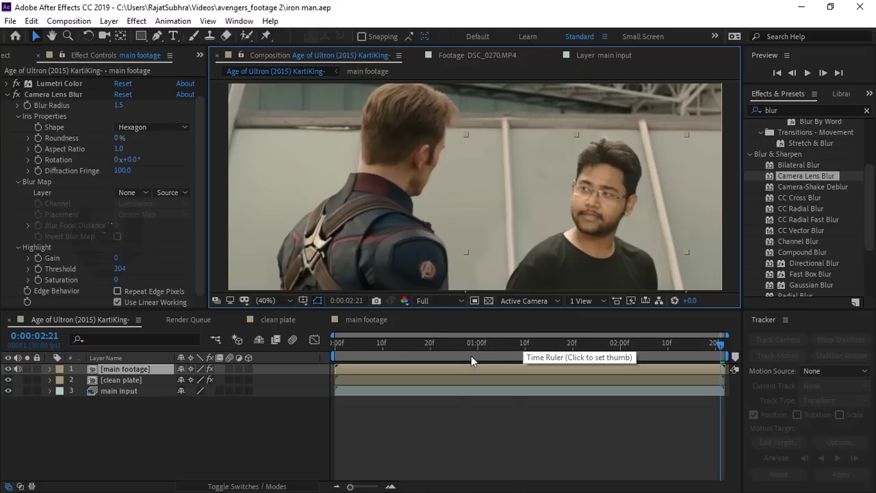
{"action": "mouse_move", "coordinate": [459, 347]}
{"action": "left_mouse_down"}
{"action": "mouse_move", "coordinate": [334, 358]}
{"action": "mouse_move", "coordinate": [363, 356]}
{"action": "mouse_move", "coordinate": [319, 373]}
{"action": "left_mouse_up"}
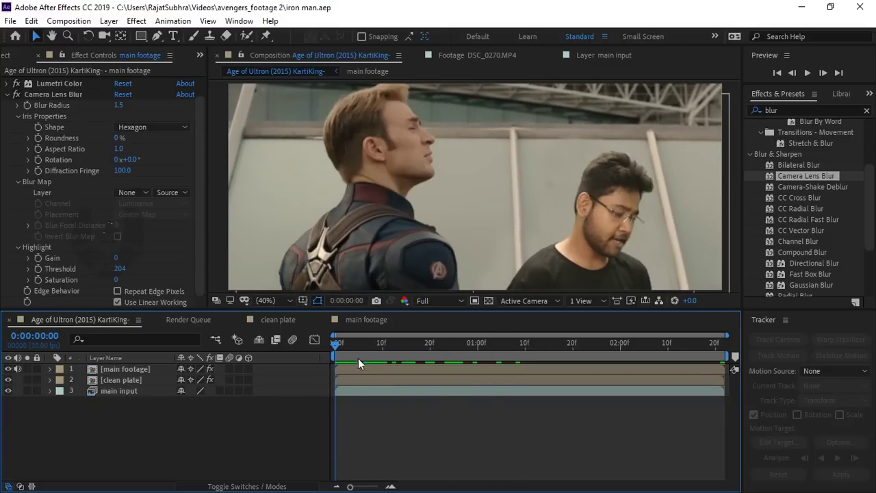
{"action": "left_click_drag", "start_coordinate": [405, 348], "coordinate": [468, 345]}
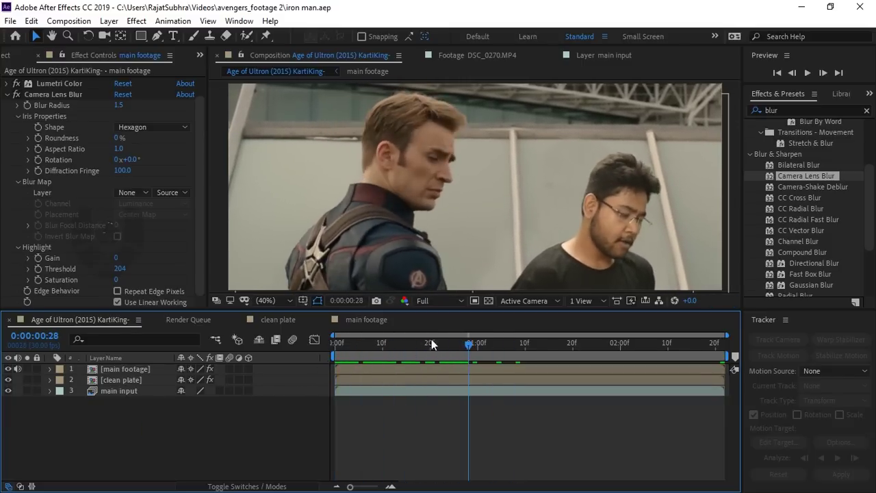
Create a top adjustment layer and apply Lumetri Color to it.
{"action": "right_click", "coordinate": [154, 444]}
{"action": "mouse_move", "coordinate": [210, 307]}
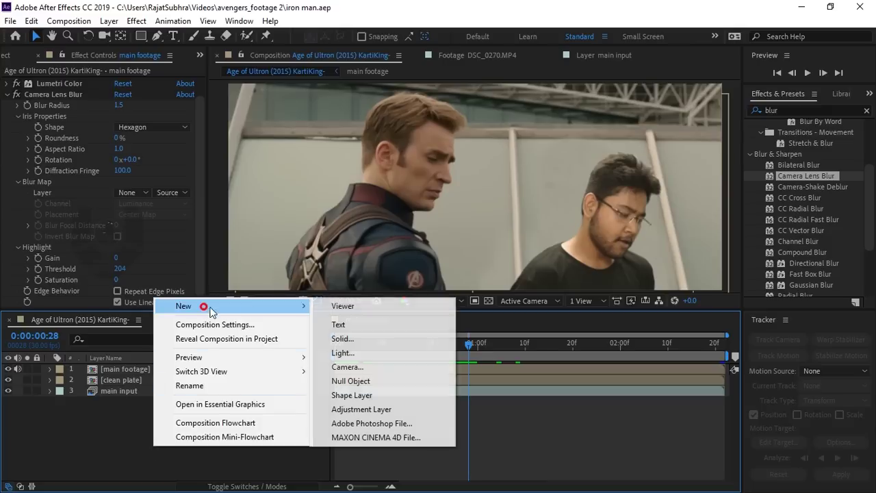
{"action": "left_click", "coordinate": [380, 409]}
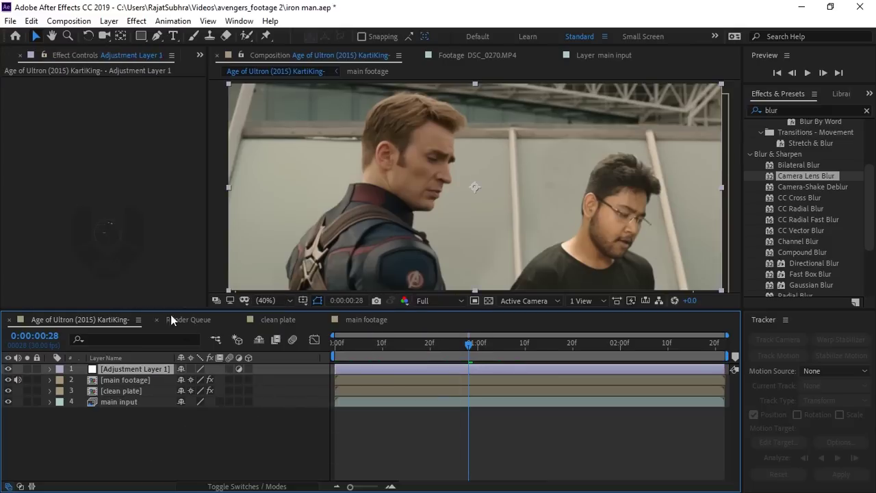
{"action": "right_click", "coordinate": [133, 128]}
{"action": "mouse_move", "coordinate": [301, 173]}
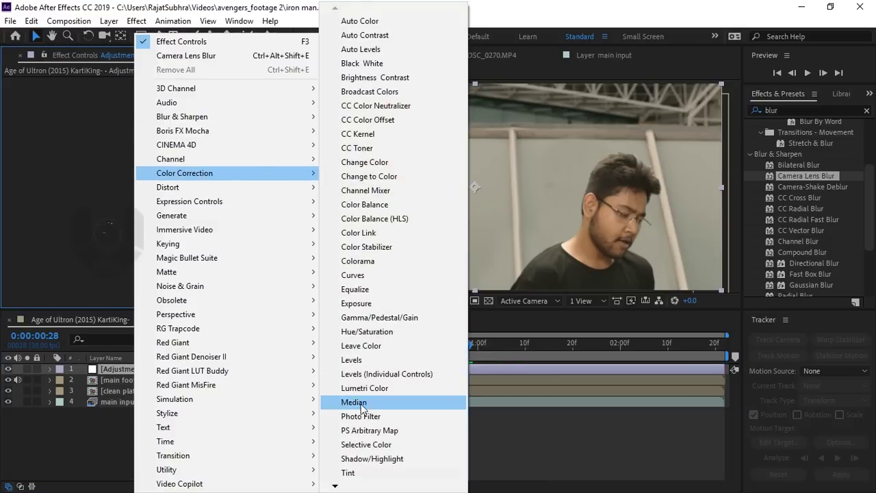
{"action": "left_click", "coordinate": [366, 390]}
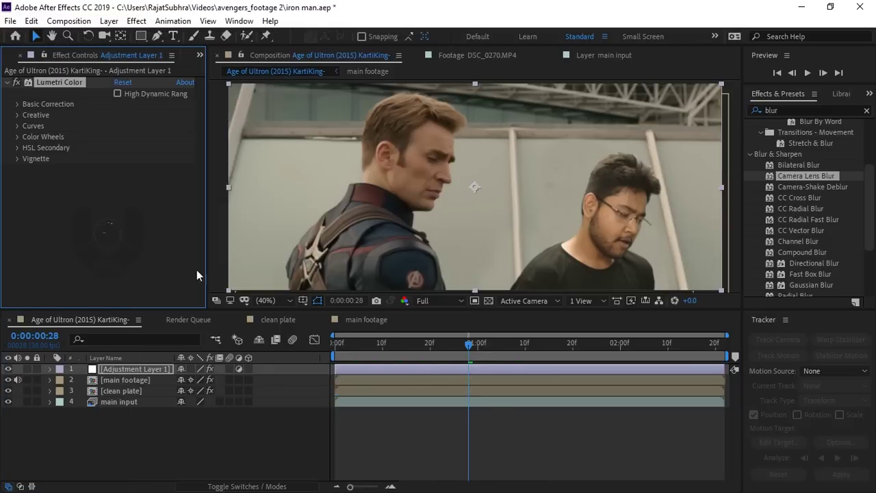
Set the adjustment layer's Contrast to 9, tint the shadows, and raise Faded Film to 23.
{"action": "left_click", "coordinate": [17, 105]}
{"action": "left_click_drag", "start_coordinate": [118, 204], "coordinate": [124, 204]}
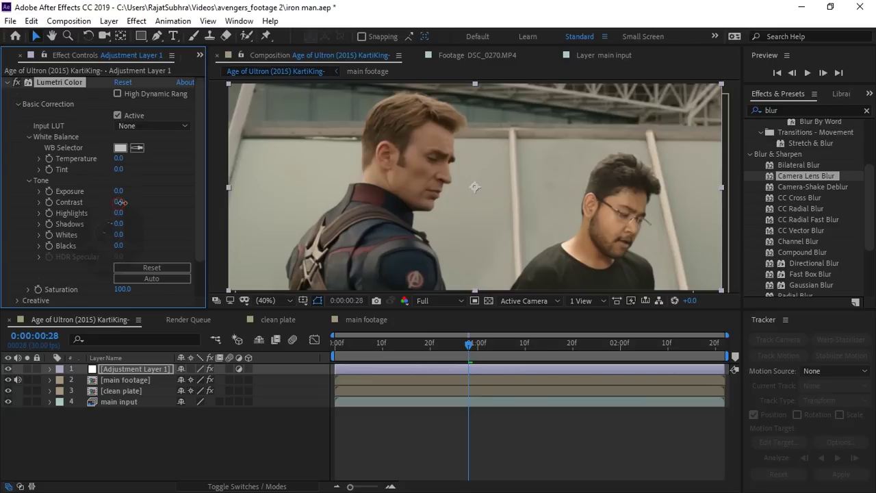
{"action": "scroll", "coordinate": [200, 172], "scroll_direction": "down", "scroll_amount": 2}
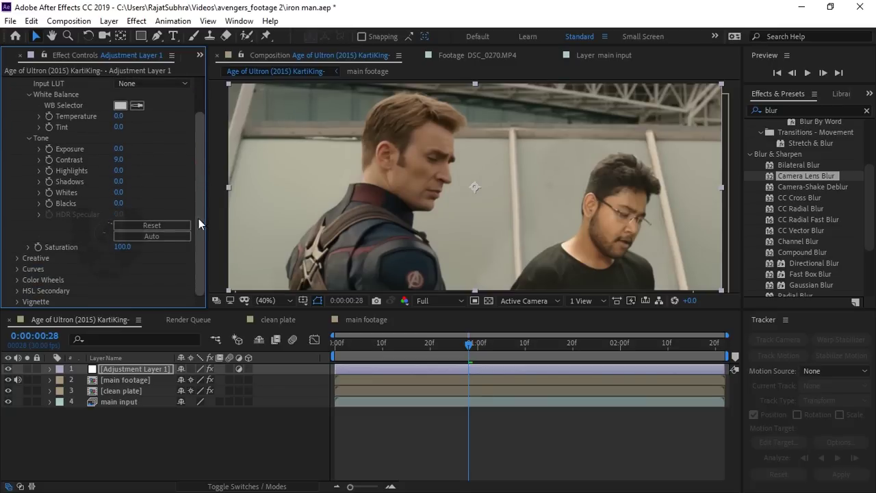
{"action": "left_click", "coordinate": [16, 262]}
{"action": "scroll", "coordinate": [151, 213], "scroll_direction": "down", "scroll_amount": 6}
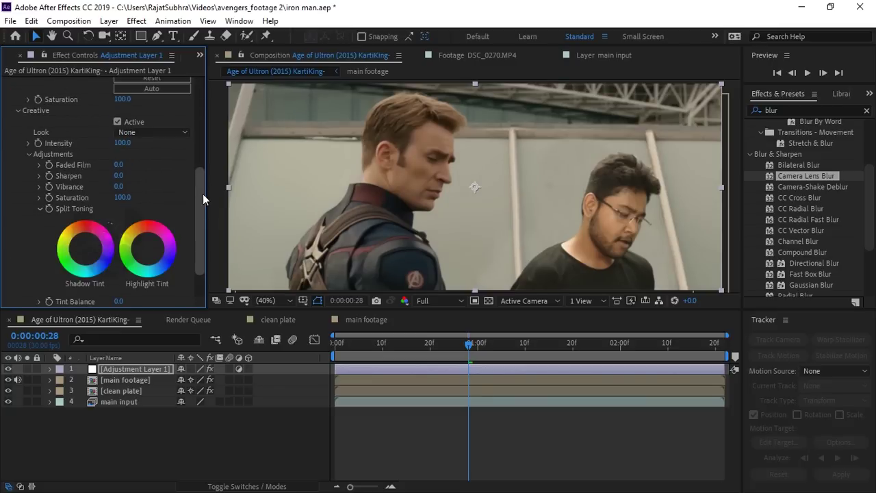
{"action": "scroll", "coordinate": [203, 194], "scroll_direction": "down", "scroll_amount": 1}
{"action": "left_click_drag", "start_coordinate": [96, 239], "coordinate": [101, 242]}
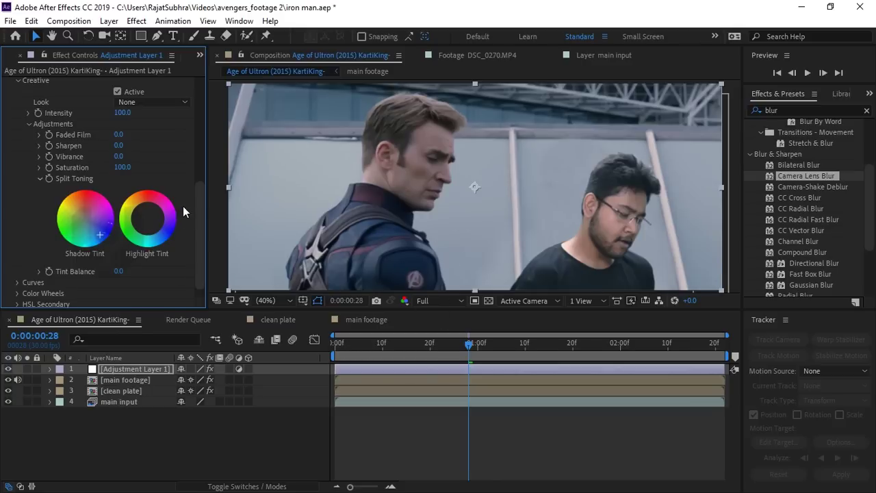
{"action": "scroll", "coordinate": [192, 199], "scroll_direction": "up", "scroll_amount": 1}
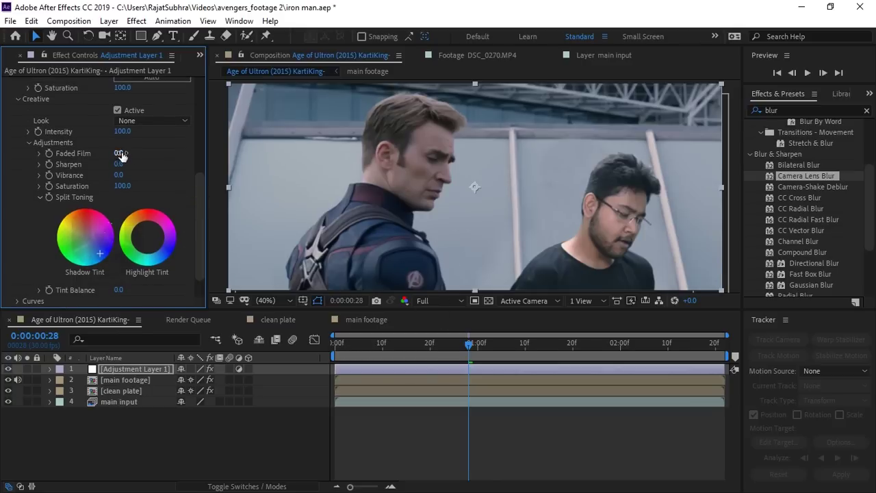
{"action": "left_click_drag", "start_coordinate": [118, 154], "coordinate": [135, 151]}
{"action": "left_click_drag", "start_coordinate": [574, 345], "coordinate": [641, 347]}
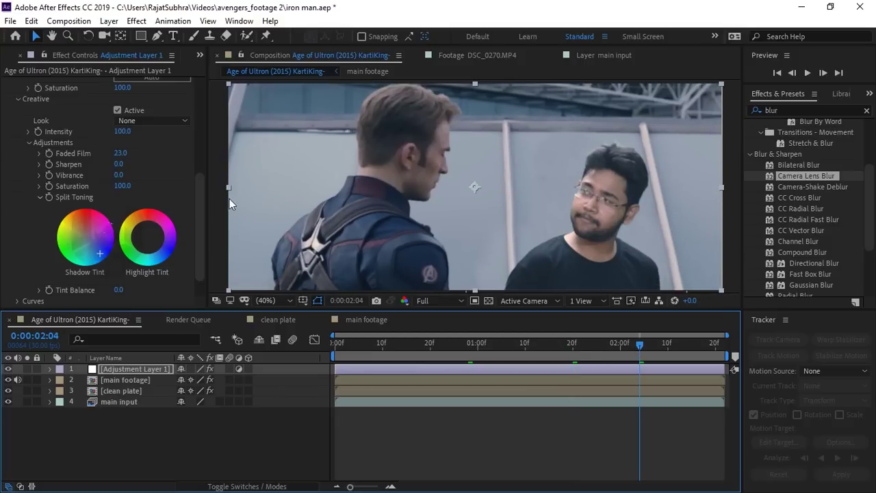
Nudge the Lumetri curve and pull the blue curve down, checking the grade at 0:00:01:12.
{"action": "scroll", "coordinate": [199, 235], "scroll_direction": "down", "scroll_amount": 1}
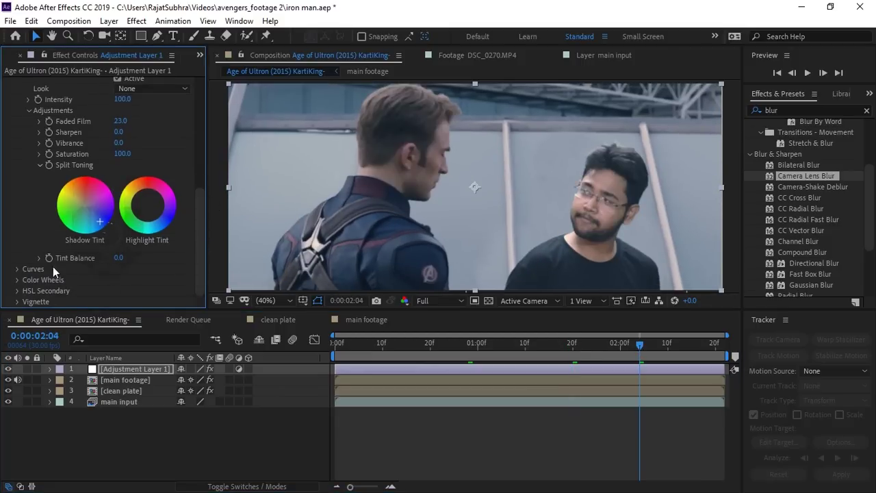
{"action": "left_click", "coordinate": [17, 269]}
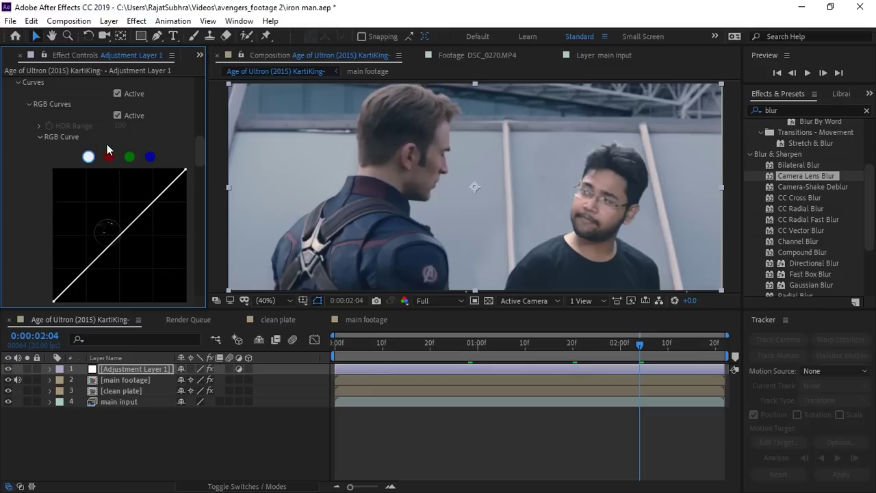
{"action": "mouse_move", "coordinate": [120, 240]}
{"action": "left_mouse_down"}
{"action": "mouse_move", "coordinate": [119, 230]}
{"action": "mouse_move", "coordinate": [131, 239]}
{"action": "left_mouse_up"}
{"action": "left_click", "coordinate": [150, 158]}
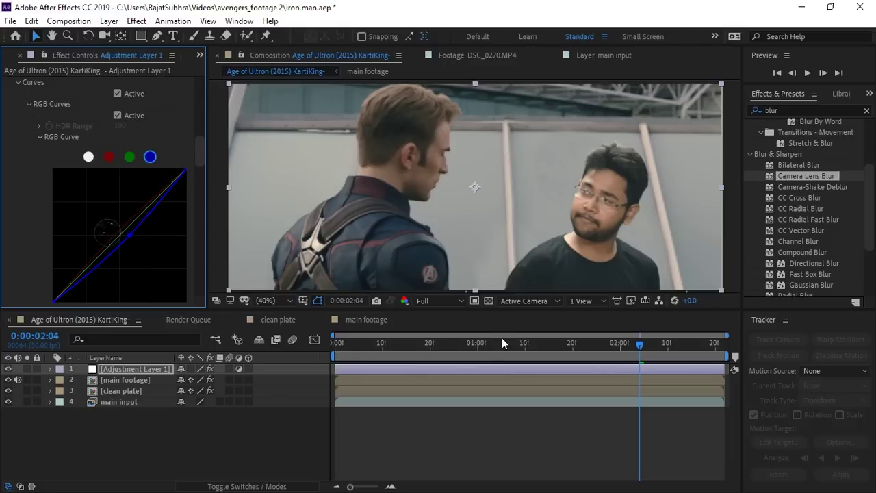
{"action": "left_click", "coordinate": [567, 352]}
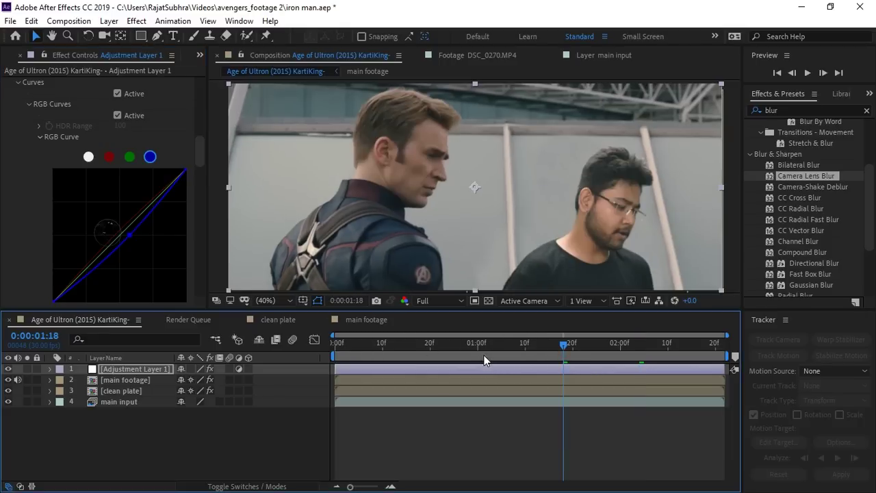
{"action": "left_click", "coordinate": [477, 353]}
{"action": "left_click", "coordinate": [535, 352]}
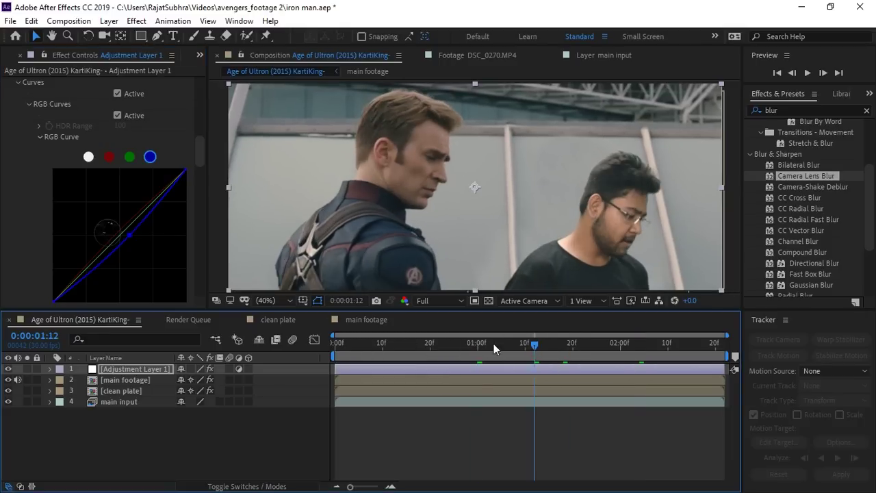
{"action": "scroll", "coordinate": [199, 136], "scroll_direction": "up", "scroll_amount": 5}
{"action": "scroll", "coordinate": [67, 139], "scroll_direction": "up", "scroll_amount": 5}
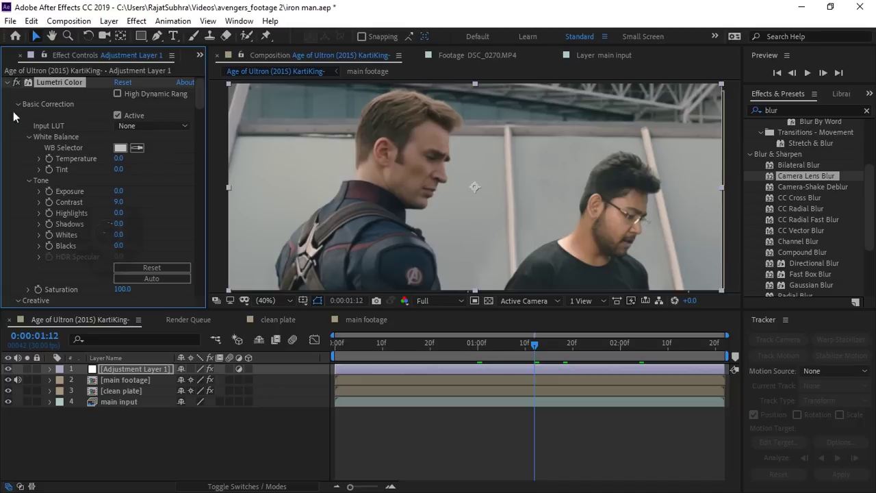
Lower main footage's Lumetri Contrast to -27 and set Blacks to 1.0, then review the shot.
{"action": "left_click", "coordinate": [116, 381]}
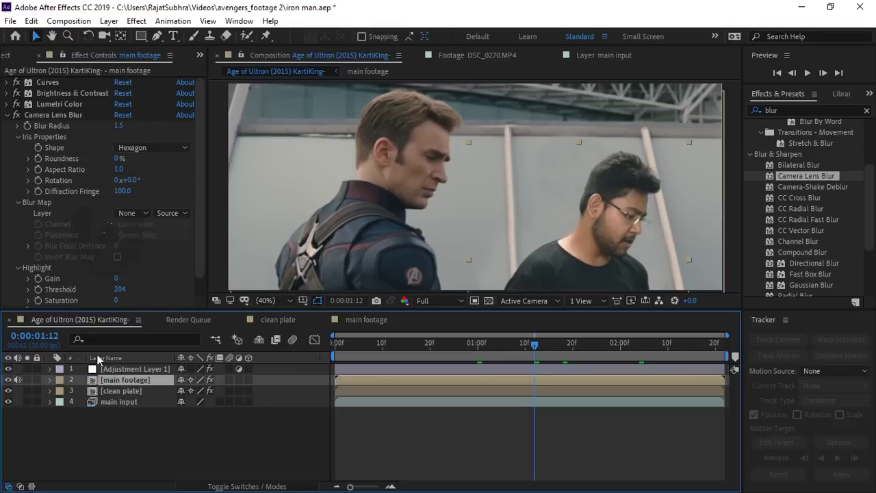
{"action": "left_click", "coordinate": [8, 115]}
{"action": "left_click", "coordinate": [7, 104]}
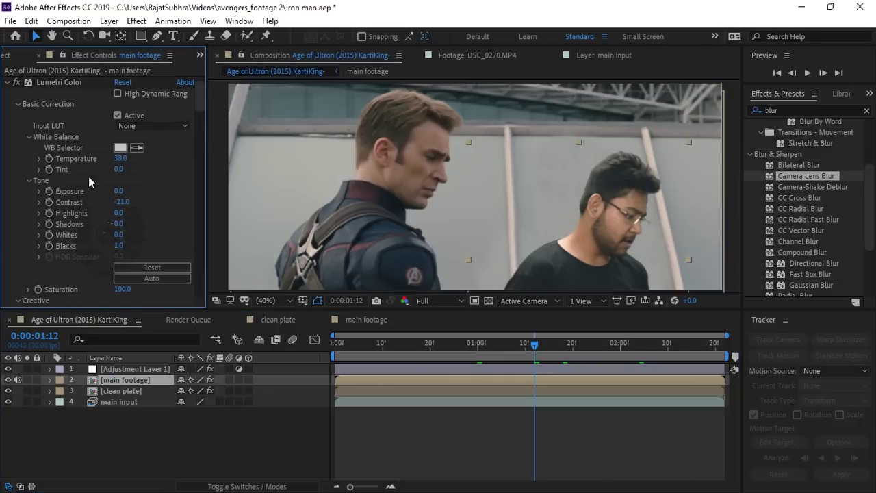
{"action": "left_click_drag", "start_coordinate": [118, 203], "coordinate": [115, 202]}
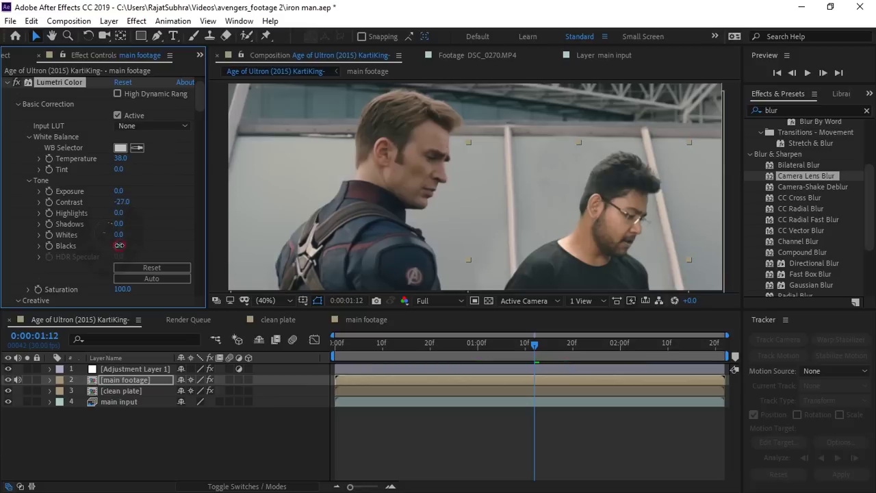
{"action": "left_click", "coordinate": [118, 246]}
{"action": "type", "text": "1"}
{"action": "left_click", "coordinate": [262, 432]}
{"action": "left_click_drag", "start_coordinate": [517, 351], "coordinate": [671, 351]}
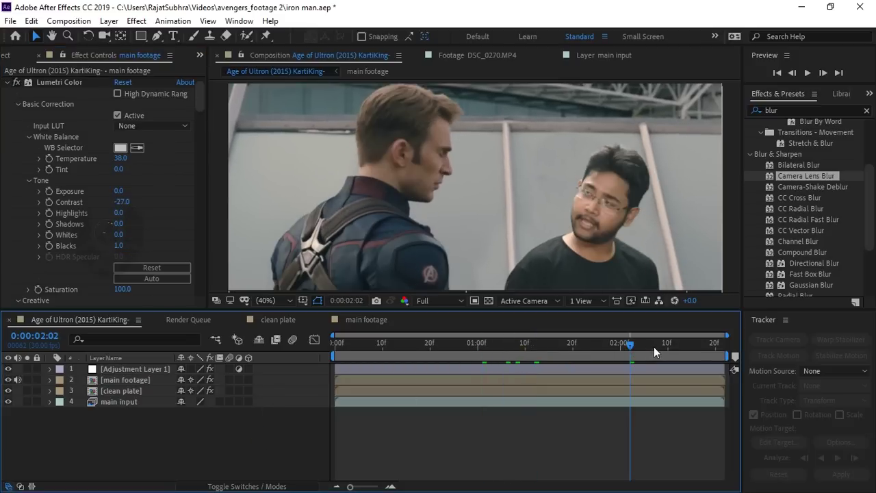
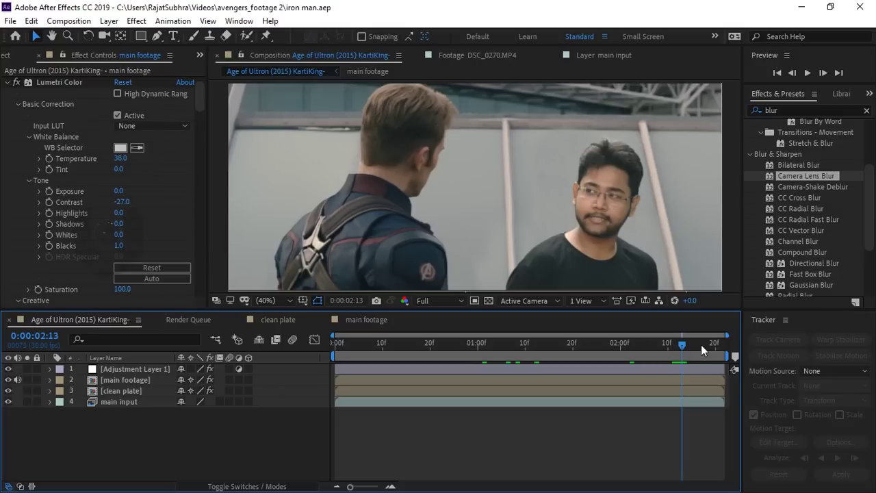
Move the playhead to the last frame, 0:00:02:21, and zoom in on the presenter's glasses.
{"action": "left_click_drag", "start_coordinate": [701, 345], "coordinate": [724, 345]}
{"action": "scroll", "coordinate": [617, 195], "scroll_direction": "up", "scroll_amount": 1}
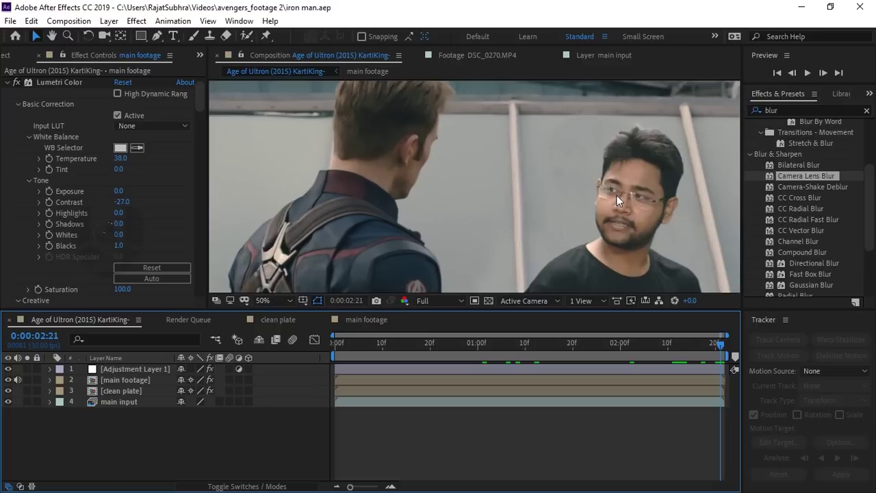
{"action": "scroll", "coordinate": [633, 196], "scroll_direction": "up", "scroll_amount": 3}
{"action": "left_click_drag", "start_coordinate": [633, 196], "coordinate": [501, 215]}
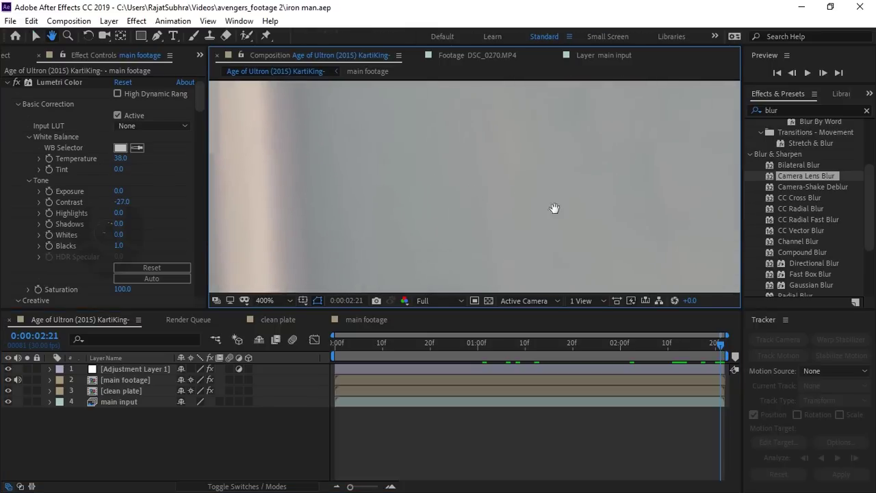
{"action": "scroll", "coordinate": [495, 198], "scroll_direction": "down", "scroll_amount": 2}
{"action": "scroll", "coordinate": [495, 198], "scroll_direction": "down", "scroll_amount": 3}
{"action": "scroll", "coordinate": [498, 183], "scroll_direction": "up", "scroll_amount": 6}
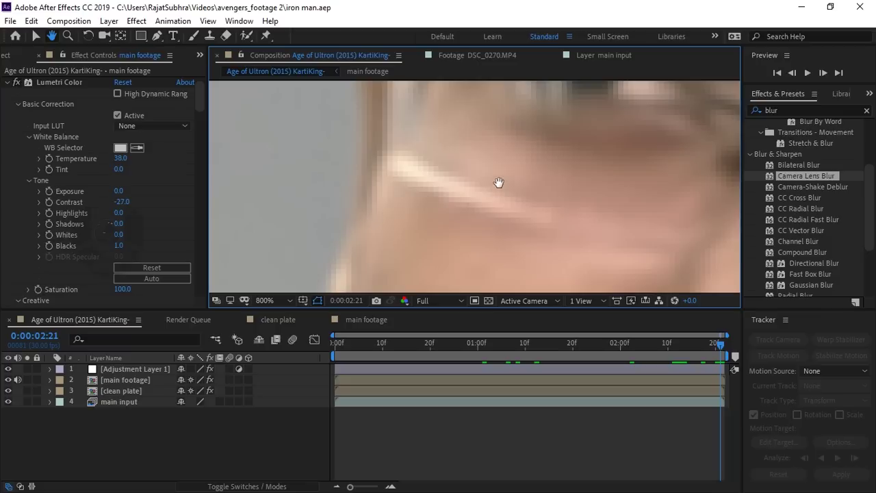
Collapse Adjustment Layer 1's Lumetri Color effect and deselect all layers.
{"action": "left_click", "coordinate": [502, 186]}
{"action": "scroll", "coordinate": [503, 187], "scroll_direction": "down", "scroll_amount": 3}
{"action": "scroll", "coordinate": [504, 185], "scroll_direction": "down", "scroll_amount": 2}
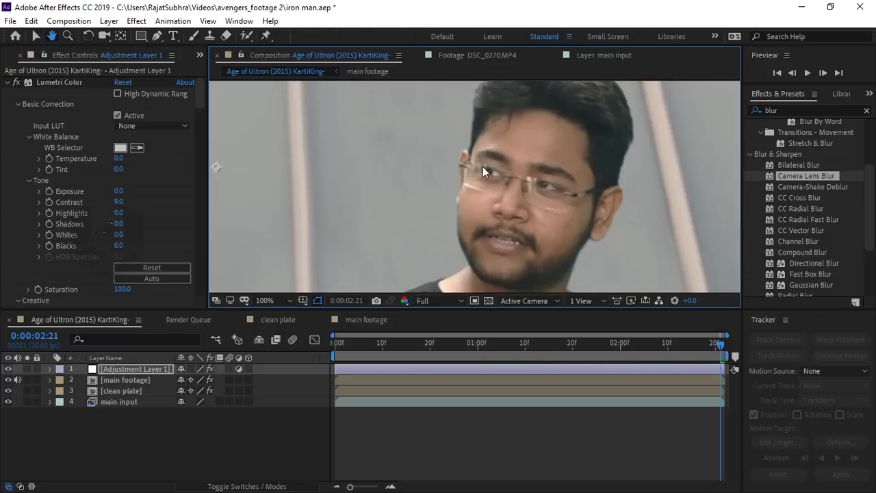
{"action": "left_click", "coordinate": [8, 83]}
{"action": "left_click", "coordinate": [103, 439]}
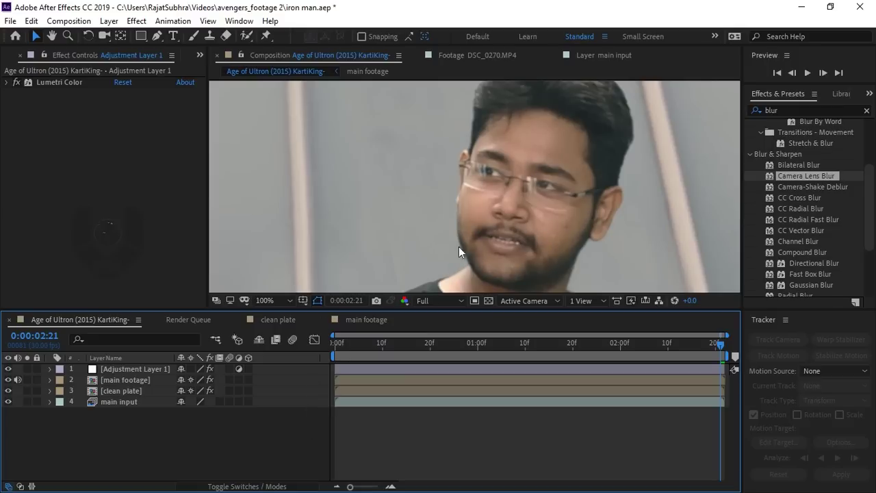
In File Explorer, browse to Videos > avengers_footage 2 > iron man > (Footage) > roto.
{"action": "key", "text": "alt+Tab"}
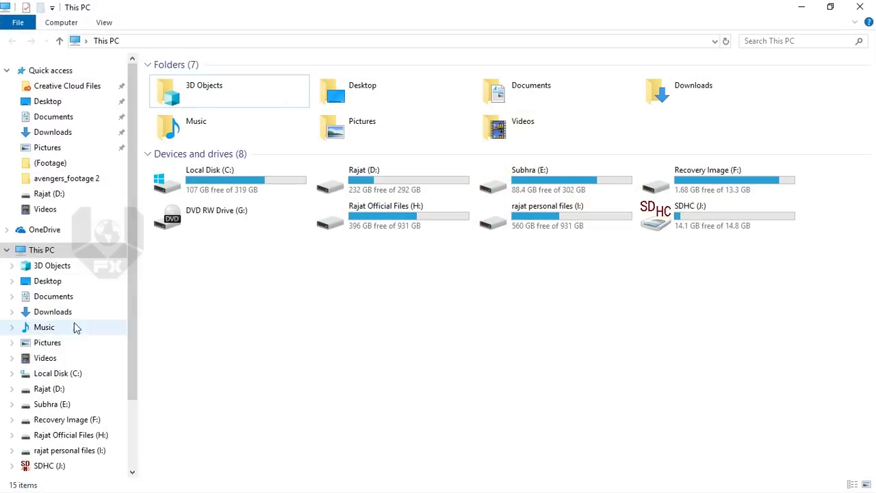
{"action": "left_click", "coordinate": [68, 358]}
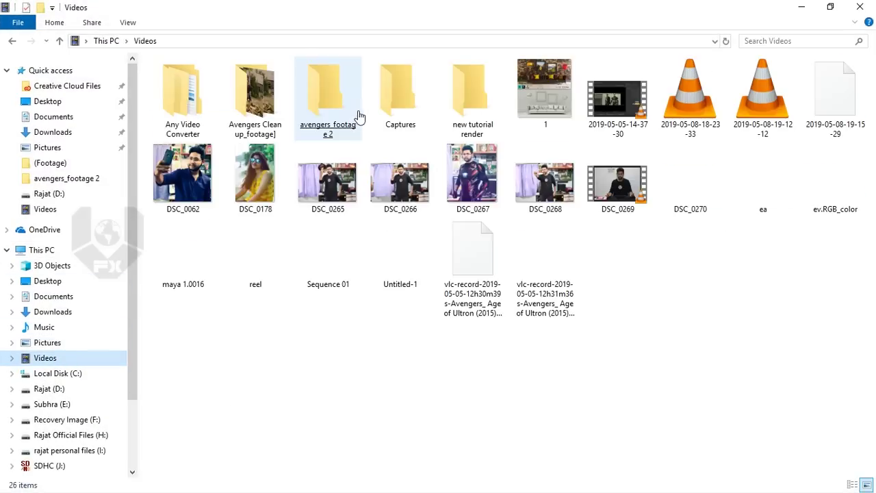
{"action": "left_click", "coordinate": [333, 120]}
{"action": "double_click", "coordinate": [334, 120]}
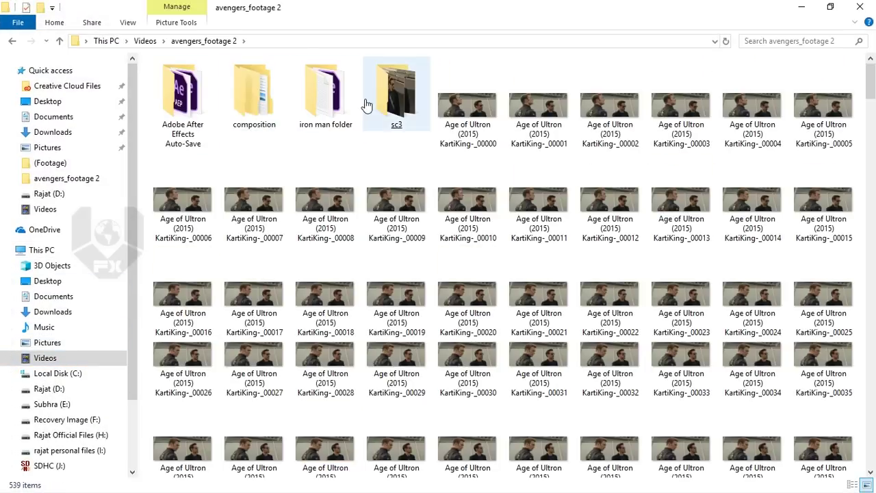
{"action": "double_click", "coordinate": [327, 112]}
{"action": "double_click", "coordinate": [201, 108]}
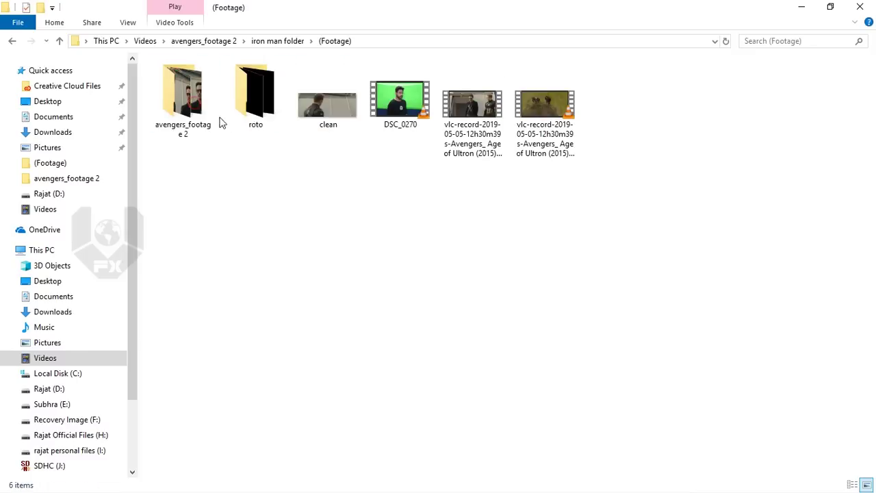
{"action": "double_click", "coordinate": [254, 97]}
Step through the alpha matte PNGs in the photo viewer, then return to After Effects.
{"action": "double_click", "coordinate": [200, 96]}
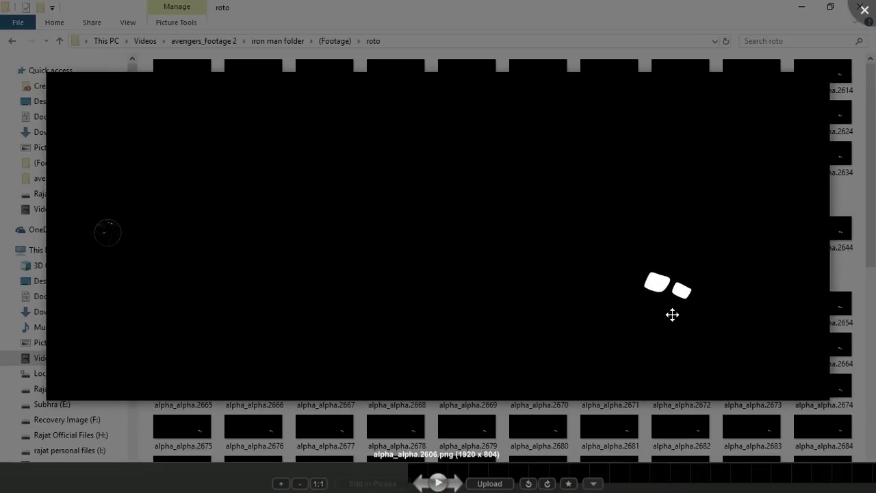
{"action": "key", "text": "Right"}
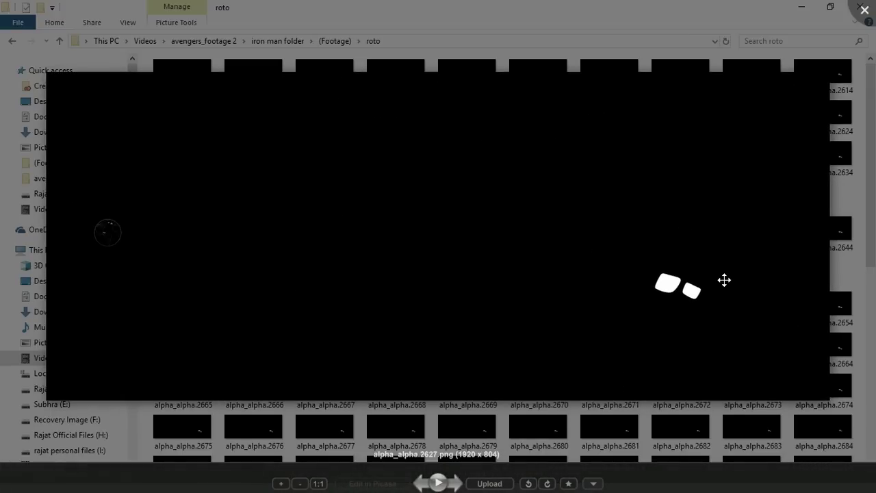
{"action": "key", "text": "Escape"}
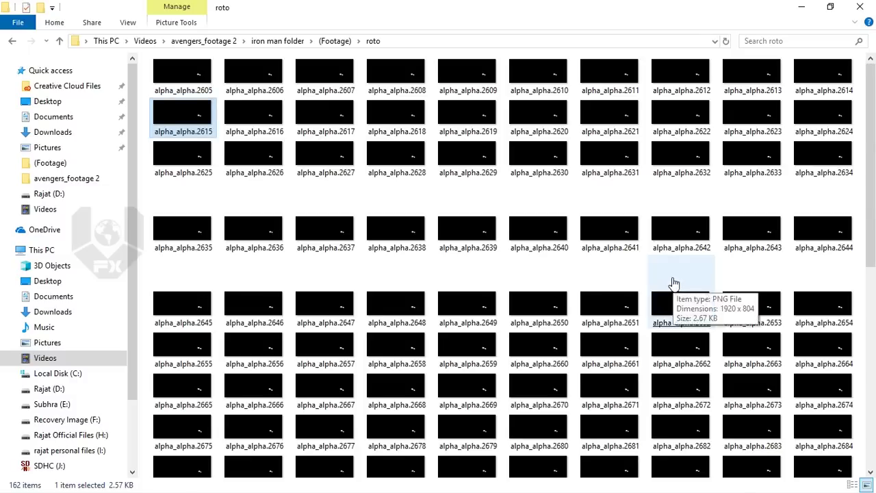
{"action": "key", "text": "alt+Tab"}
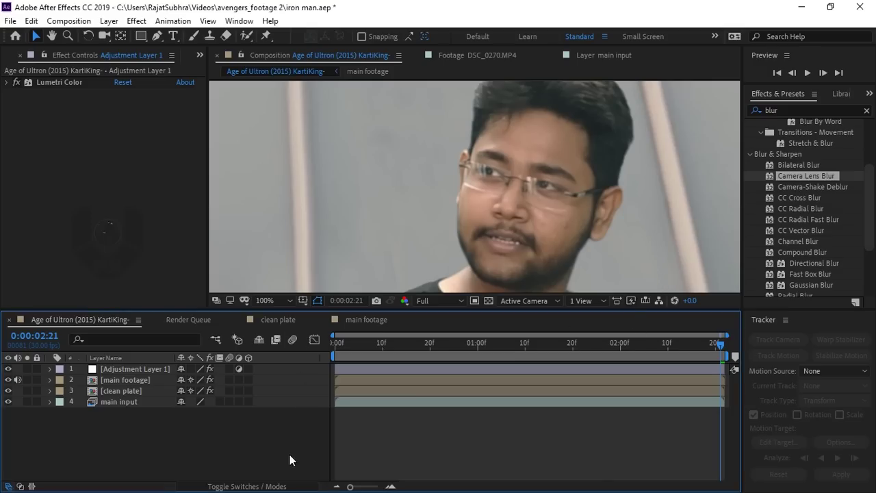
{"action": "left_click", "coordinate": [288, 301]}
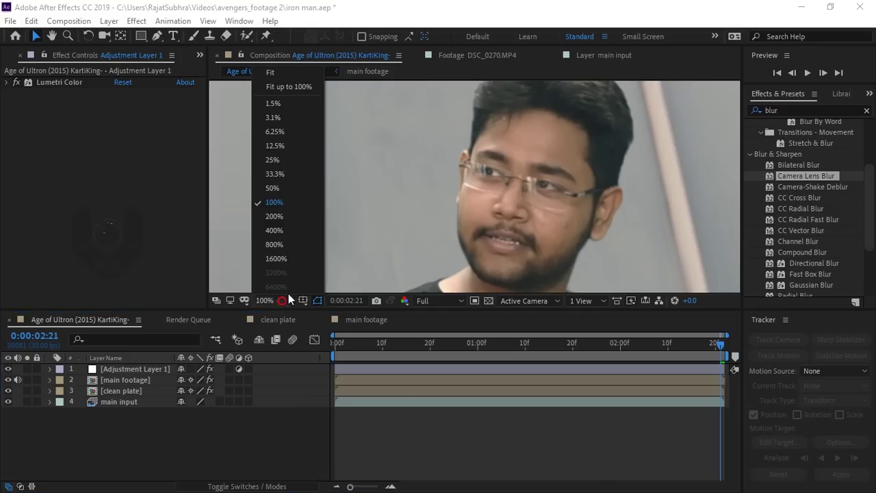
{"action": "left_click", "coordinate": [290, 74]}
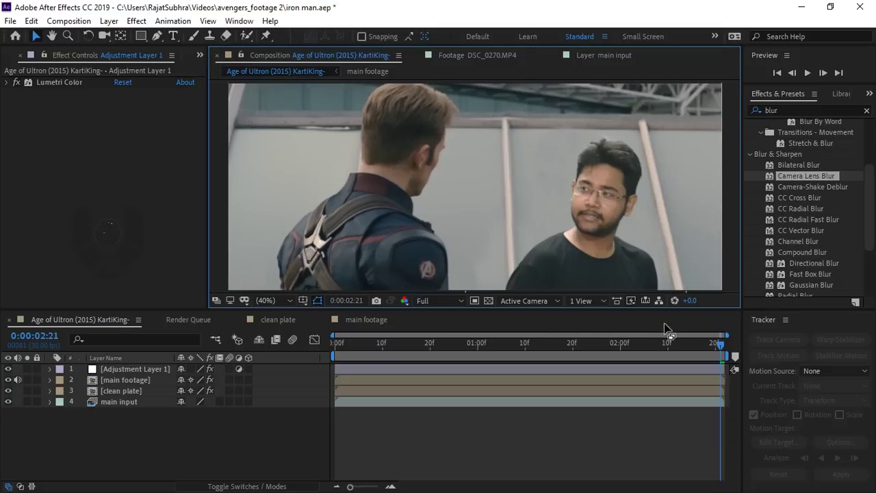
{"action": "scroll", "coordinate": [615, 192], "scroll_direction": "up", "scroll_amount": 5}
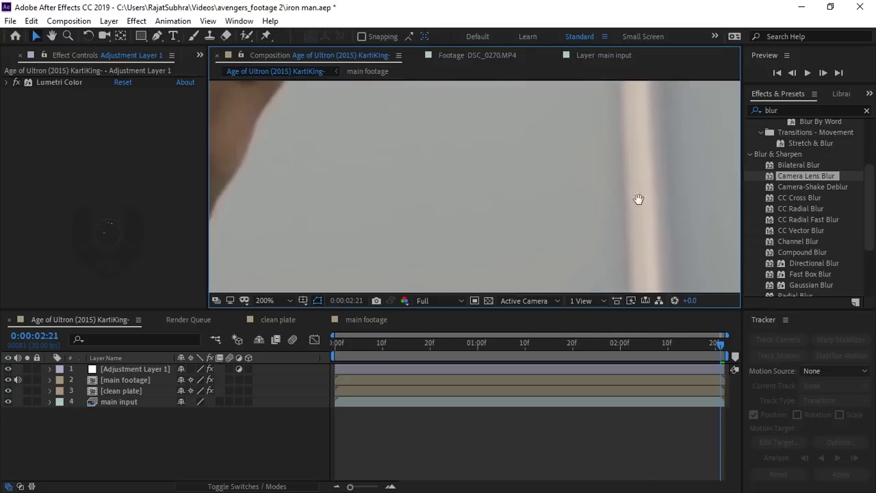
{"action": "scroll", "coordinate": [586, 219], "scroll_direction": "down", "scroll_amount": 2}
{"action": "scroll", "coordinate": [528, 231], "scroll_direction": "down", "scroll_amount": 2}
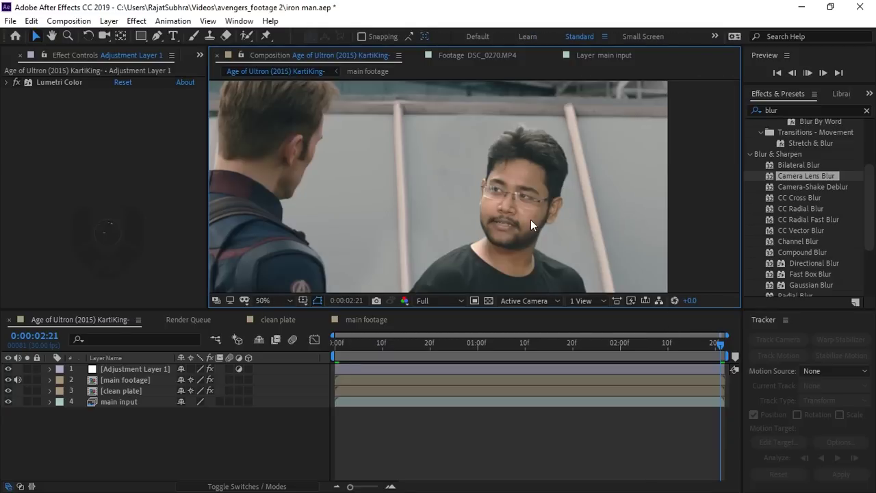
{"action": "key", "text": "space"}
{"action": "scroll", "coordinate": [533, 222], "scroll_direction": "up", "scroll_amount": 2}
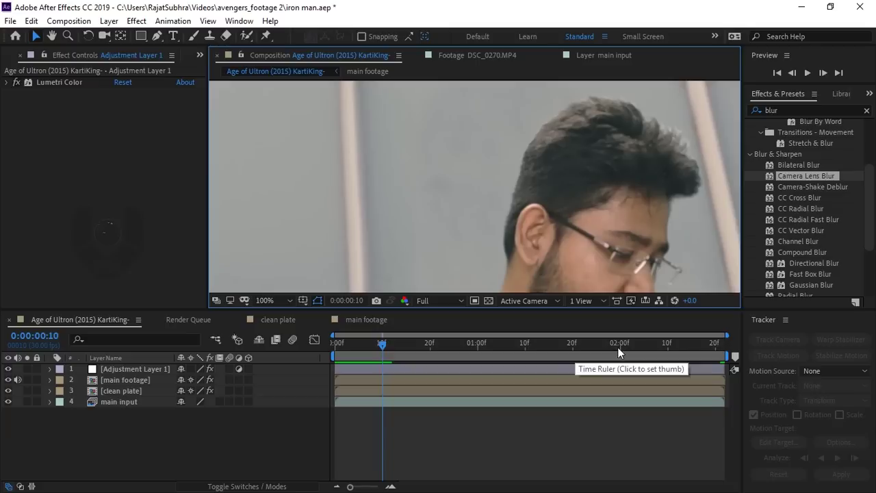
{"action": "key", "text": "space"}
{"action": "mouse_move", "coordinate": [564, 207]}
{"action": "left_mouse_down"}
{"action": "mouse_move", "coordinate": [559, 190]}
{"action": "mouse_move", "coordinate": [357, 256]}
{"action": "left_mouse_up"}
{"action": "left_click", "coordinate": [276, 301]}
{"action": "left_click", "coordinate": [284, 214]}
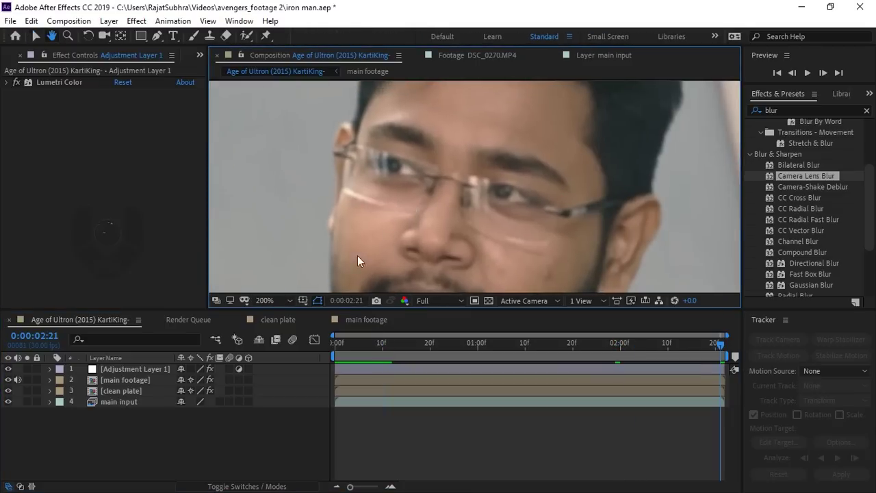
Add a new near-black (#06090A) solid layer named glass to the composition.
{"action": "key", "text": "v"}
{"action": "right_click", "coordinate": [204, 426]}
{"action": "left_click", "coordinate": [245, 292]}
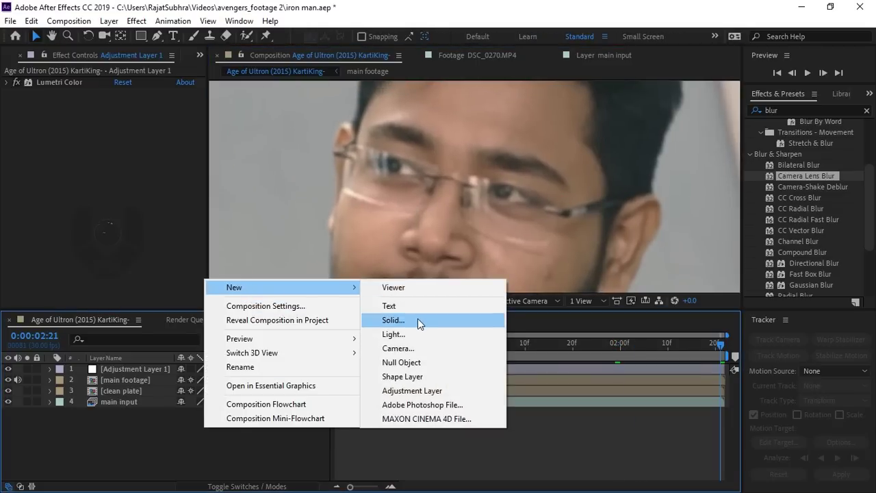
{"action": "left_click", "coordinate": [395, 320]}
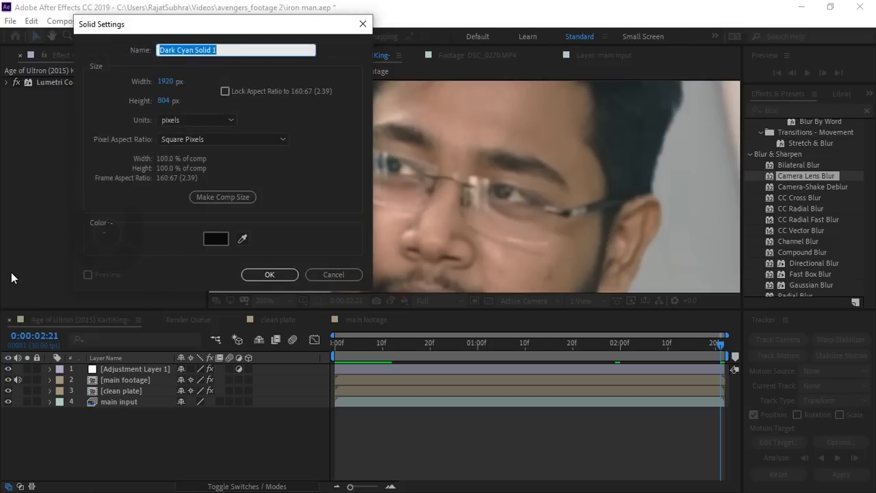
{"action": "type", "text": "glass"}
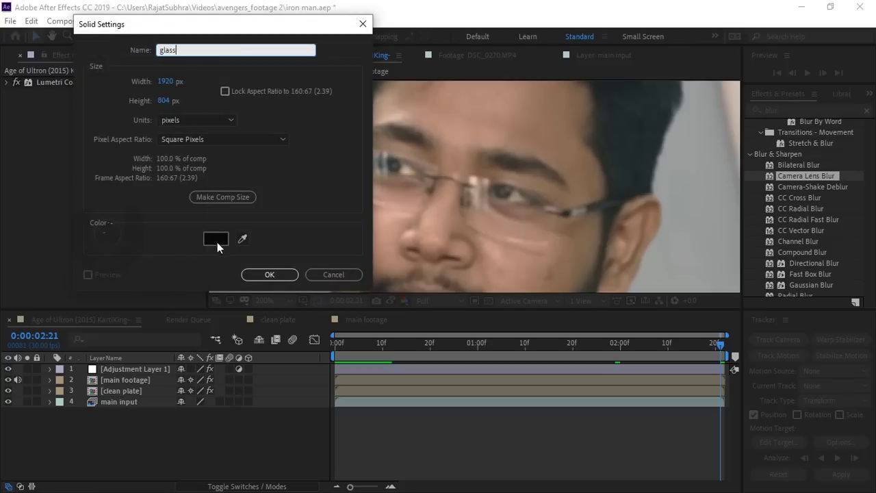
{"action": "left_click", "coordinate": [215, 239]}
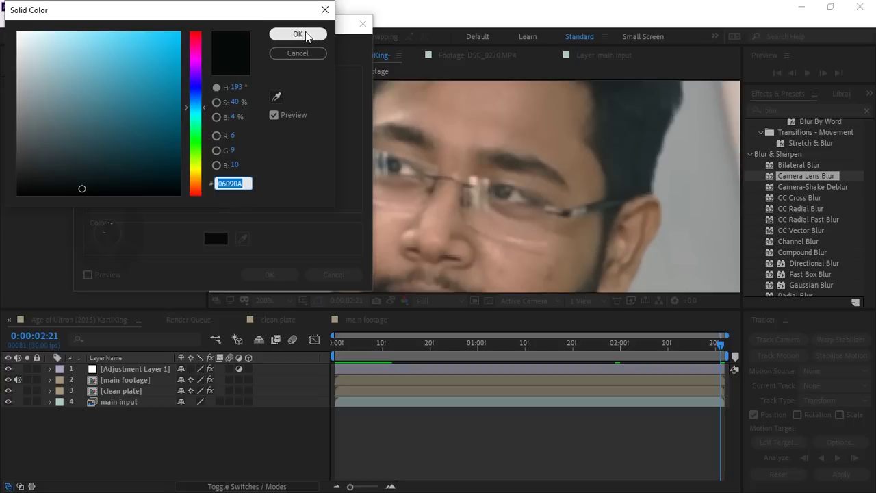
{"action": "left_click", "coordinate": [305, 40]}
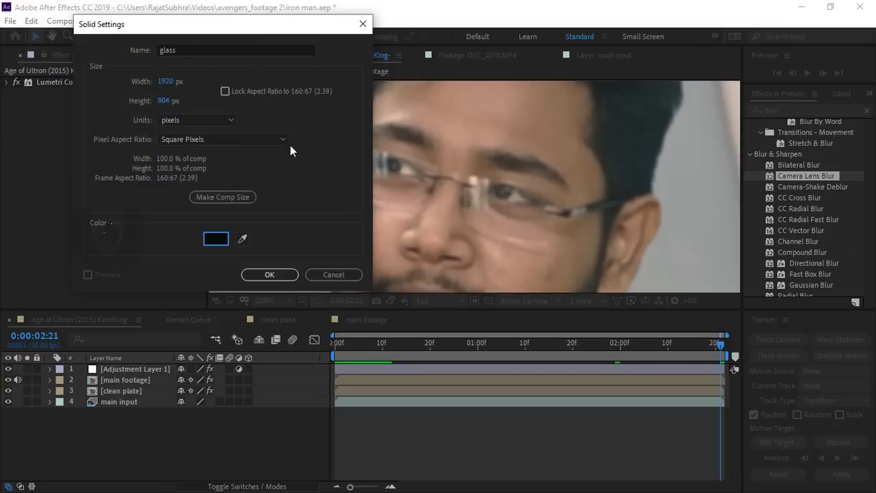
{"action": "left_click", "coordinate": [272, 276]}
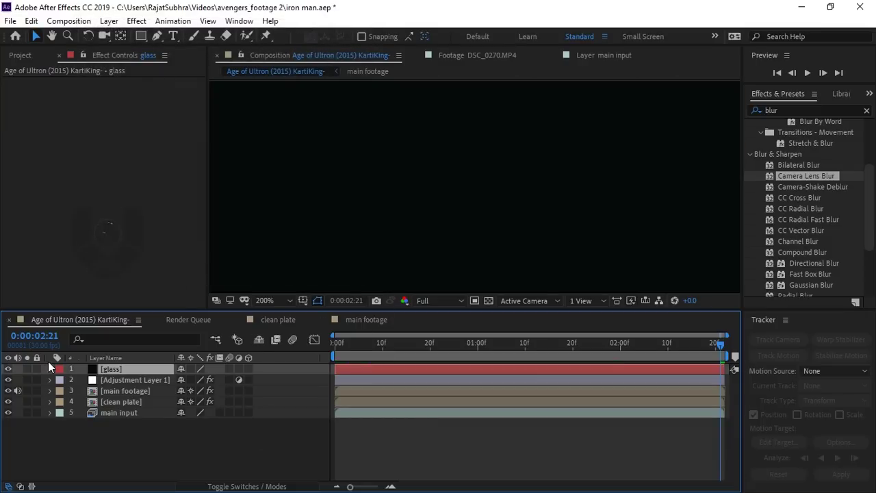
Hide the glass solid, then draw a trial Pen mask and delete it.
{"action": "left_click", "coordinate": [7, 369]}
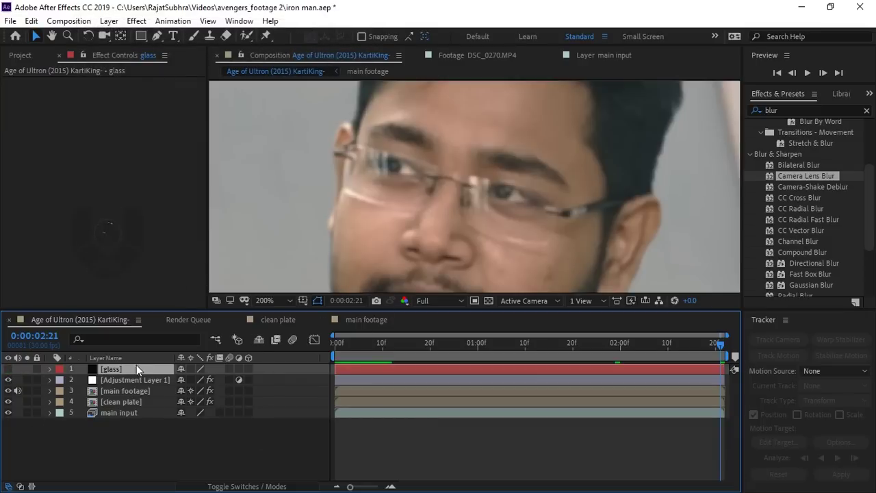
{"action": "left_click", "coordinate": [157, 36]}
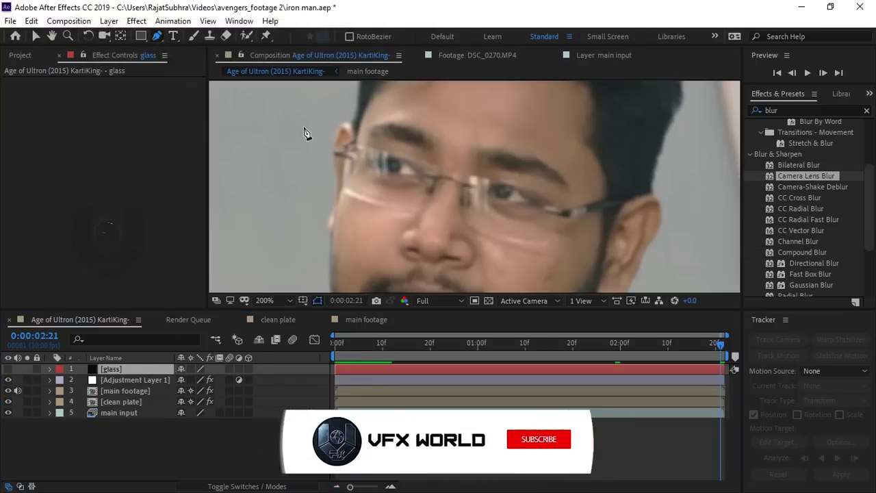
{"action": "left_click", "coordinate": [349, 152]}
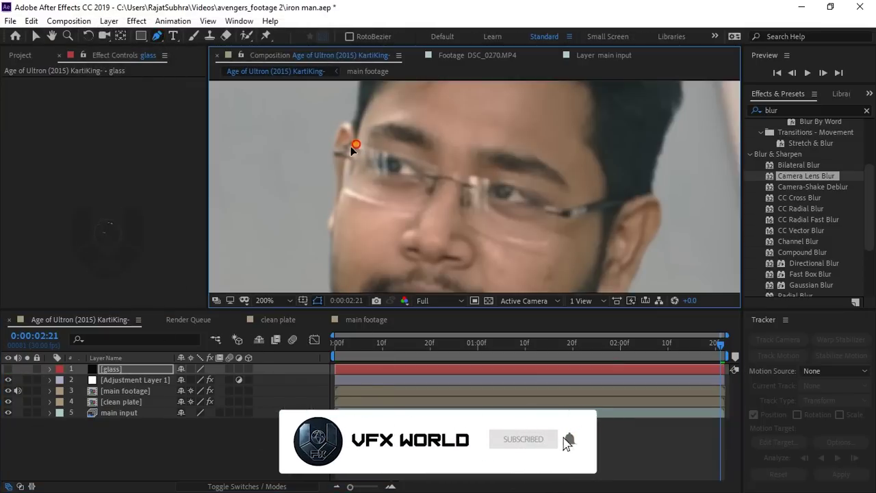
{"action": "left_click", "coordinate": [345, 189]}
{"action": "left_click", "coordinate": [366, 200]}
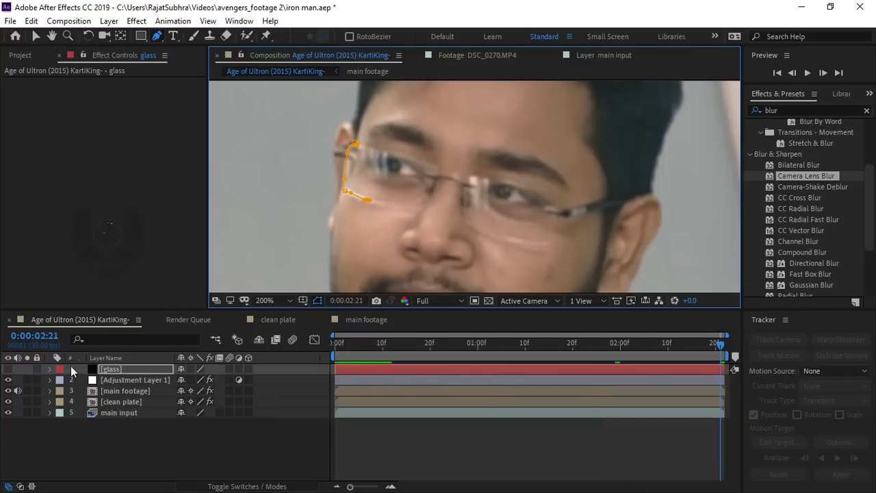
{"action": "key", "text": "m"}
{"action": "left_click", "coordinate": [82, 380]}
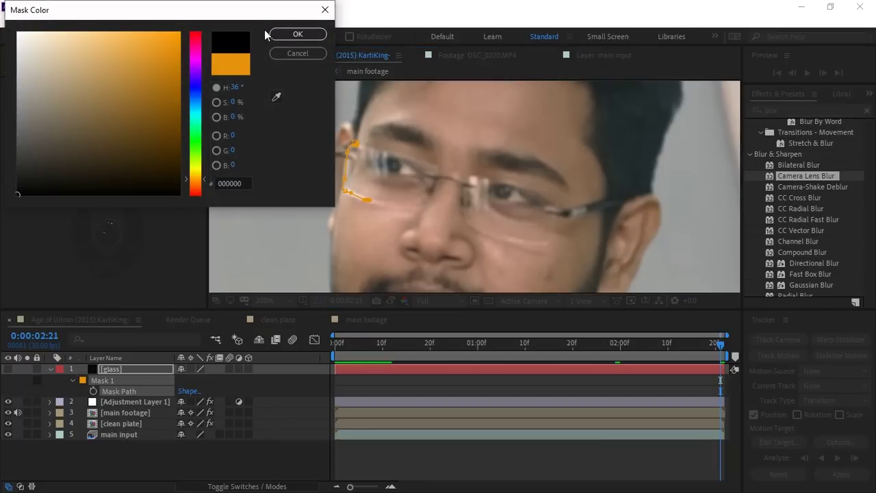
{"action": "left_click", "coordinate": [281, 34]}
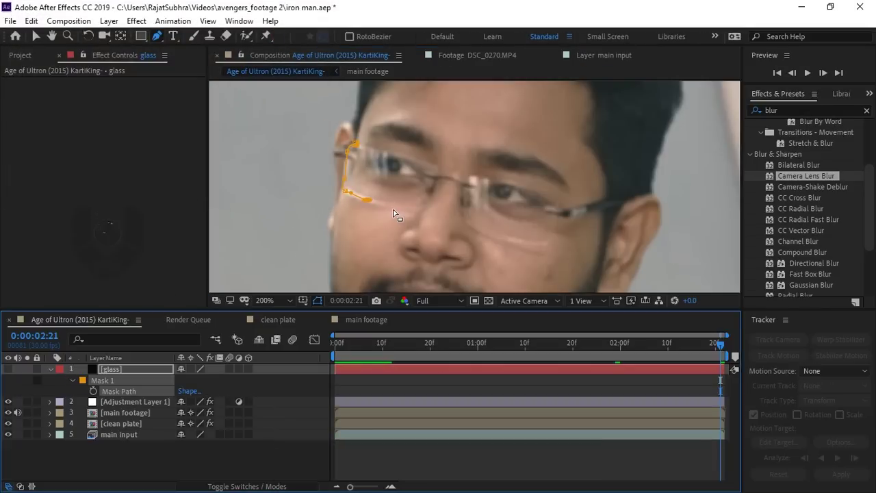
{"action": "key", "text": "Delete"}
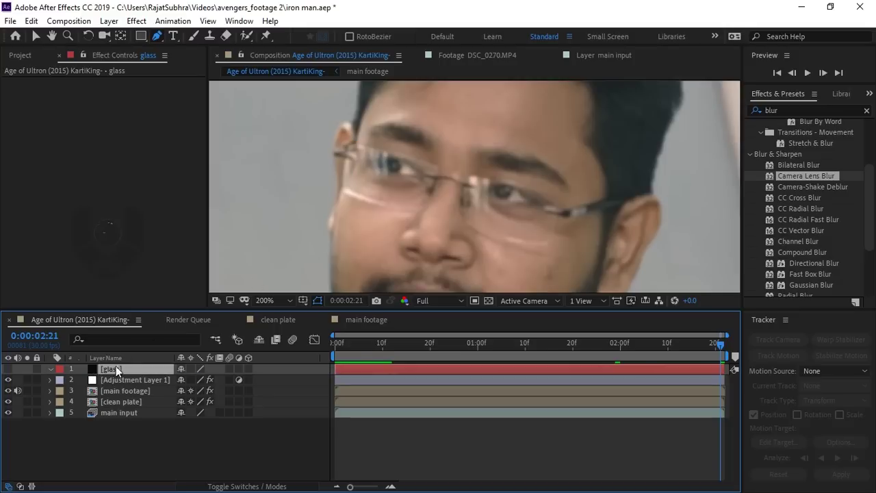
Trace a closed Pen mask around the left eyeglass lens.
{"action": "left_click", "coordinate": [354, 146]}
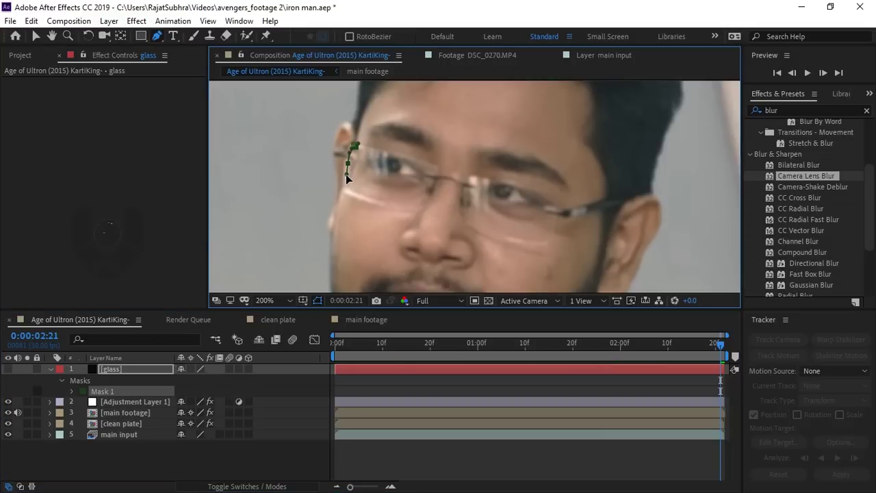
{"action": "left_click", "coordinate": [348, 189]}
{"action": "left_click", "coordinate": [363, 199]}
{"action": "left_click", "coordinate": [373, 201]}
{"action": "left_click", "coordinate": [383, 203]}
{"action": "left_click", "coordinate": [413, 208]}
{"action": "left_click", "coordinate": [426, 197]}
{"action": "left_click", "coordinate": [434, 173]}
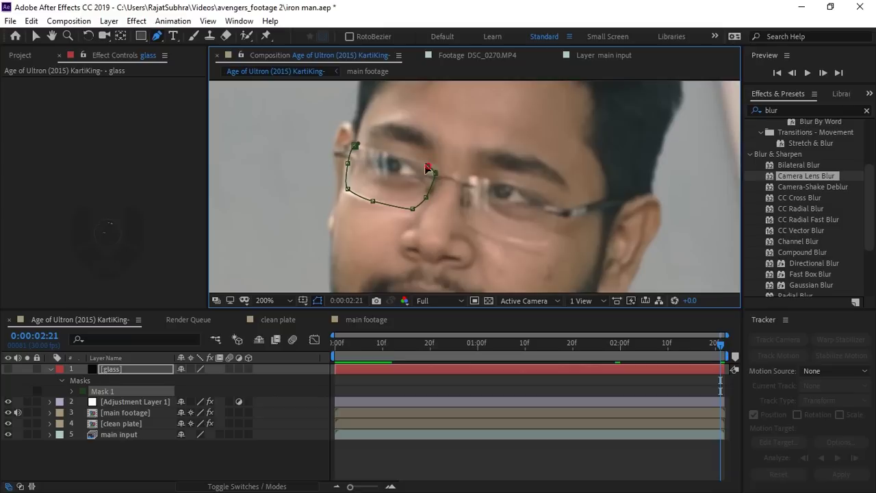
{"action": "left_click", "coordinate": [386, 152]}
{"action": "left_click", "coordinate": [354, 146]}
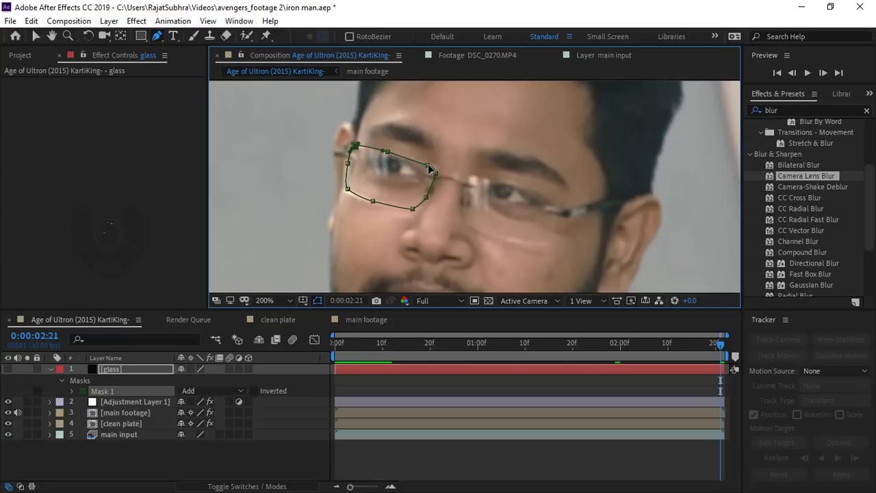
Trace a closed mask around the right lens and adjust its upper-right corner.
{"action": "left_click", "coordinate": [471, 176]}
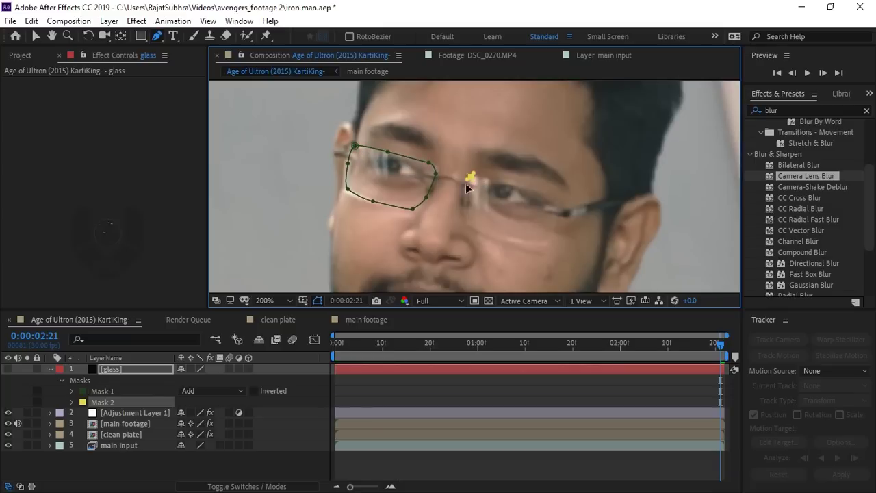
{"action": "left_click", "coordinate": [468, 221]}
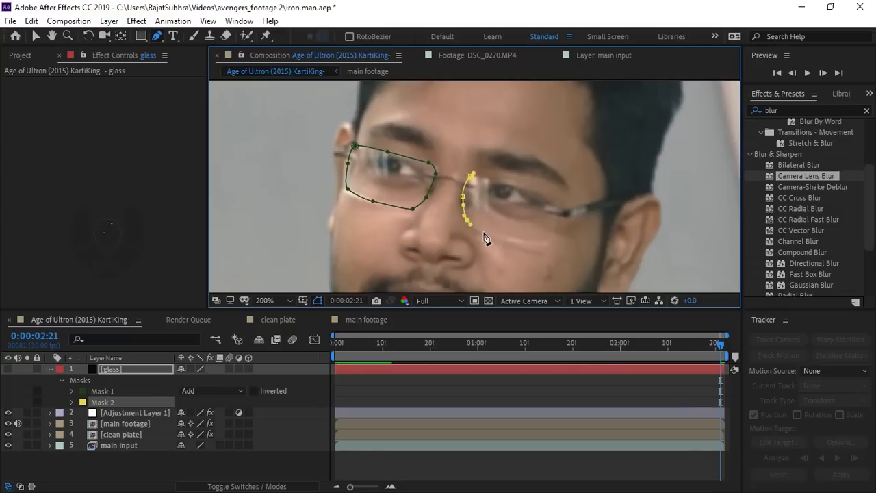
{"action": "left_click", "coordinate": [489, 234]}
{"action": "left_click", "coordinate": [523, 239]}
{"action": "left_click", "coordinate": [546, 239]}
{"action": "left_click", "coordinate": [553, 223]}
{"action": "left_click", "coordinate": [558, 201]}
{"action": "left_click", "coordinate": [552, 187]}
{"action": "left_click", "coordinate": [510, 182]}
{"action": "left_click", "coordinate": [471, 176]}
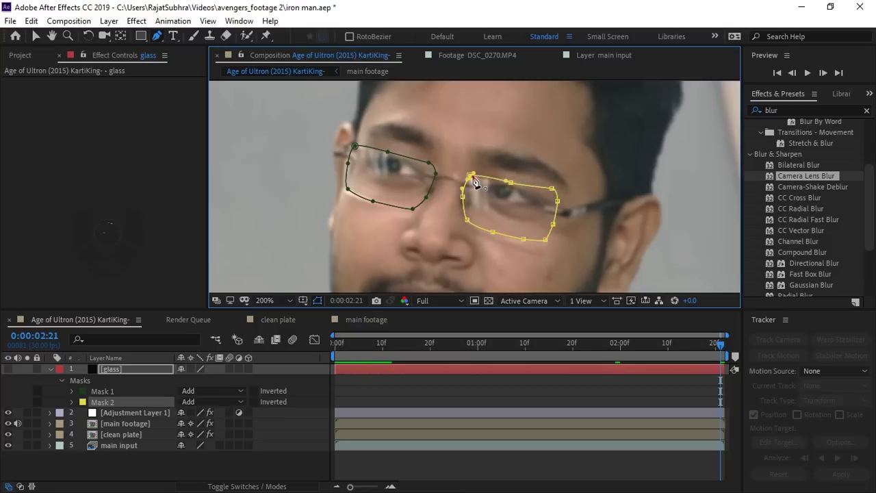
{"action": "left_click_drag", "start_coordinate": [558, 201], "coordinate": [552, 195]}
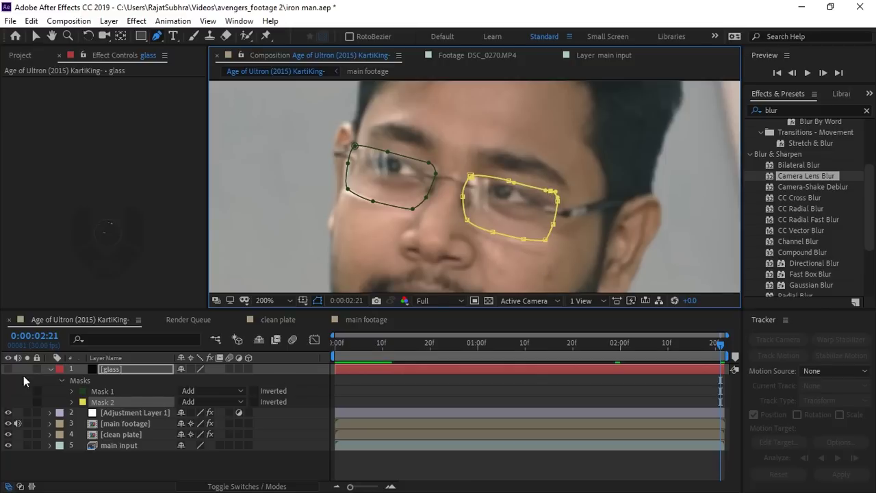
Unhide the glass layer, check it at Fit, then return to 200% centred on the face.
{"action": "left_click", "coordinate": [161, 460]}
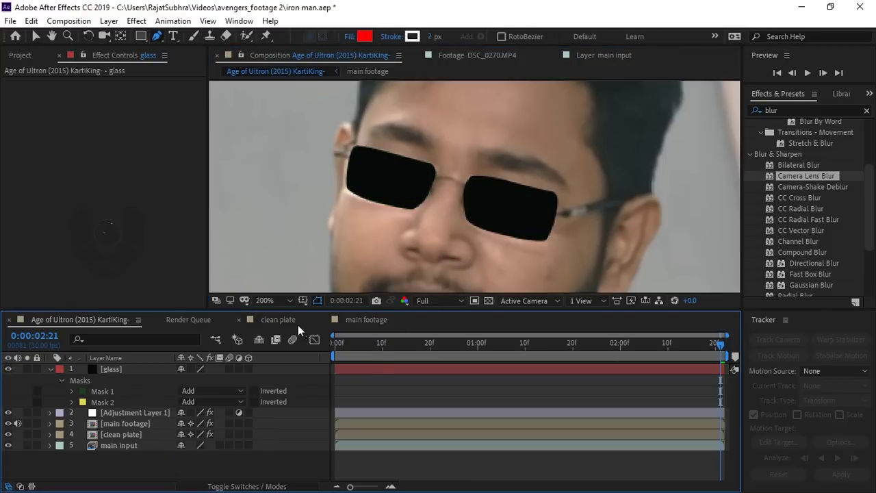
{"action": "left_click", "coordinate": [269, 301]}
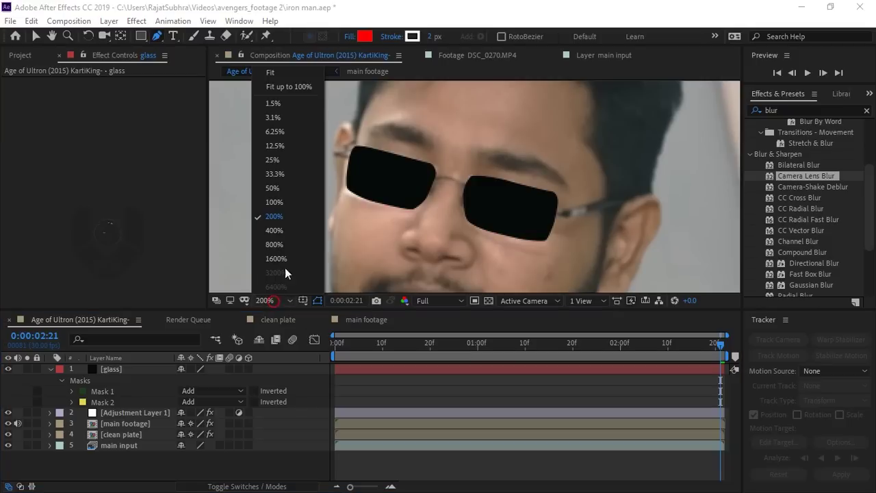
{"action": "left_click", "coordinate": [293, 87]}
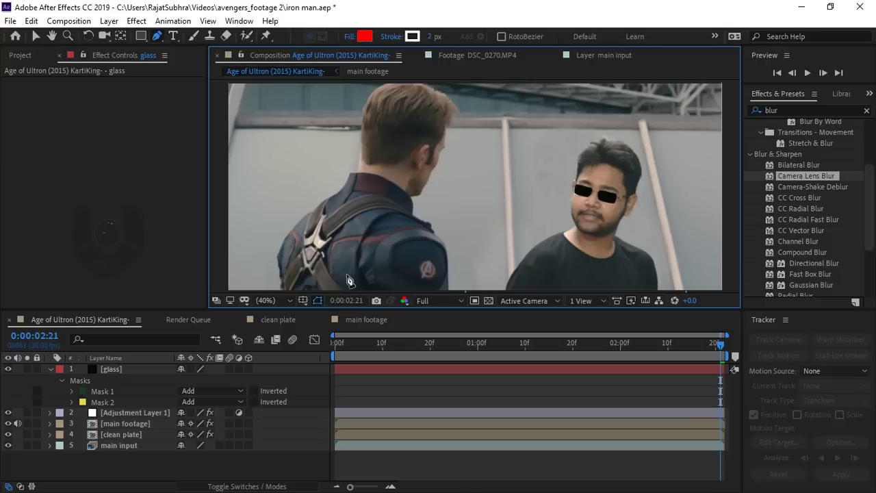
{"action": "left_click", "coordinate": [271, 300]}
{"action": "left_click", "coordinate": [287, 75]}
{"action": "left_click", "coordinate": [288, 300]}
{"action": "left_click", "coordinate": [274, 216]}
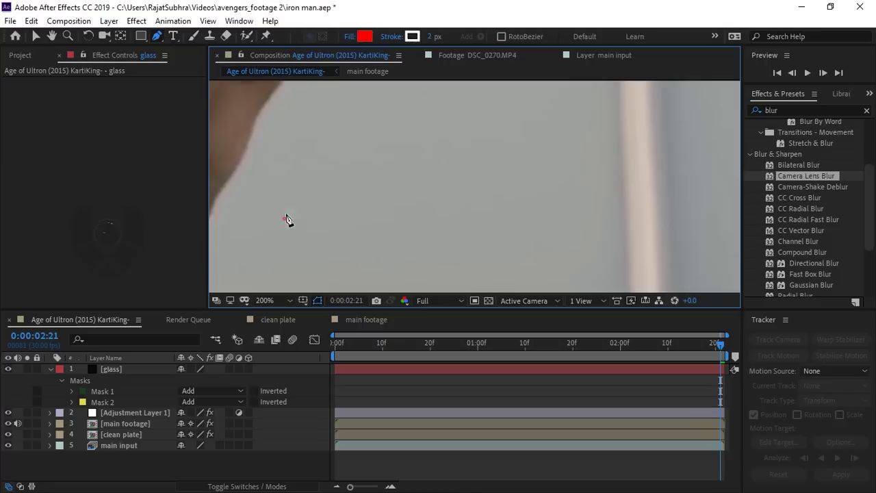
{"action": "left_click_drag", "start_coordinate": [616, 191], "coordinate": [321, 180]}
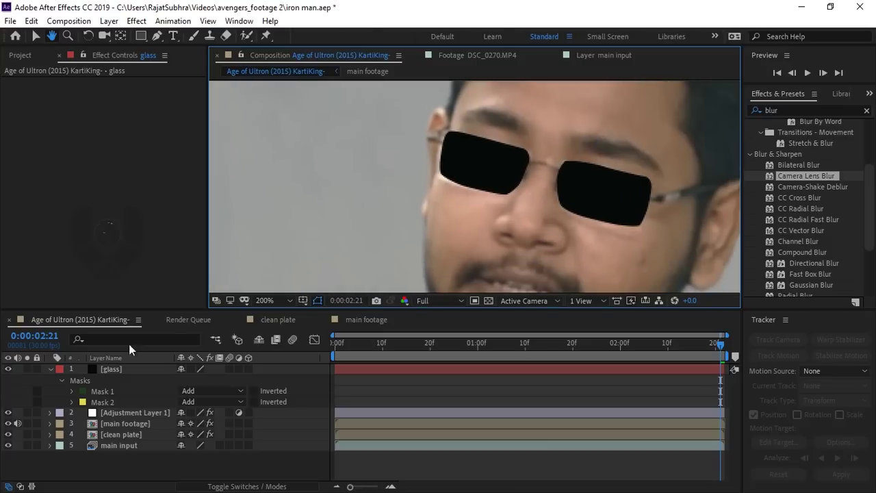
{"action": "left_click", "coordinate": [103, 402]}
Give Mask 1 and Mask 2 a 5-pixel feather, then collapse the glass layer.
{"action": "key", "text": "m"}
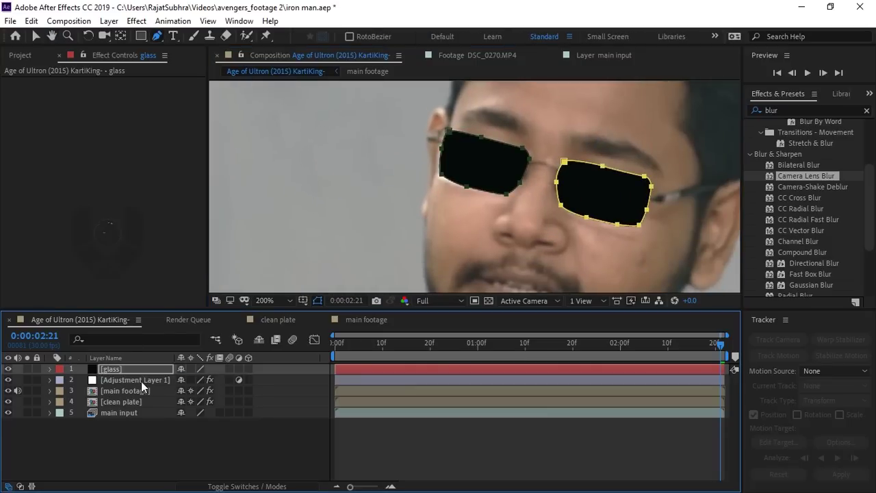
{"action": "key", "text": "m"}
{"action": "key", "text": "m"}
{"action": "left_click", "coordinate": [204, 402]}
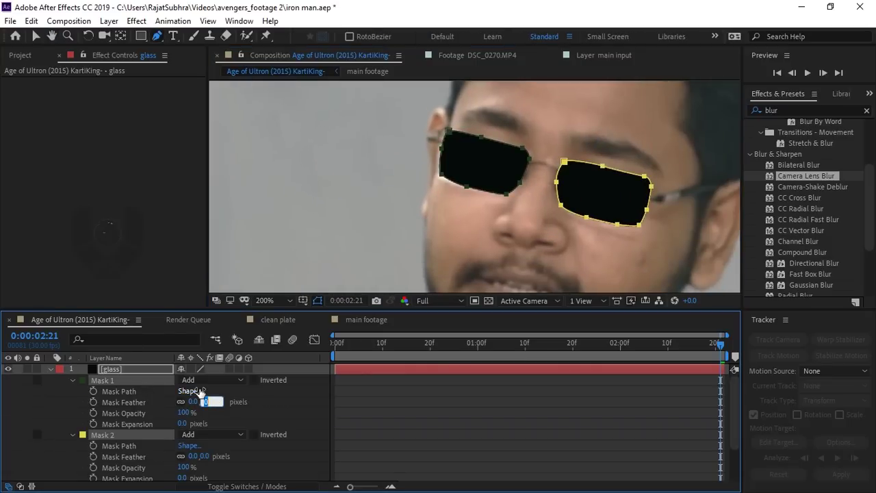
{"action": "type", "text": "10"}
{"action": "key", "text": "Return"}
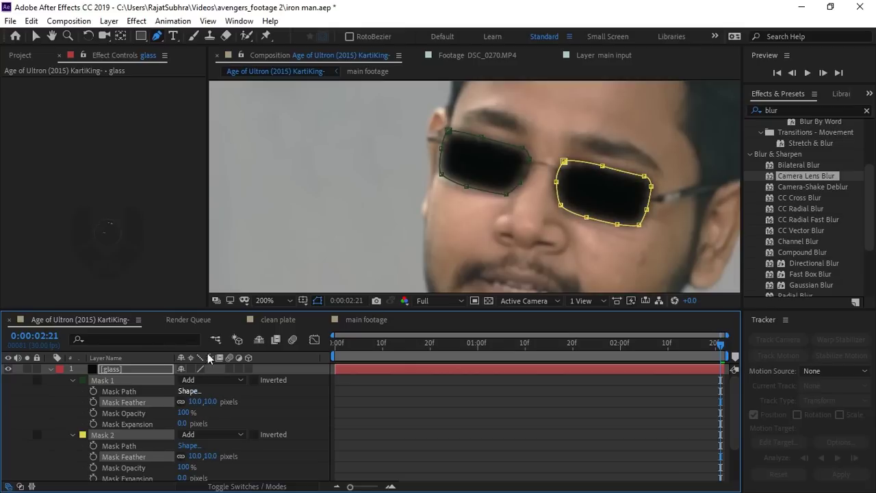
{"action": "left_click", "coordinate": [198, 402]}
{"action": "type", "text": "5"}
{"action": "key", "text": "Return"}
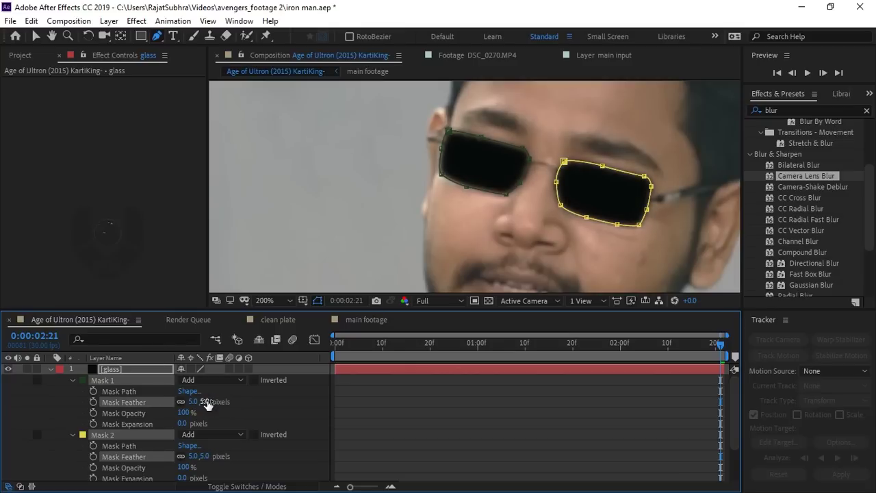
{"action": "left_click", "coordinate": [51, 387]}
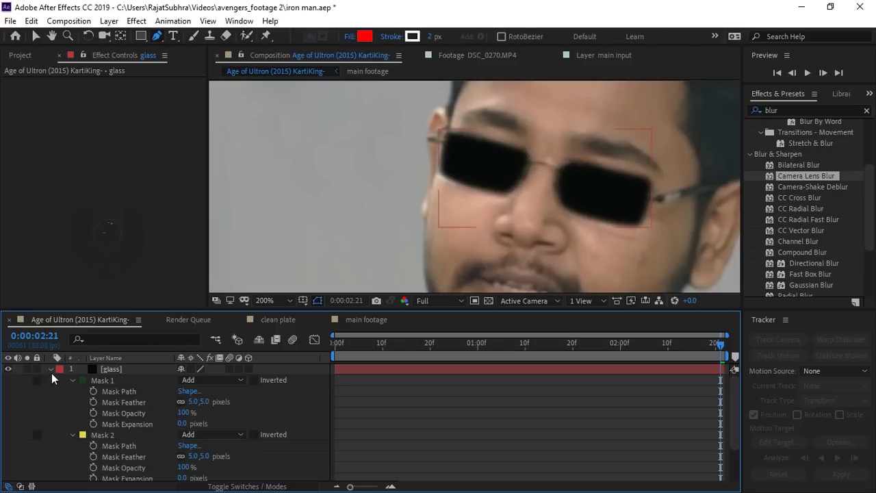
{"action": "left_click", "coordinate": [50, 370]}
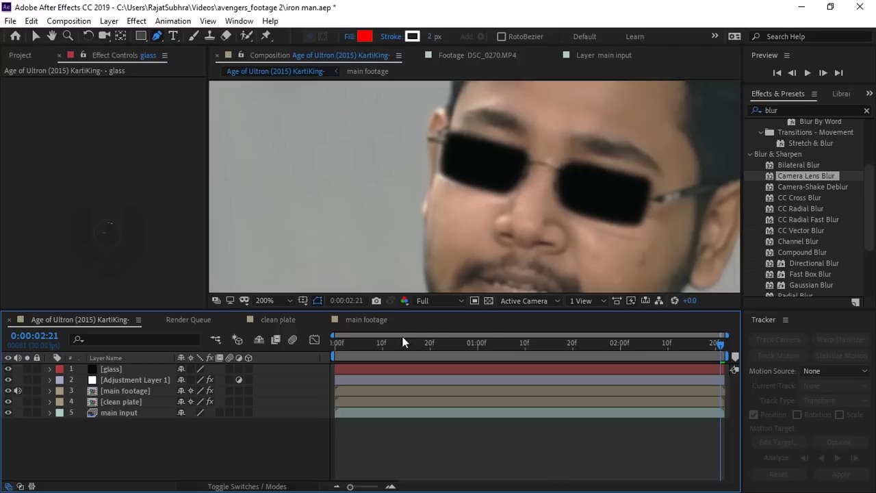
Lower the glass layer's opacity to 84%.
{"action": "left_click", "coordinate": [126, 370]}
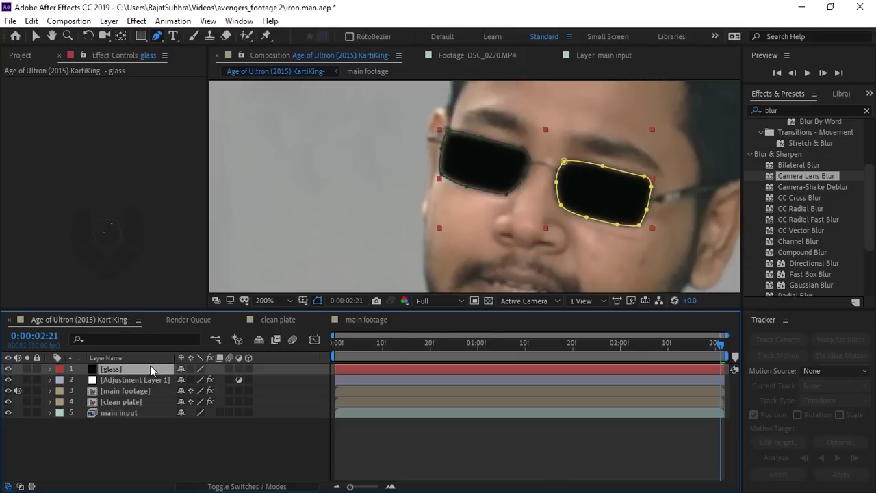
{"action": "key", "text": "t"}
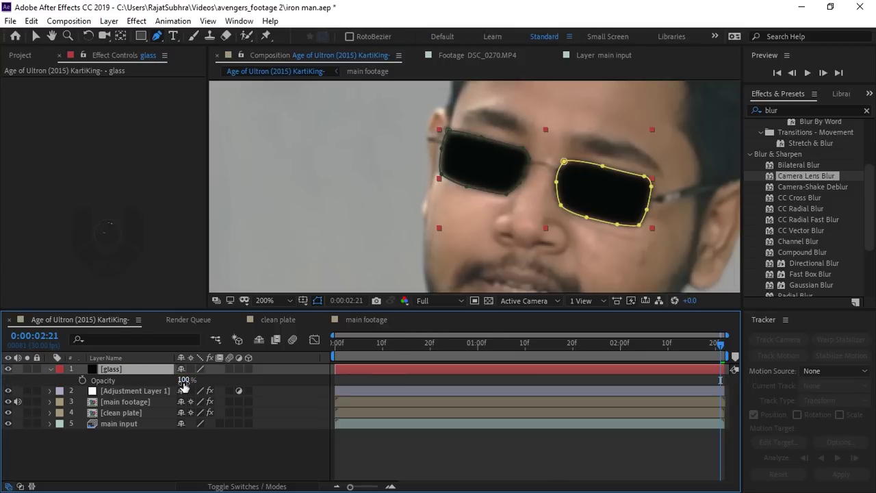
{"action": "left_click_drag", "start_coordinate": [183, 381], "coordinate": [175, 382]}
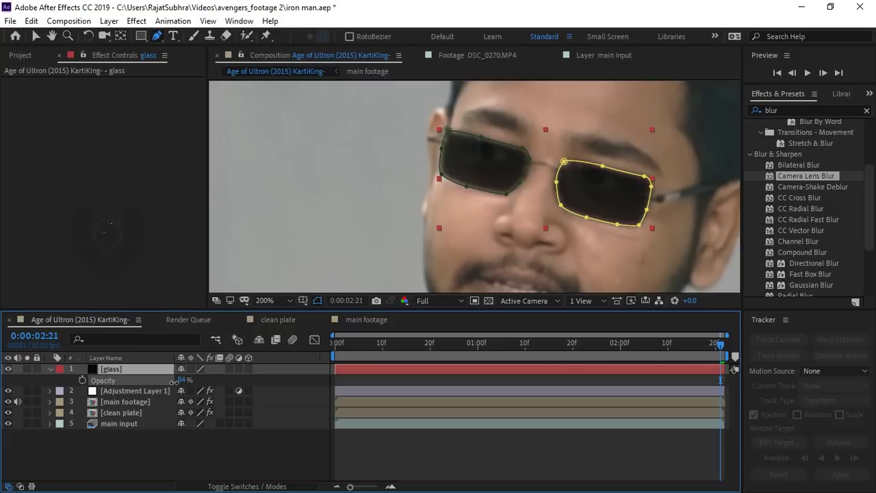
{"action": "key", "text": "F2"}
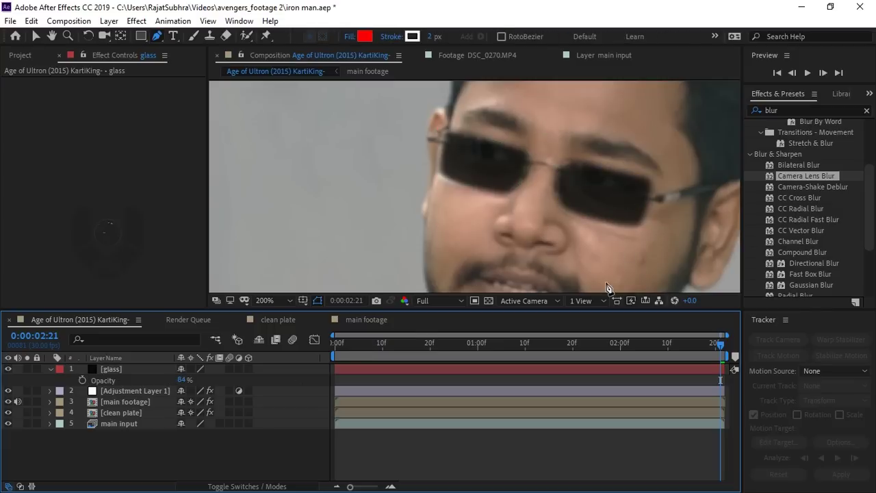
Reshape the right lens mask's outer edge with the Selection tool.
{"action": "left_click", "coordinate": [121, 369]}
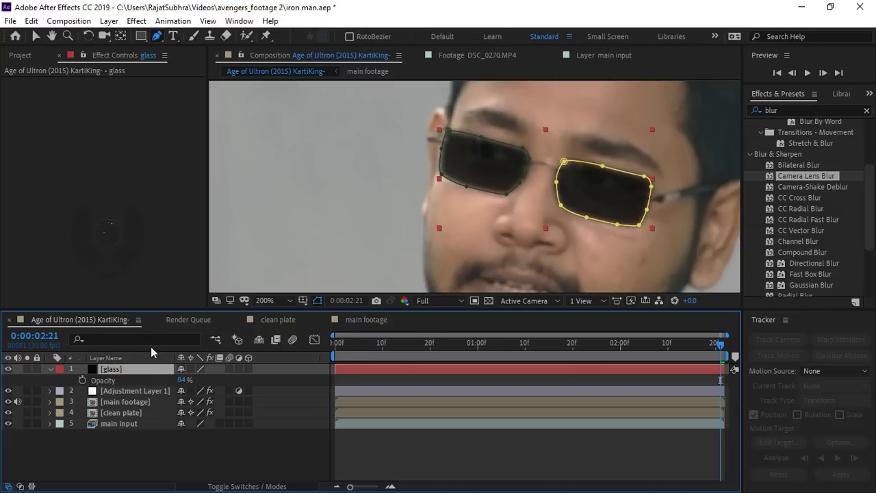
{"action": "left_click", "coordinate": [35, 35]}
{"action": "left_click", "coordinate": [599, 190]}
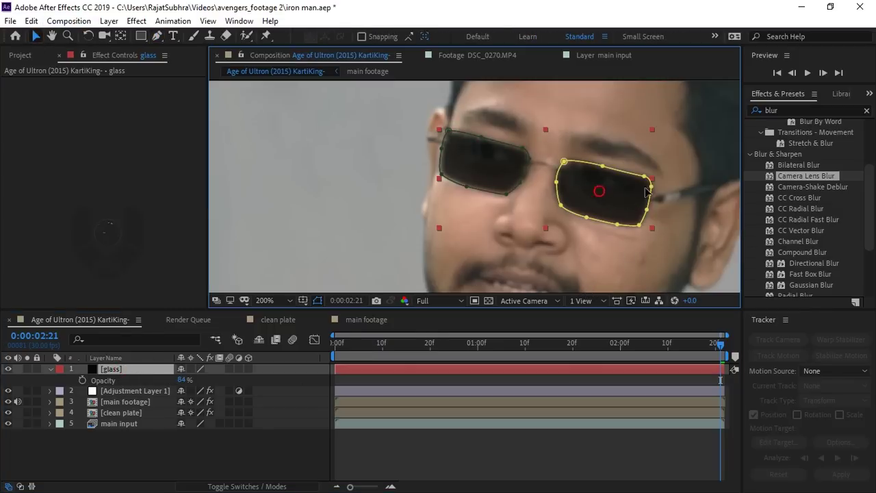
{"action": "key", "text": "Return"}
{"action": "left_click_drag", "start_coordinate": [650, 187], "coordinate": [652, 195]}
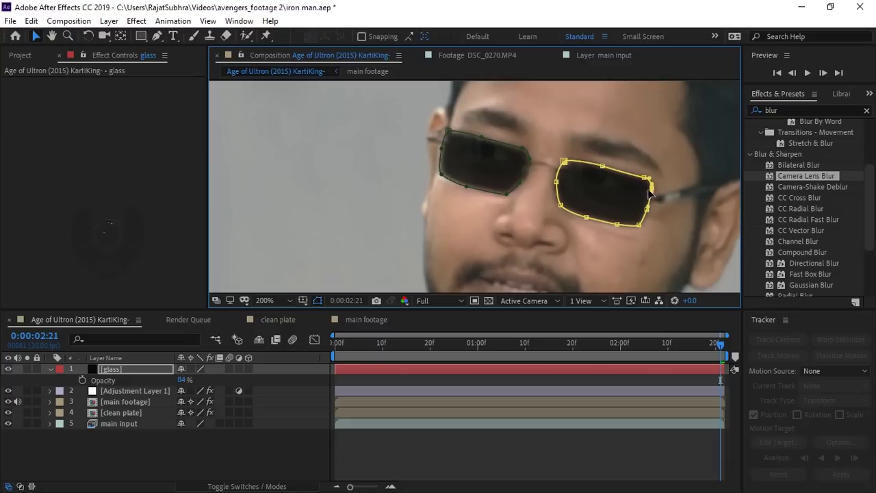
Move the glass layer below Adjustment Layer 1 and tweak the left lens mask.
{"action": "left_click", "coordinate": [118, 370]}
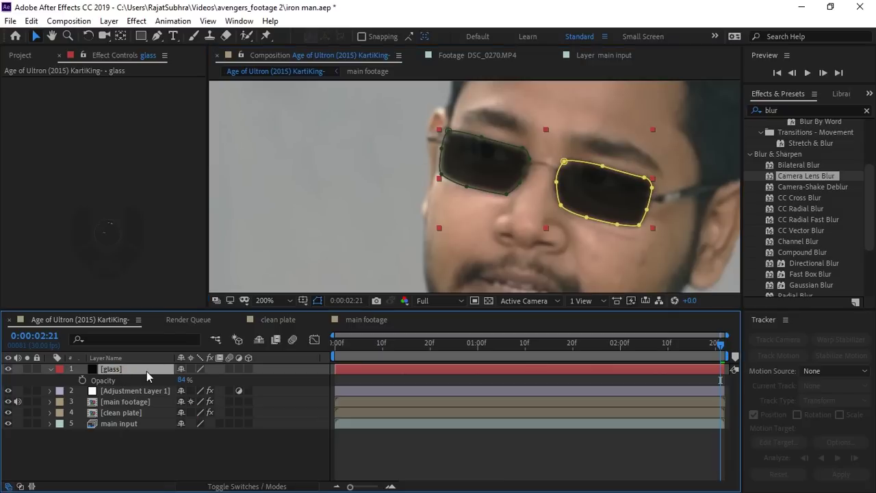
{"action": "left_click_drag", "start_coordinate": [145, 372], "coordinate": [145, 394]}
{"action": "left_click", "coordinate": [146, 441]}
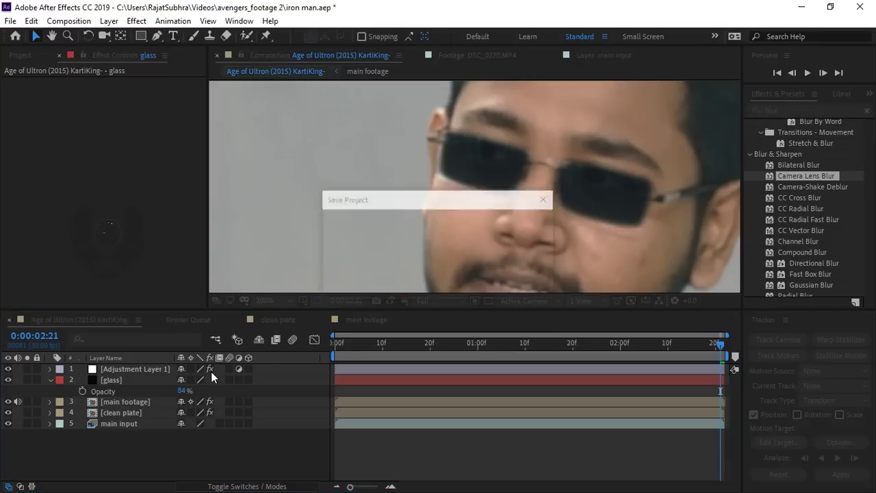
{"action": "left_click", "coordinate": [120, 380]}
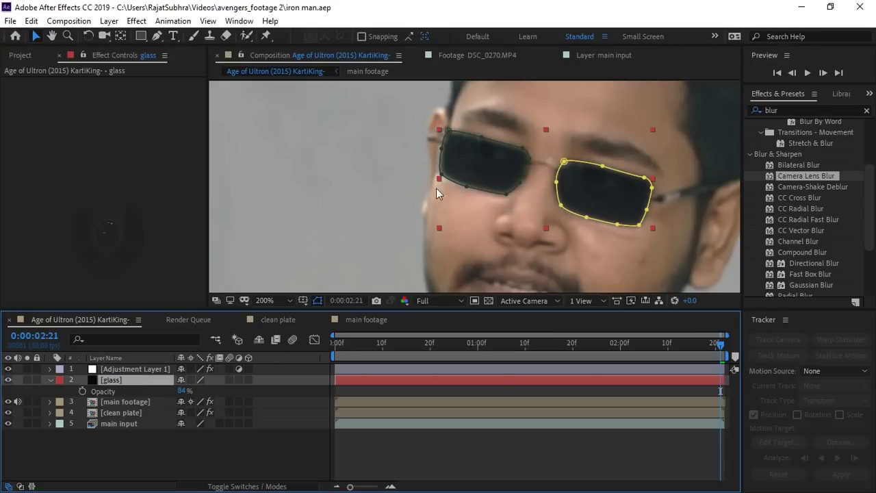
{"action": "left_click_drag", "start_coordinate": [443, 179], "coordinate": [443, 182]}
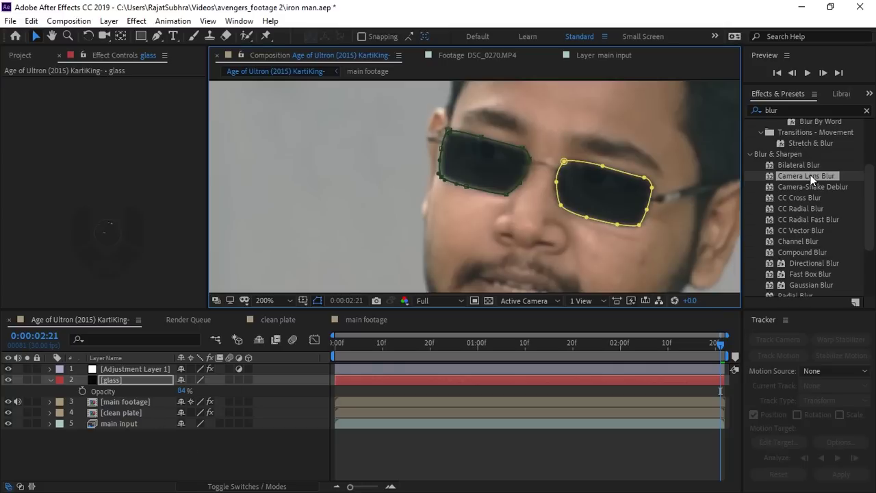
Apply Camera Lens Blur to the glass layer with a Blur Radius of 1.5.
{"action": "left_click_drag", "start_coordinate": [811, 179], "coordinate": [114, 185]}
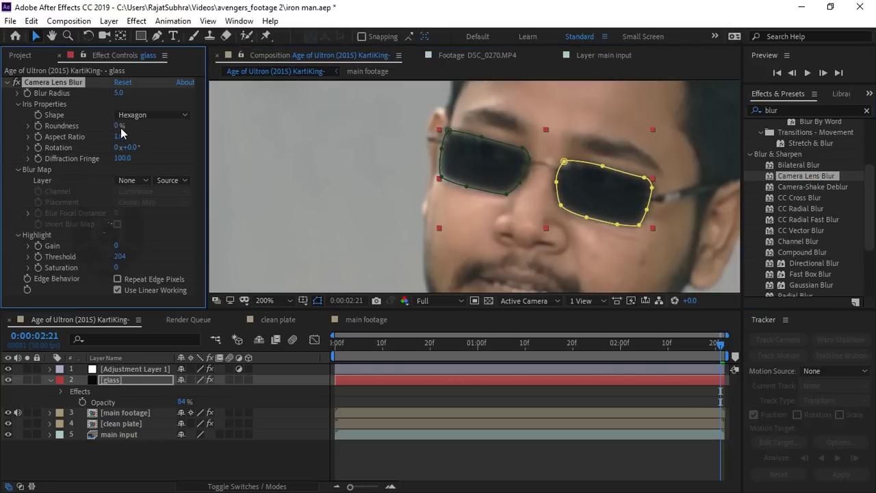
{"action": "left_click", "coordinate": [115, 94]}
{"action": "type", "text": "1.5"}
{"action": "left_click", "coordinate": [286, 449]}
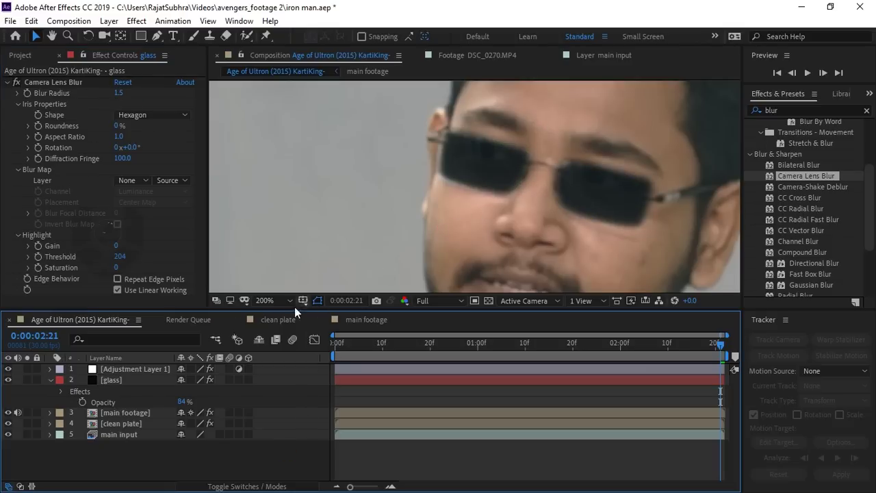
{"action": "left_click", "coordinate": [20, 85]}
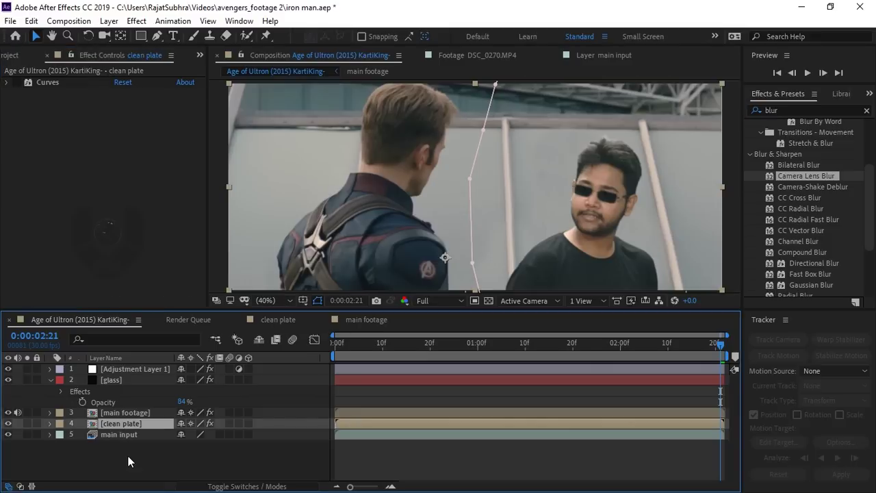
Set the glass layer's Opacity to 80% and deselect it.
{"action": "left_click", "coordinate": [687, 358]}
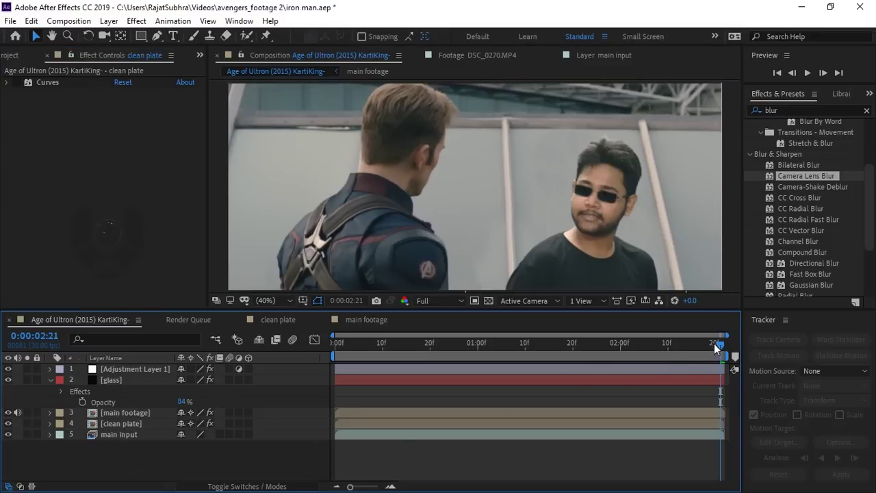
{"action": "left_click", "coordinate": [151, 381]}
{"action": "key", "text": "t"}
{"action": "key", "text": "t"}
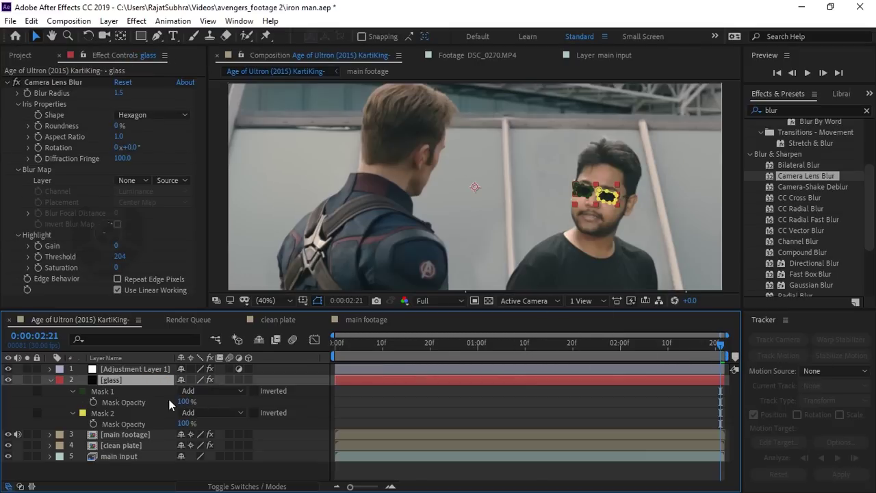
{"action": "key", "text": "t"}
{"action": "key", "text": "Return"}
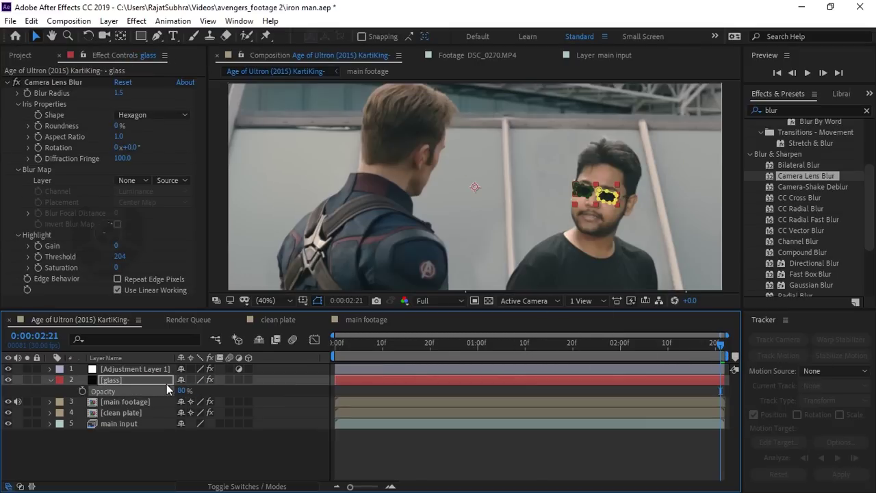
{"action": "left_click", "coordinate": [196, 445]}
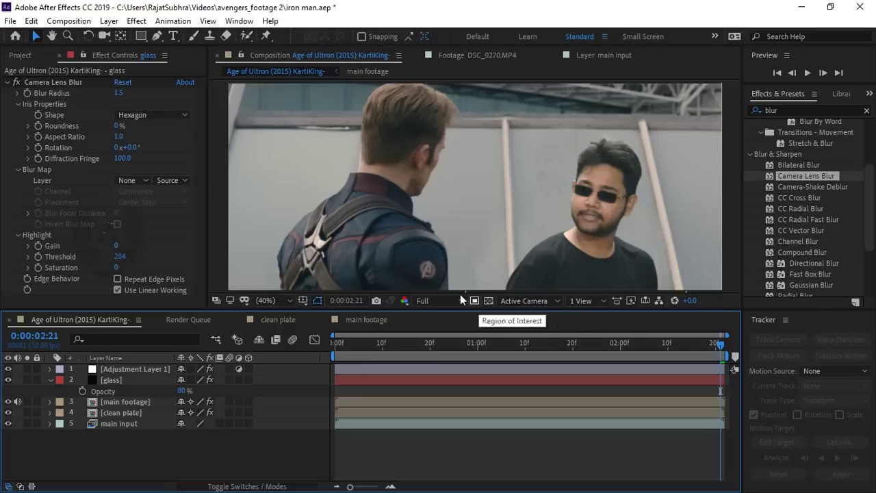
Reopen iron man.aep via File > Open Recent and preview the sunglasses composite.
{"action": "left_click", "coordinate": [11, 21]}
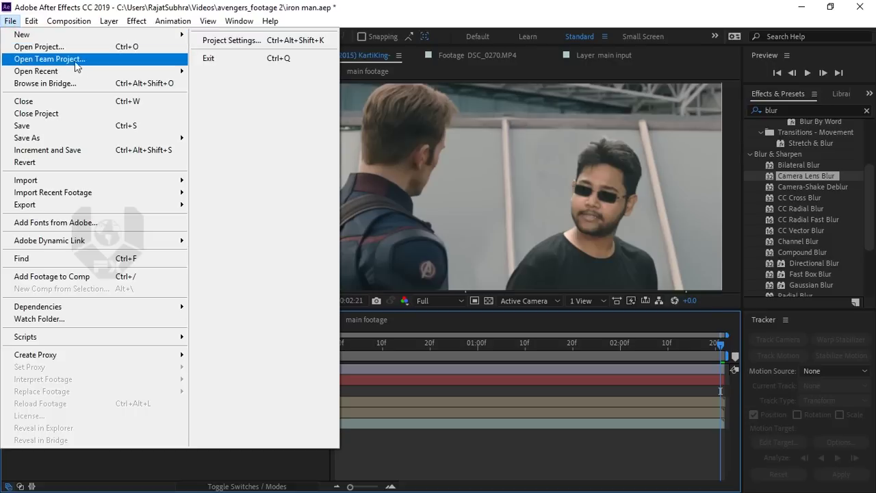
{"action": "mouse_move", "coordinate": [96, 72]}
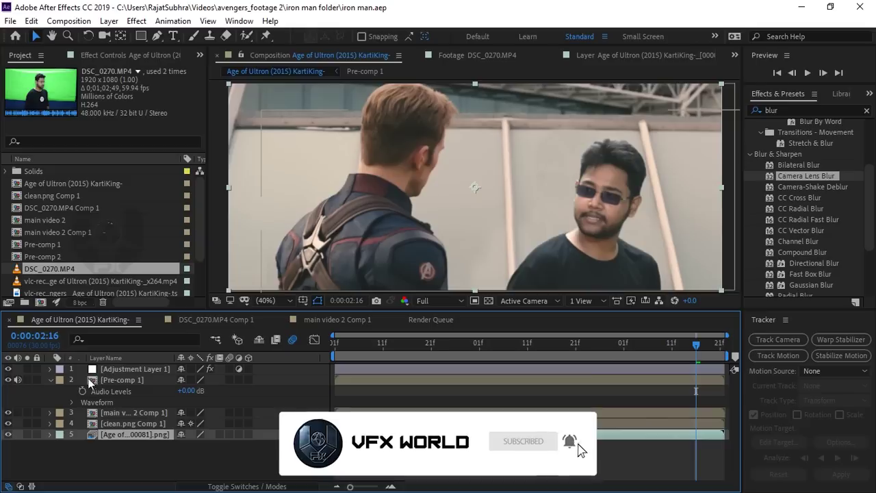
{"action": "key", "text": "space"}
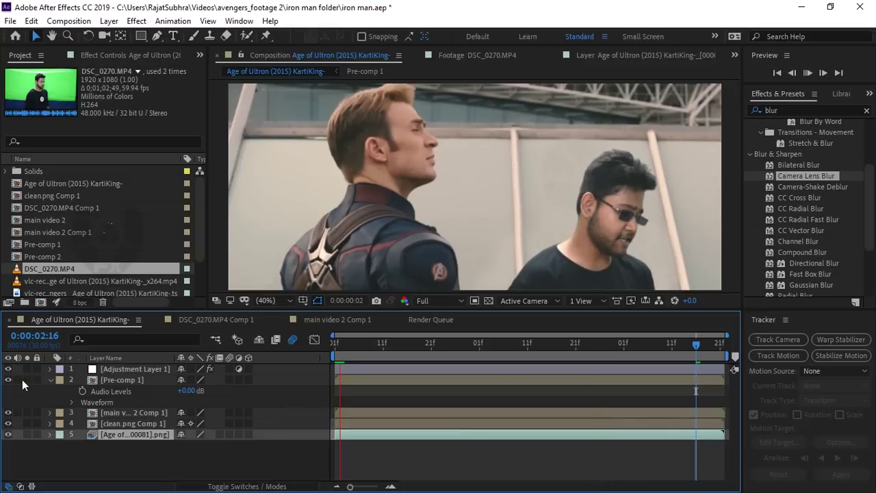